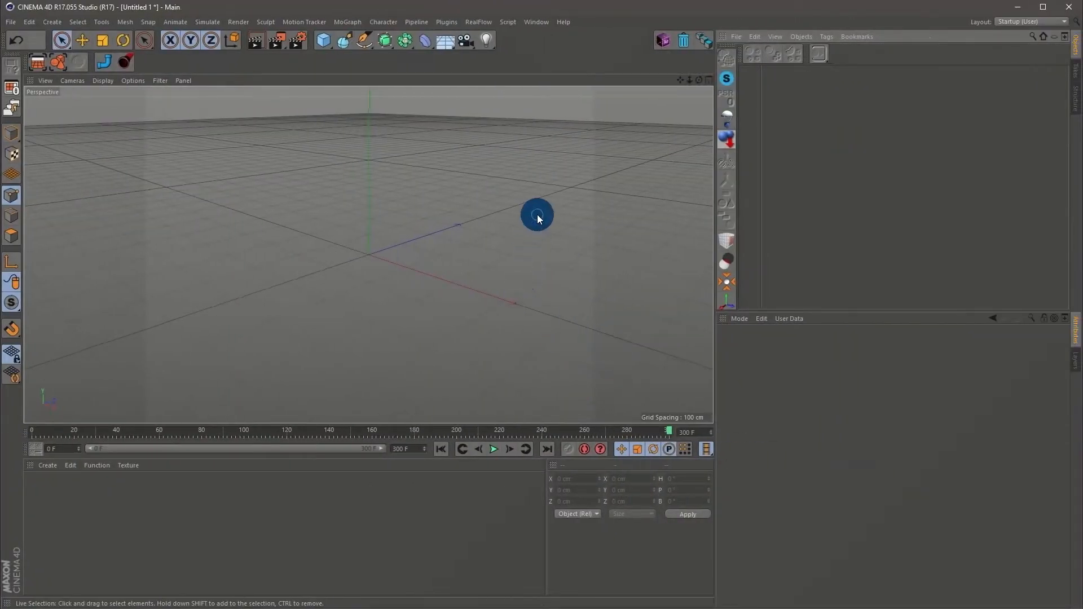
Add a Platonic object with 2 segments and make it editable in point mode.
{"action": "left_click", "coordinate": [324, 40]}
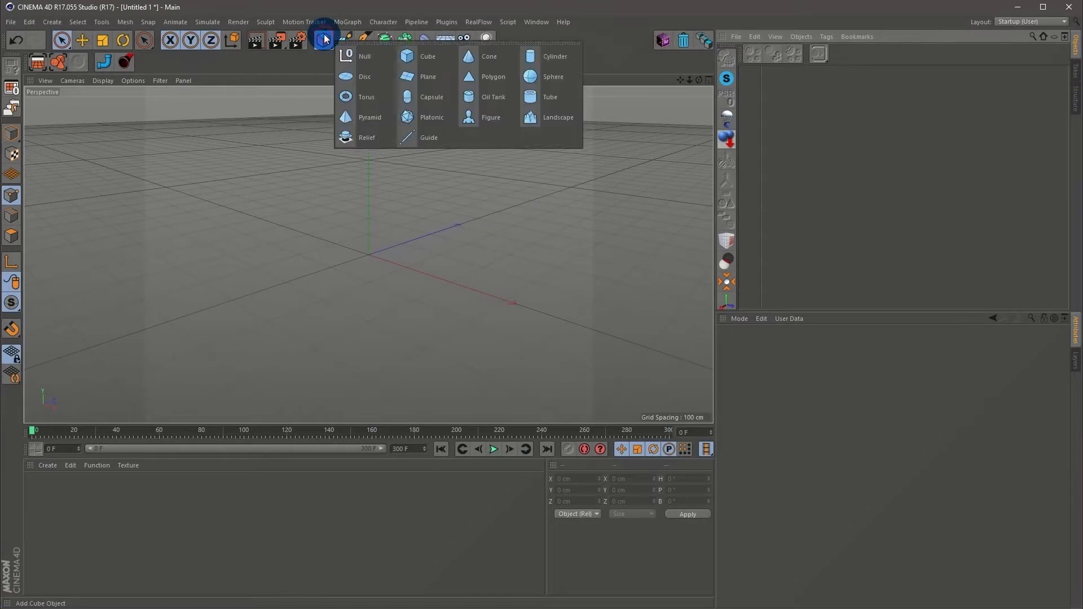
{"action": "left_click", "coordinate": [419, 117]}
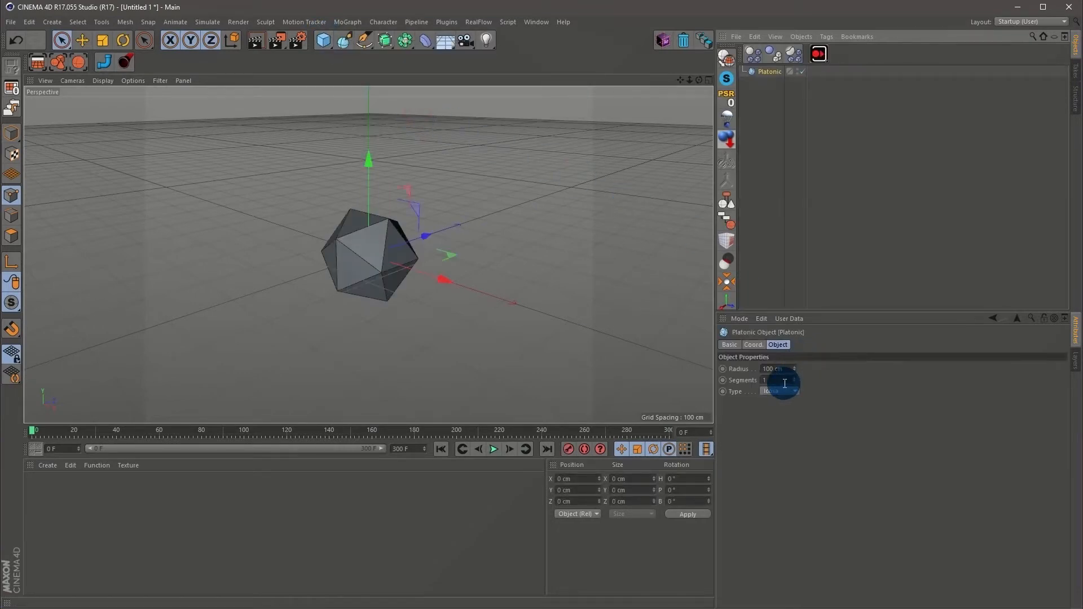
{"action": "scroll", "coordinate": [784, 382], "scroll_direction": "up", "scroll_amount": 1}
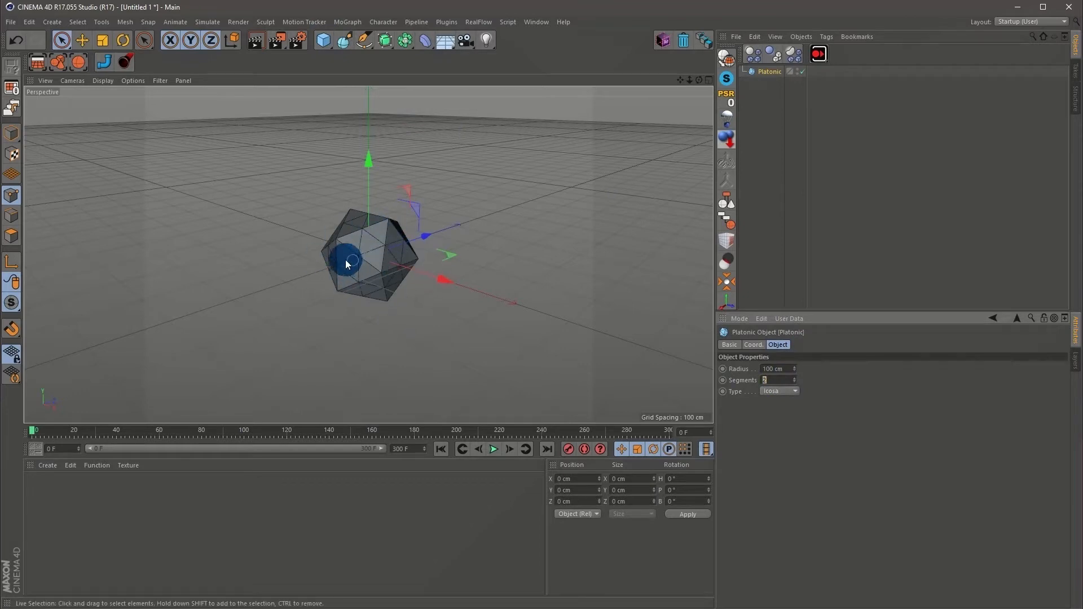
{"action": "left_click", "coordinate": [727, 62]}
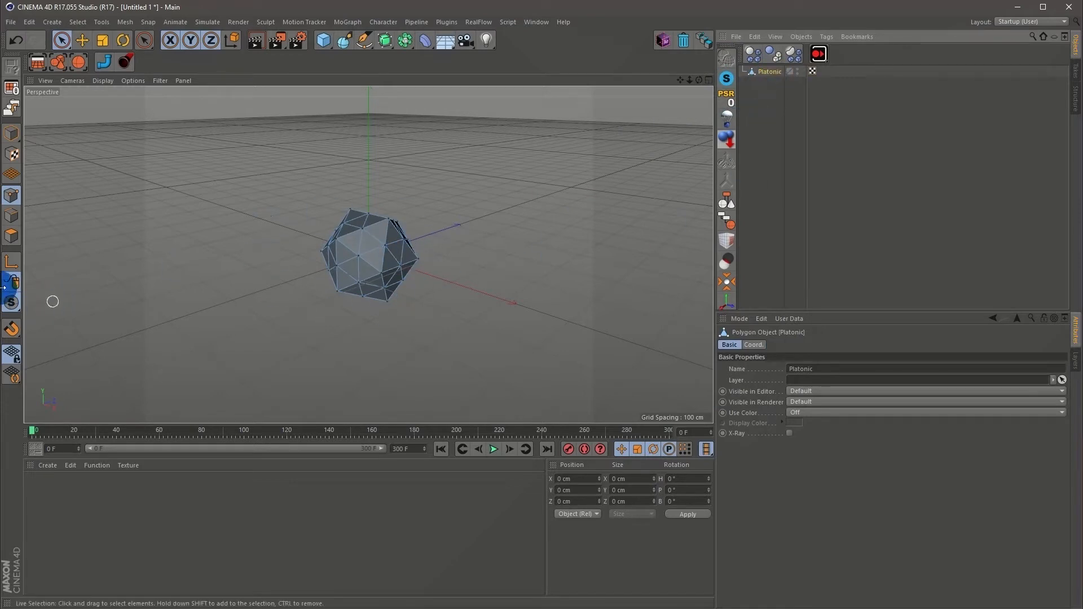
{"action": "left_click", "coordinate": [12, 195]}
{"action": "left_click", "coordinate": [361, 260]}
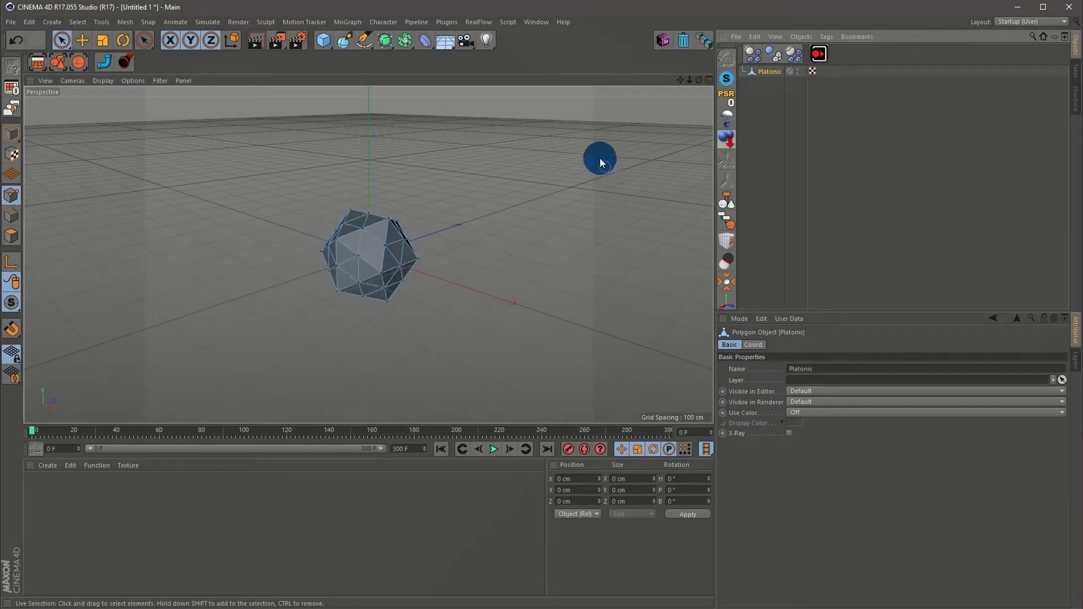
Add a Vibrate tag to the Platonic object and enable its scale vibration.
{"action": "left_click_drag", "start_coordinate": [700, 80], "coordinate": [620, 89]}
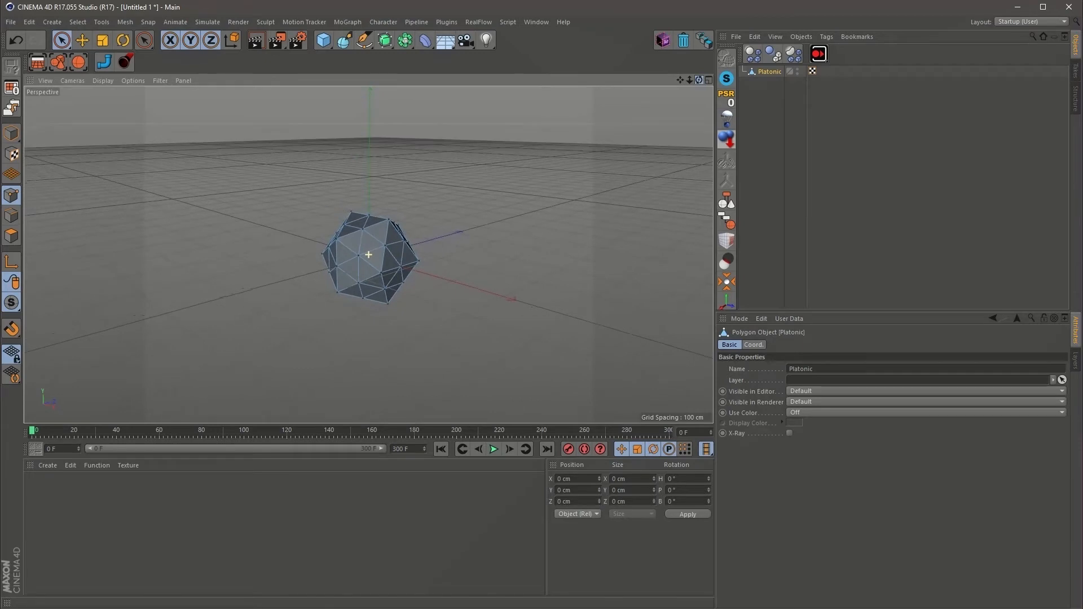
{"action": "right_click", "coordinate": [773, 71]}
{"action": "mouse_move", "coordinate": [807, 75]}
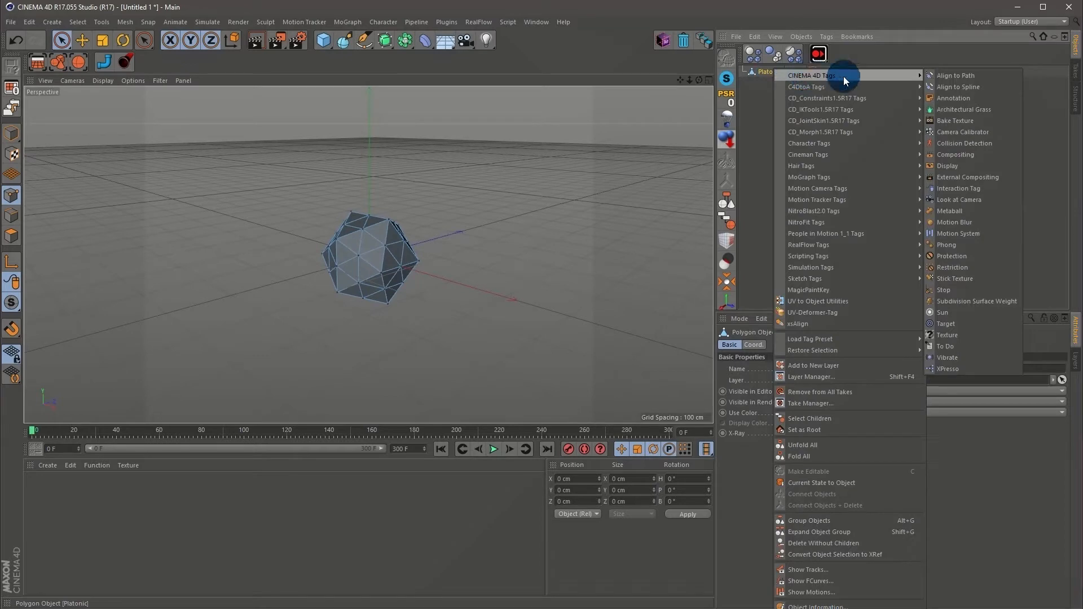
{"action": "left_click", "coordinate": [950, 358]}
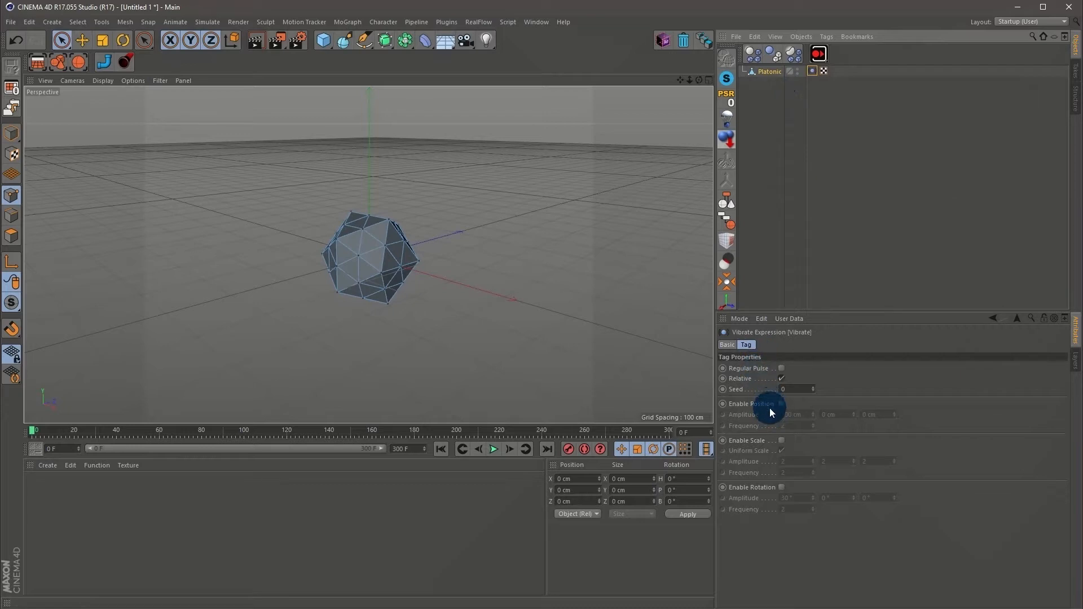
{"action": "left_click", "coordinate": [782, 440]}
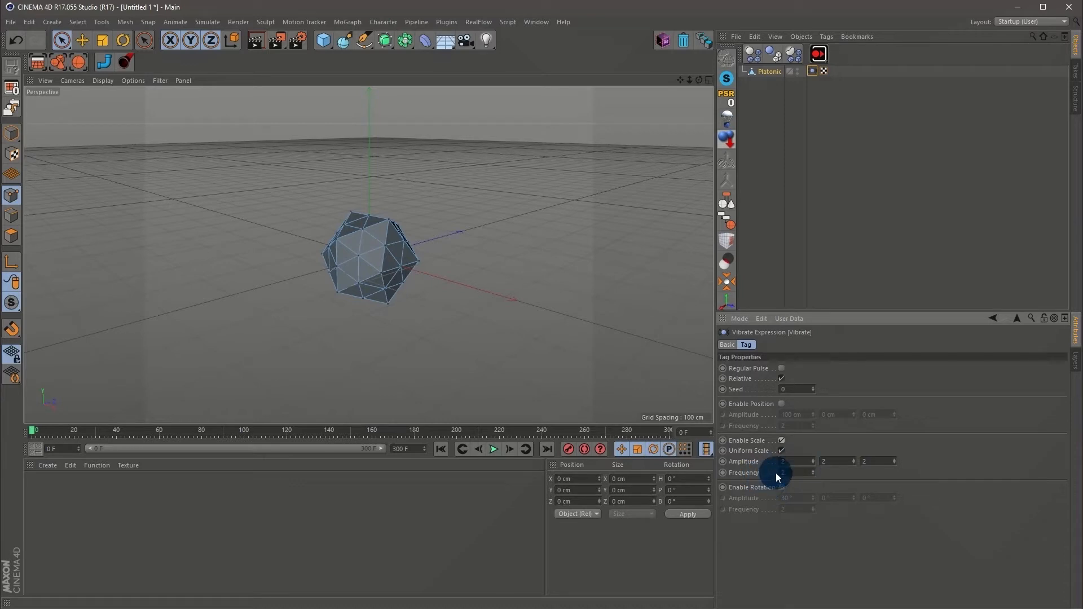
Play the animation to preview the uniform scale vibration, and return to frame 0.
{"action": "left_click", "coordinate": [495, 449]}
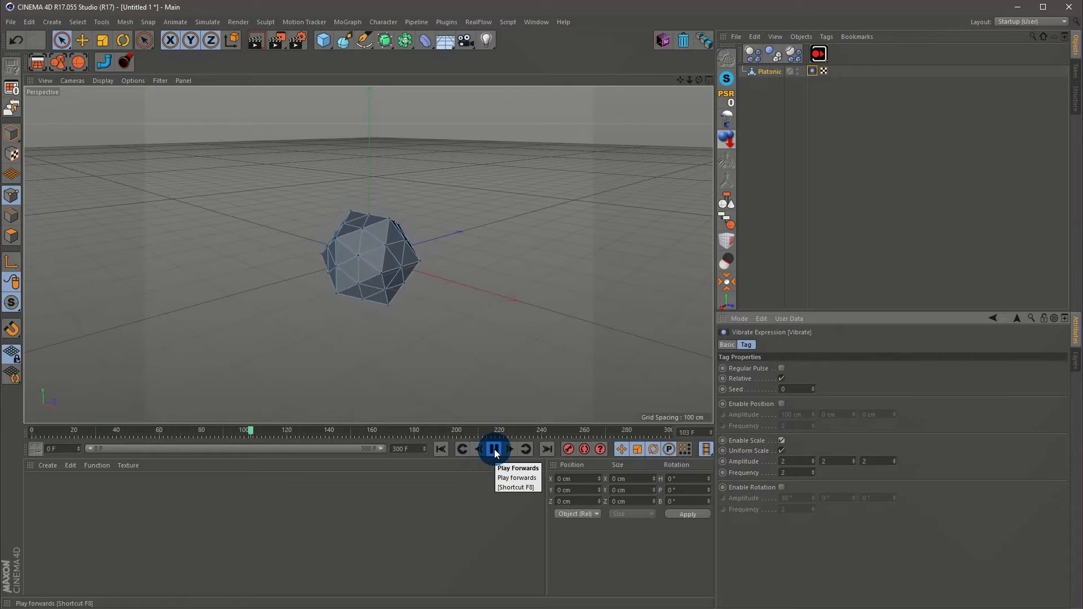
{"action": "left_click", "coordinate": [494, 449]}
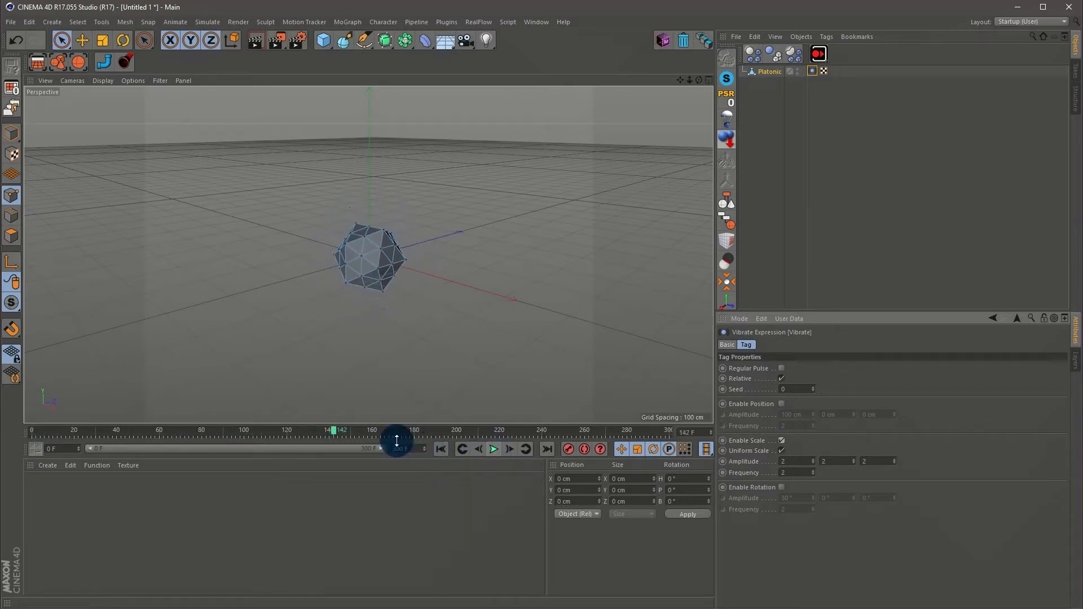
{"action": "left_click_drag", "start_coordinate": [331, 433], "coordinate": [17, 442]}
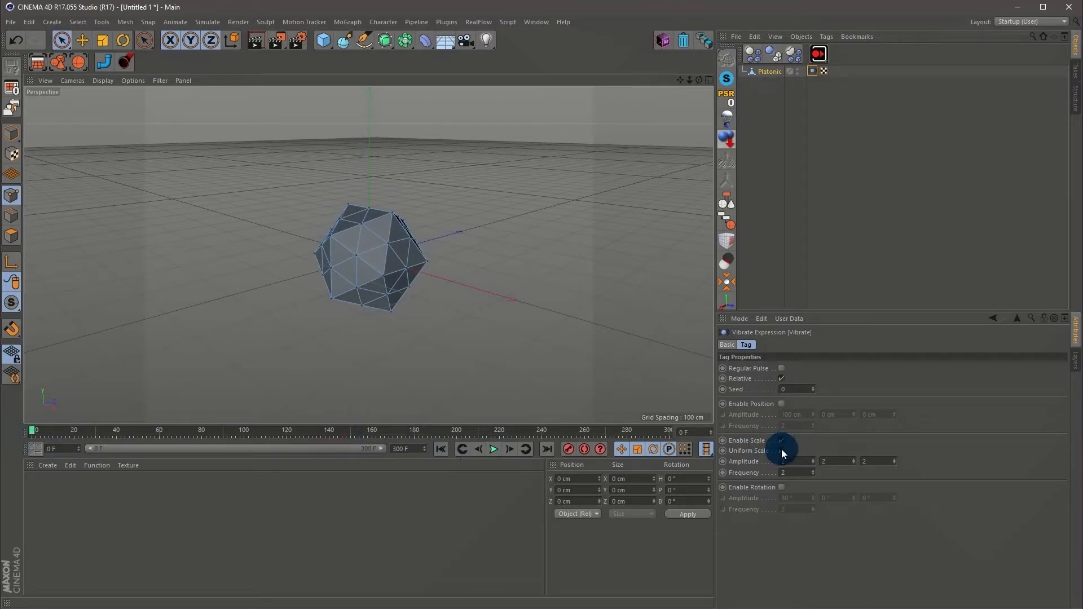
Disable Uniform Scale on the Vibrate tag, preview the scaling in playback and return to frame 0.
{"action": "left_click", "coordinate": [493, 451]}
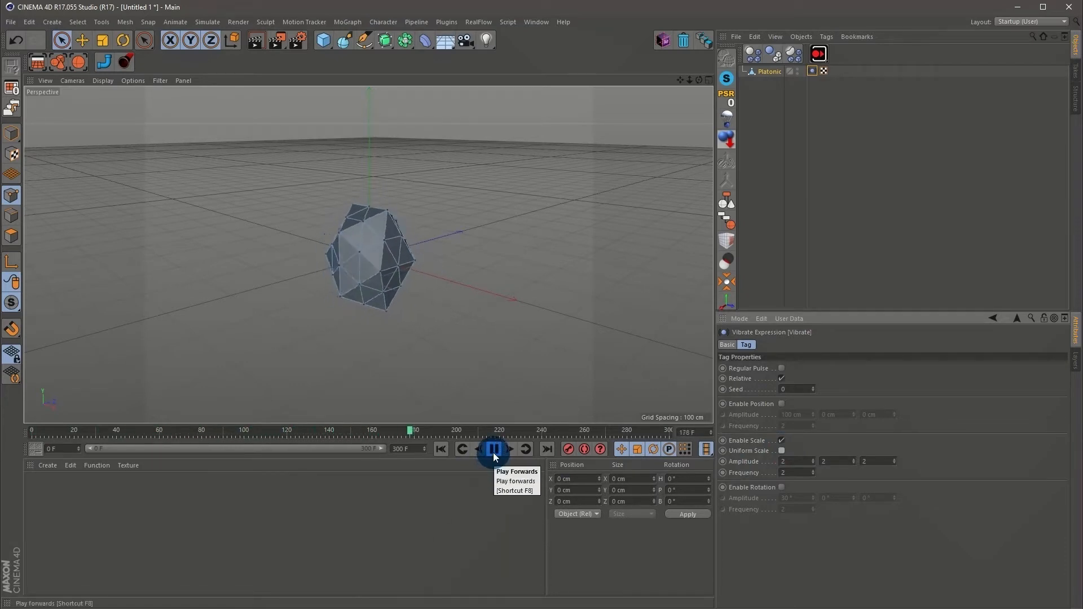
{"action": "left_click", "coordinate": [494, 453]}
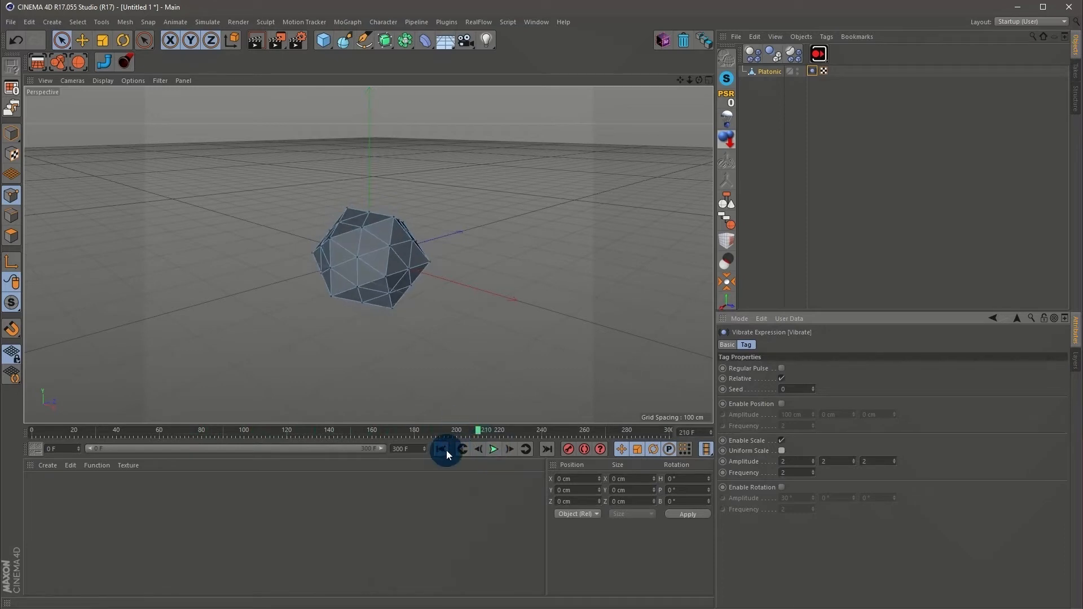
{"action": "left_click_drag", "start_coordinate": [478, 428], "coordinate": [34, 430]}
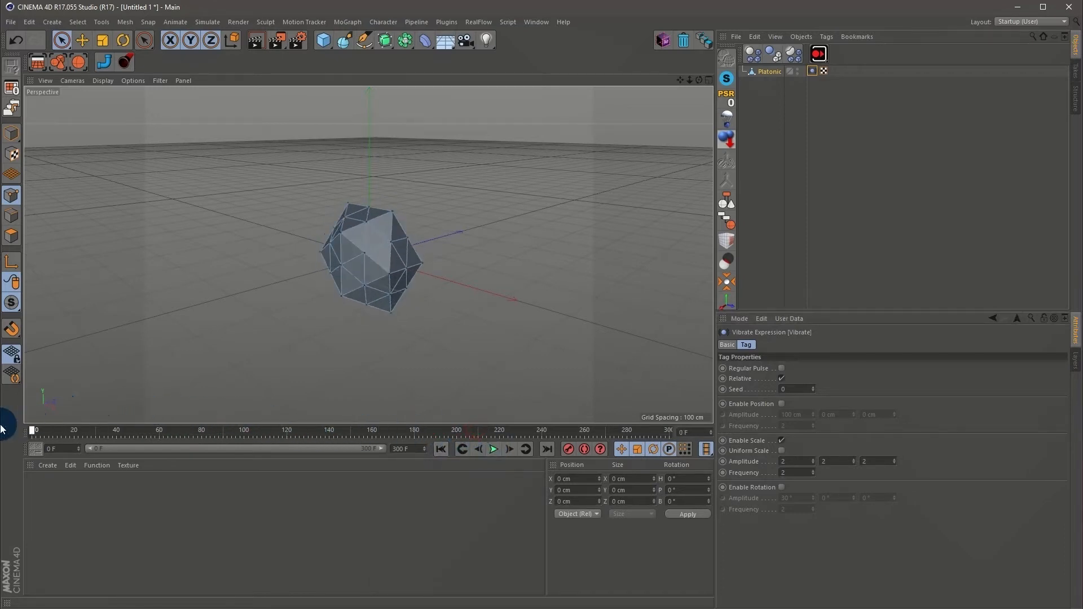
Enable rotation on the Vibrate tag, preview the motion in playback and return to frame 0.
{"action": "left_click", "coordinate": [781, 487]}
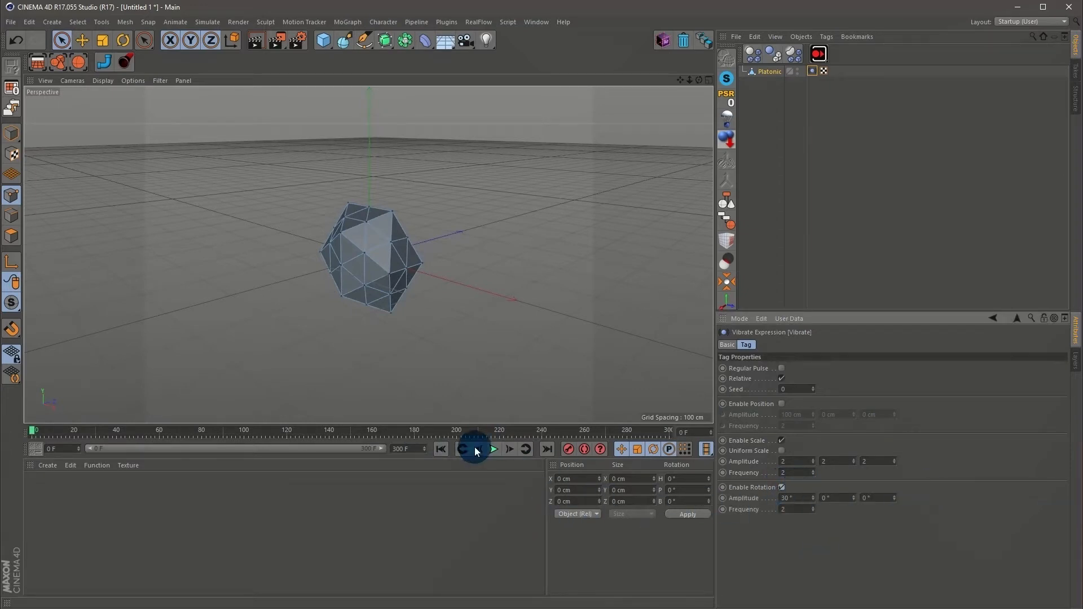
{"action": "left_click", "coordinate": [492, 451]}
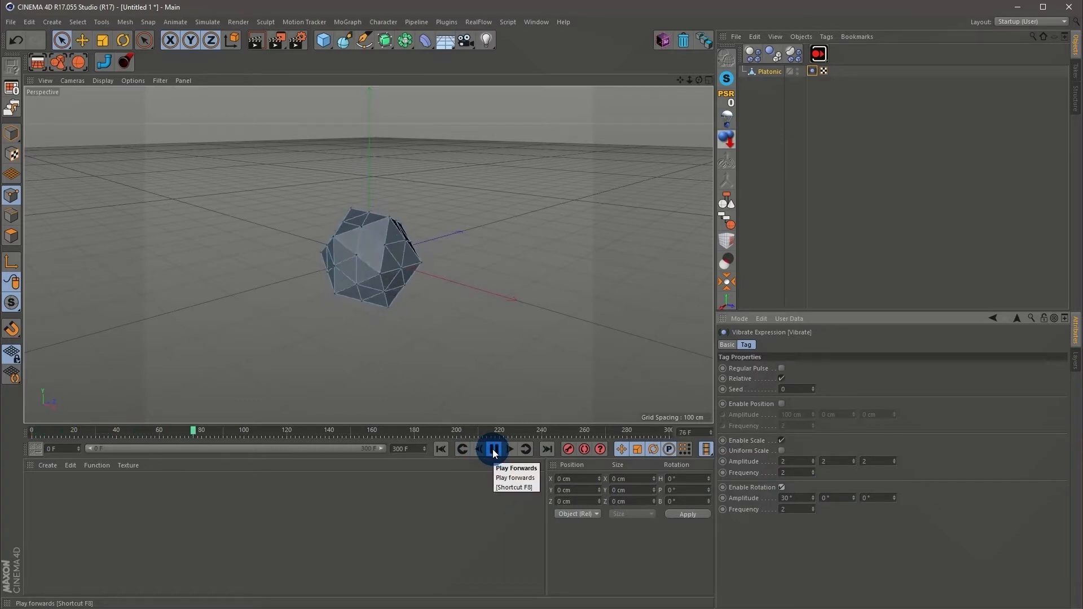
{"action": "left_click", "coordinate": [494, 450]}
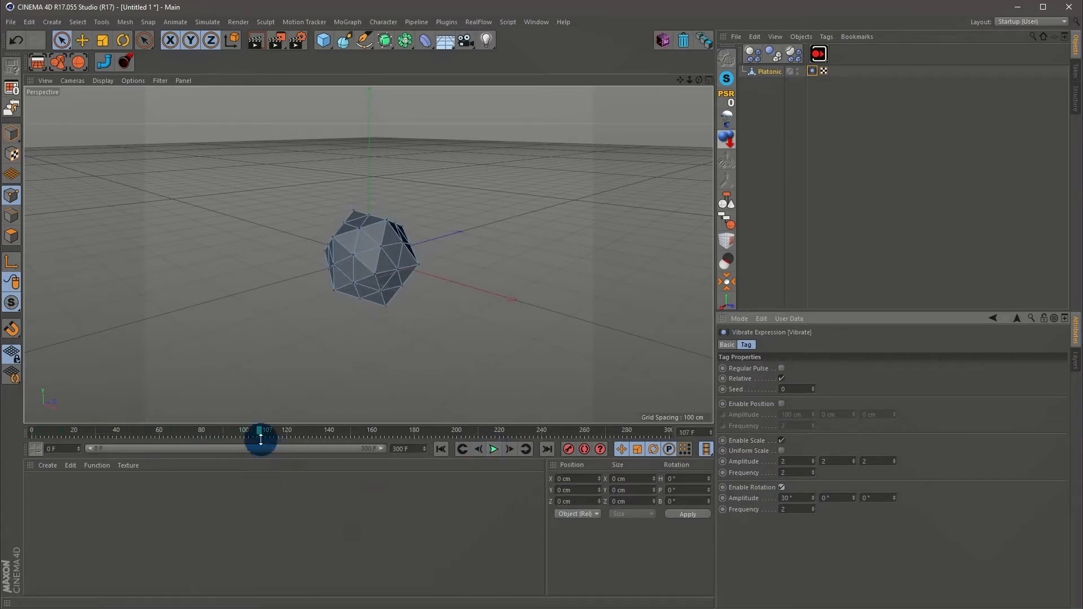
{"action": "left_click_drag", "start_coordinate": [259, 434], "coordinate": [6, 440]}
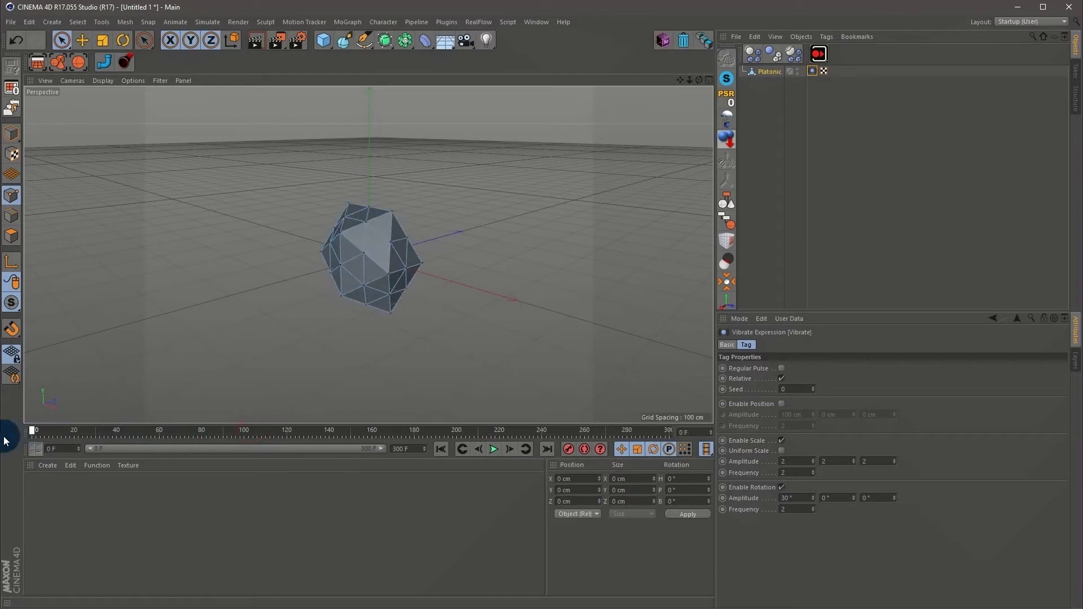
Set all three rotation amplitudes of the Vibrate tag to 90° and play the animation.
{"action": "left_click", "coordinate": [796, 497]}
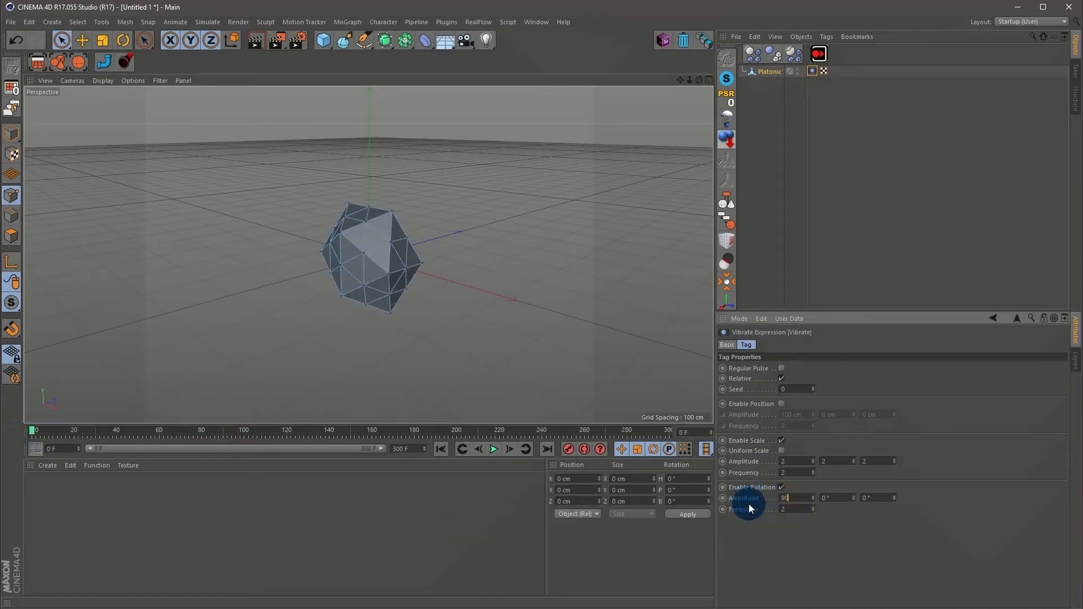
{"action": "left_click", "coordinate": [840, 501]}
{"action": "left_click", "coordinate": [881, 497]}
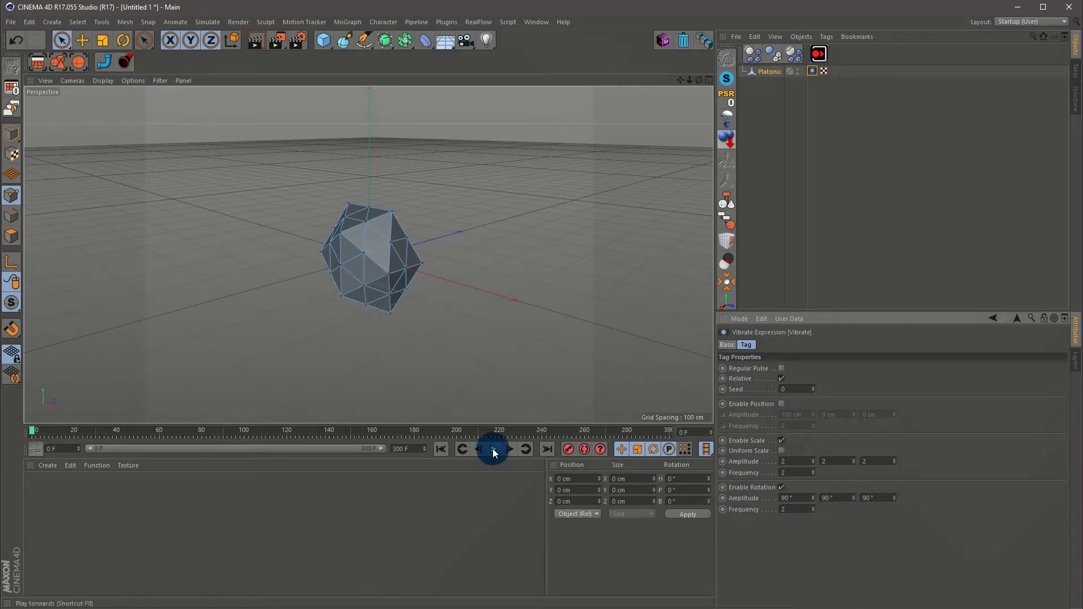
{"action": "left_click", "coordinate": [455, 499]}
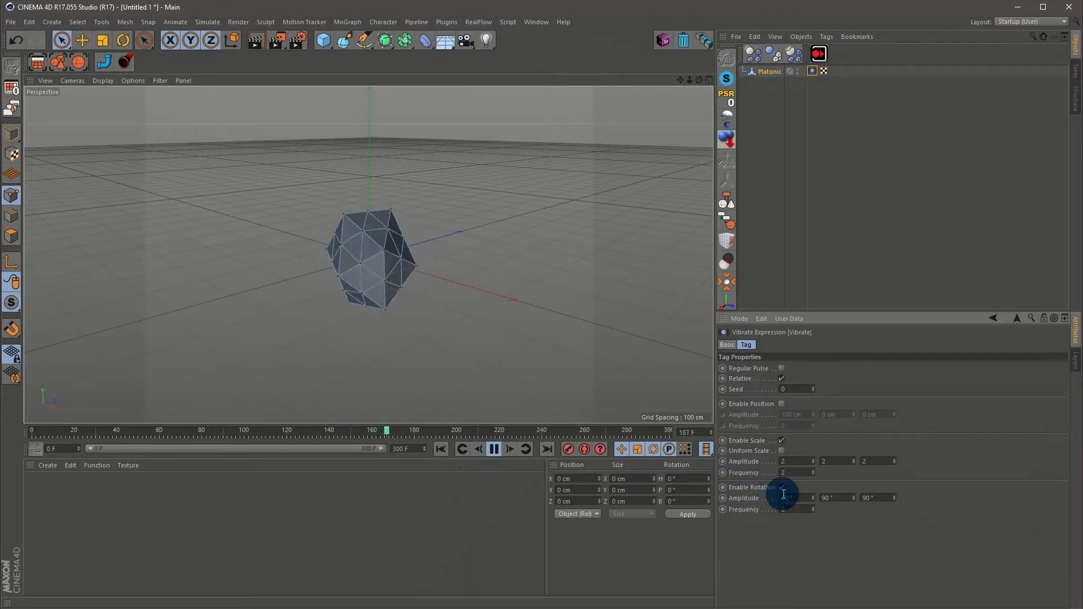
Set the second and third rotation amplitudes of the Vibrate tag to 50° while the animation plays.
{"action": "left_click", "coordinate": [825, 496]}
{"action": "type", "text": "50"}
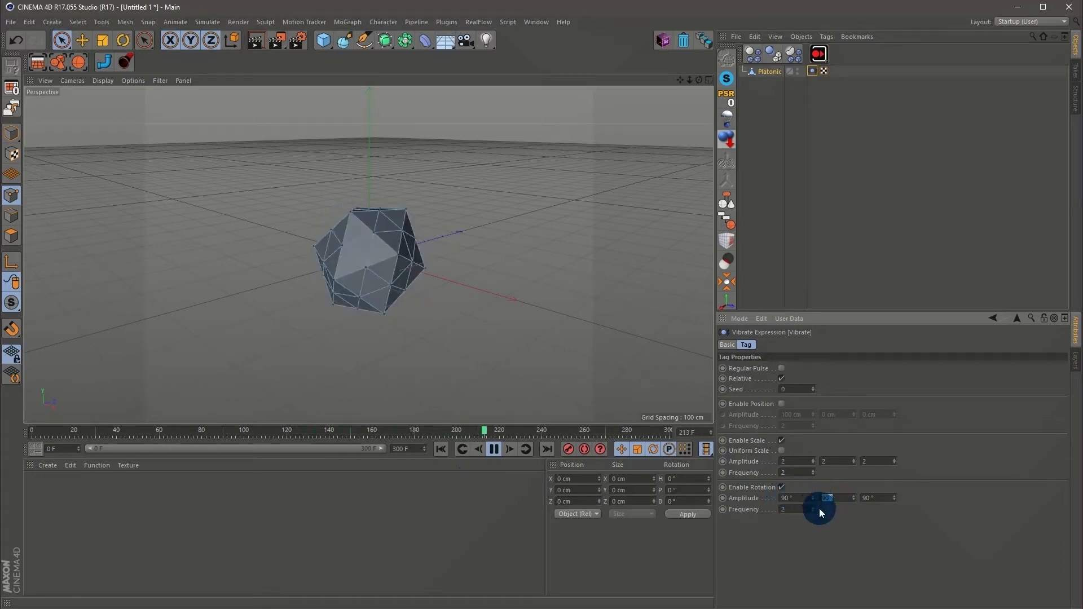
{"action": "left_click", "coordinate": [869, 514]}
{"action": "left_click", "coordinate": [873, 498]}
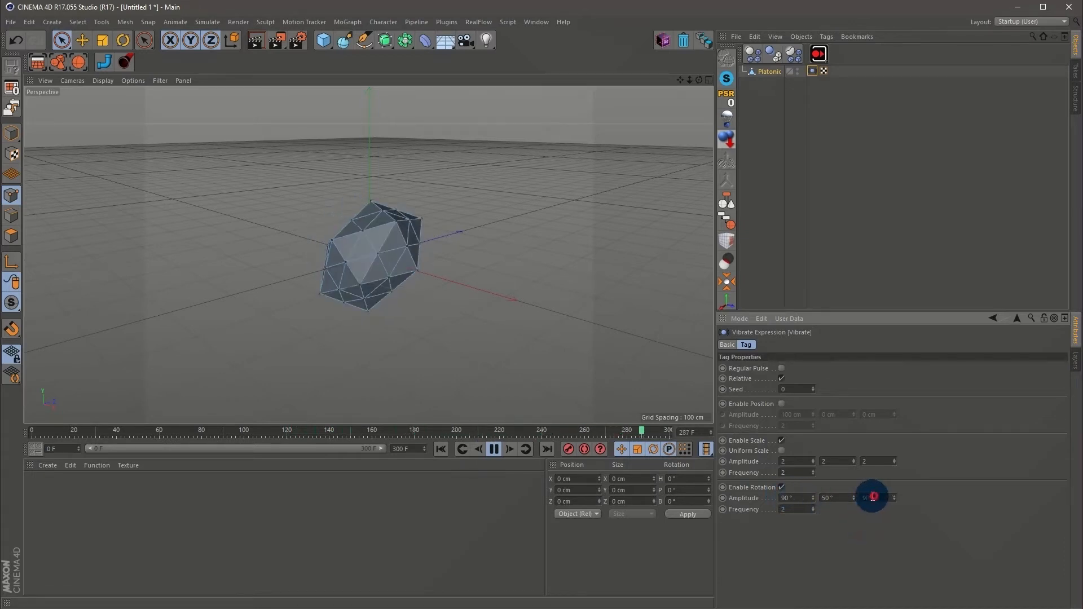
{"action": "type", "text": "50"}
{"action": "left_click", "coordinate": [869, 529]}
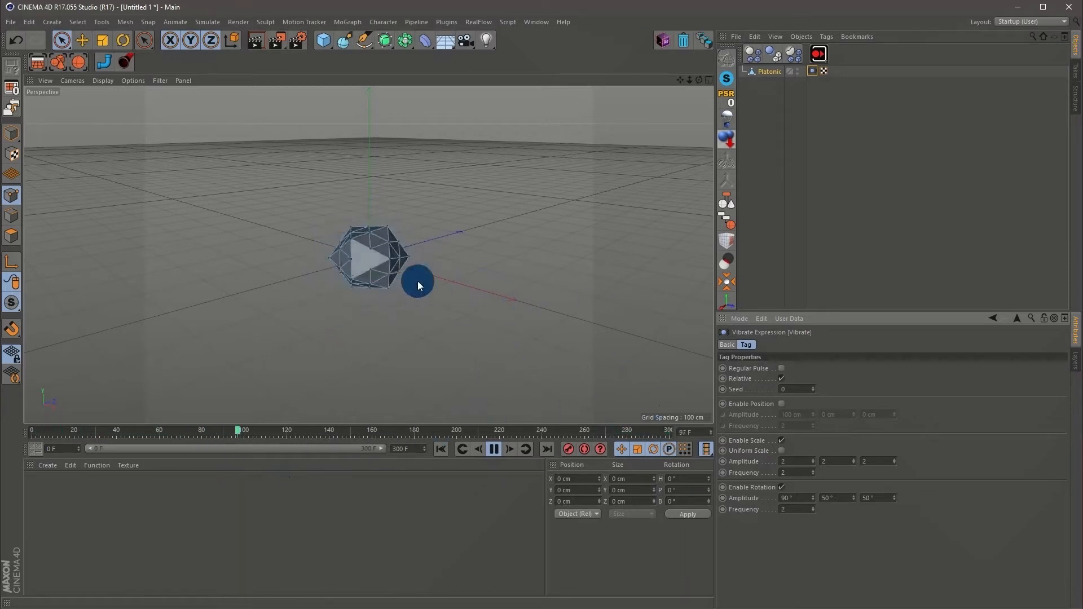
Stop playback, set both the rotation and scale frequencies of the Vibrate tag to 1, and preview the animation from frame 0.
{"action": "left_click", "coordinate": [492, 451]}
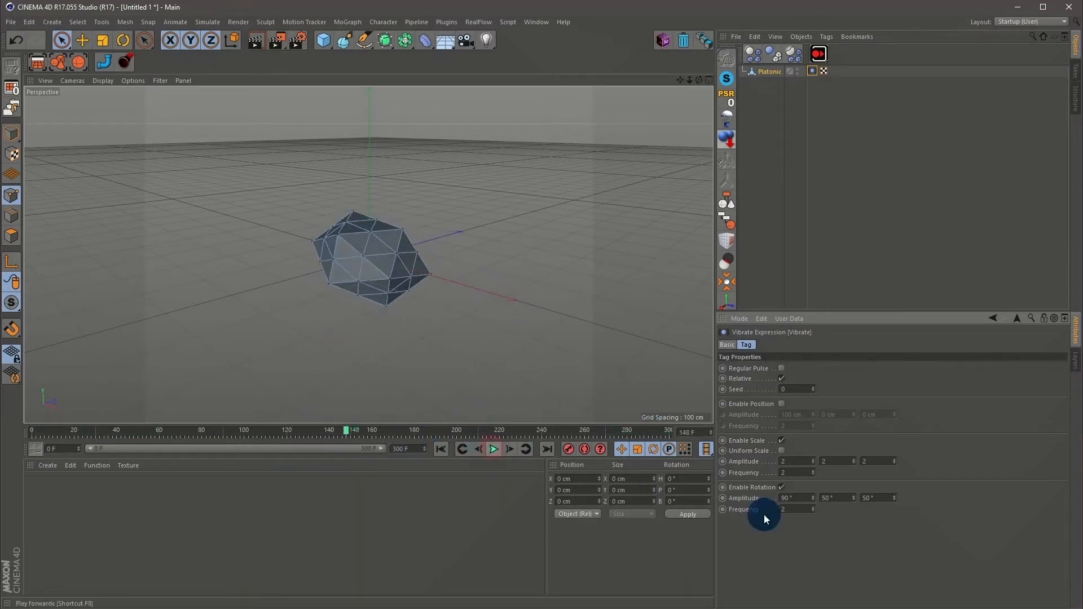
{"action": "left_click", "coordinate": [792, 511]}
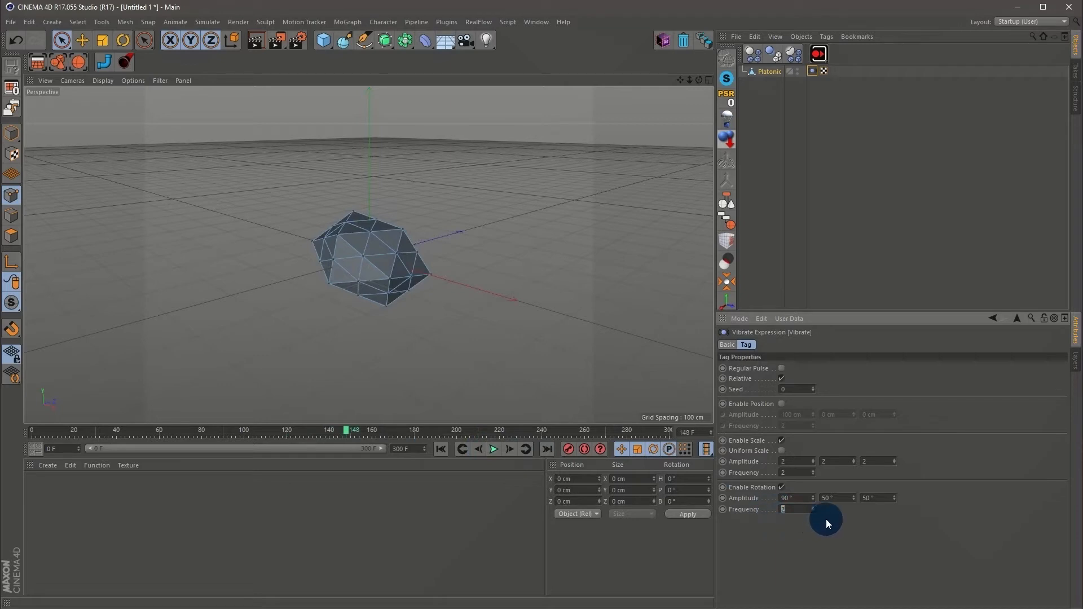
{"action": "type", "text": "1"}
{"action": "left_click", "coordinate": [826, 520]}
{"action": "type", "text": "1"}
{"action": "left_click", "coordinate": [802, 496]}
{"action": "left_click_drag", "start_coordinate": [344, 435], "coordinate": [34, 436]}
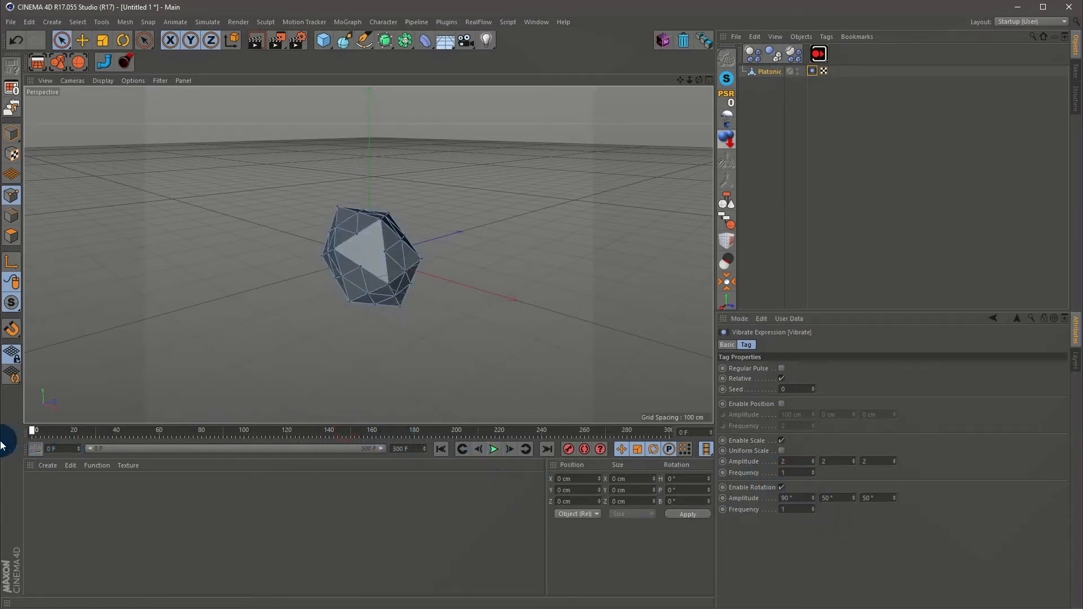
{"action": "left_click", "coordinate": [495, 449]}
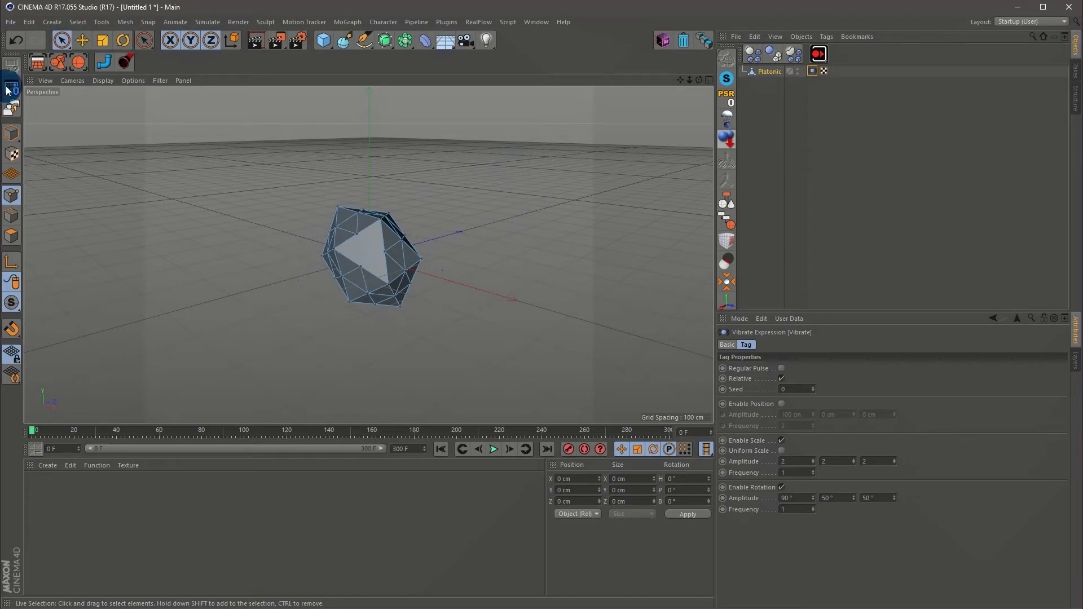
Export the animated Platonic as a Plexus OBJ Sequence named Anim into the desktop's OBJ sequence folder.
{"action": "left_click", "coordinate": [11, 23]}
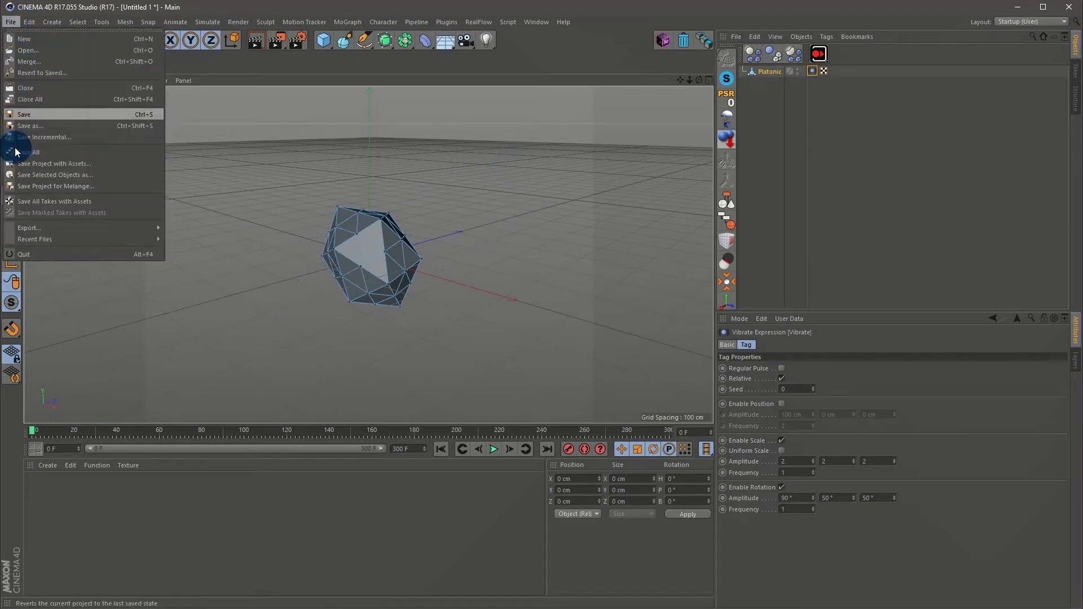
{"action": "mouse_move", "coordinate": [62, 233]}
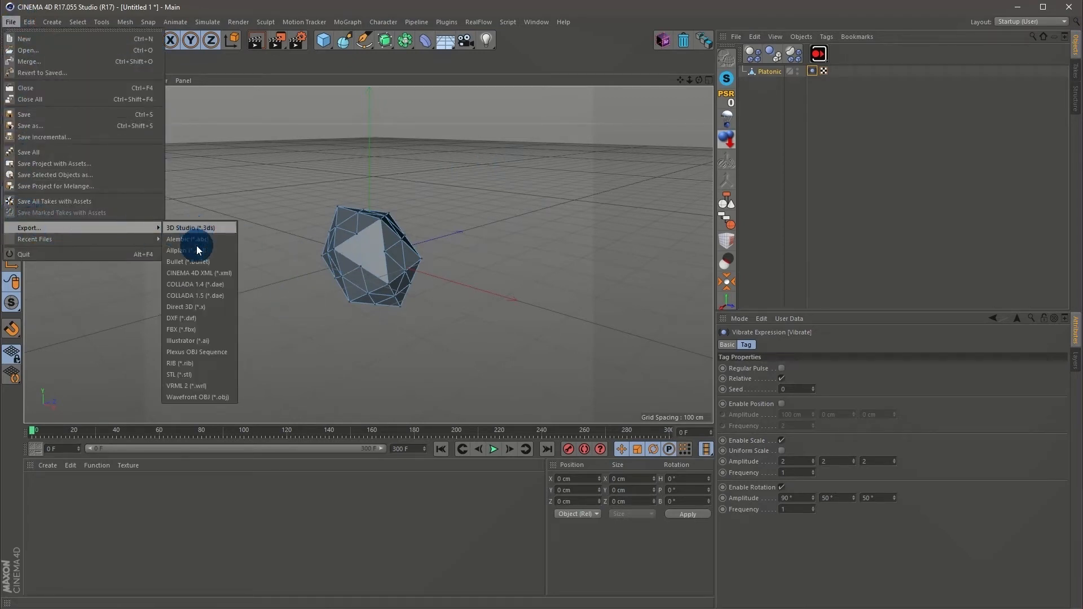
{"action": "left_click", "coordinate": [212, 351]}
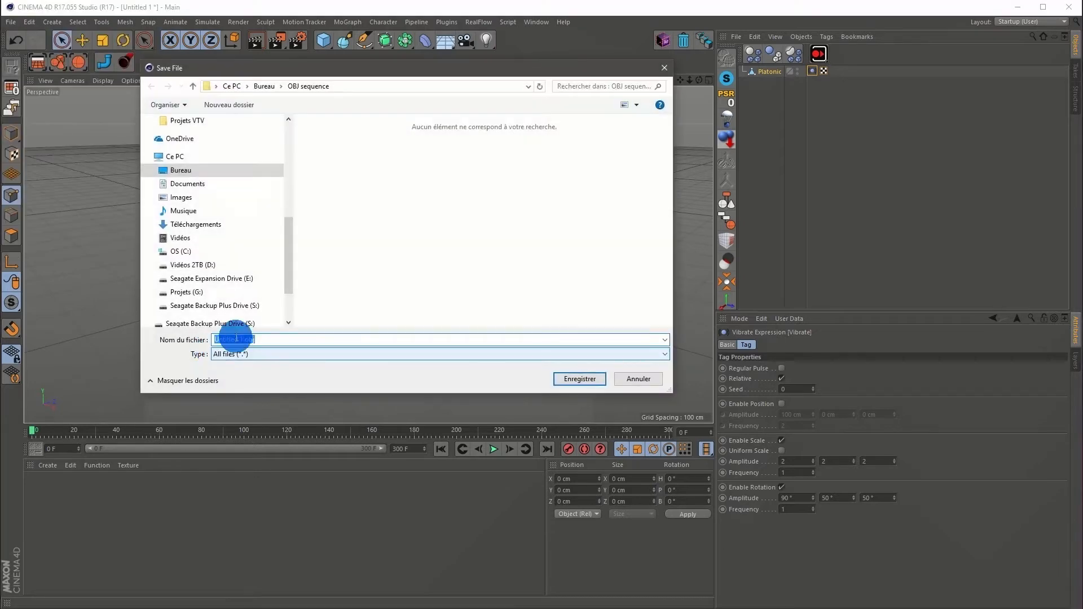
{"action": "left_click", "coordinate": [175, 171]}
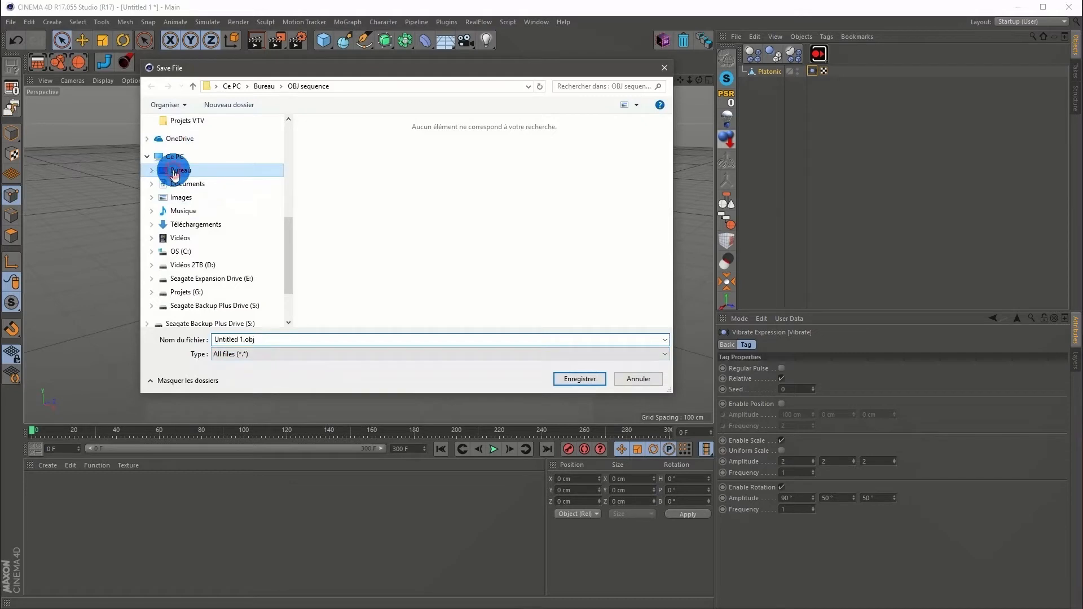
{"action": "left_click", "coordinate": [330, 148]}
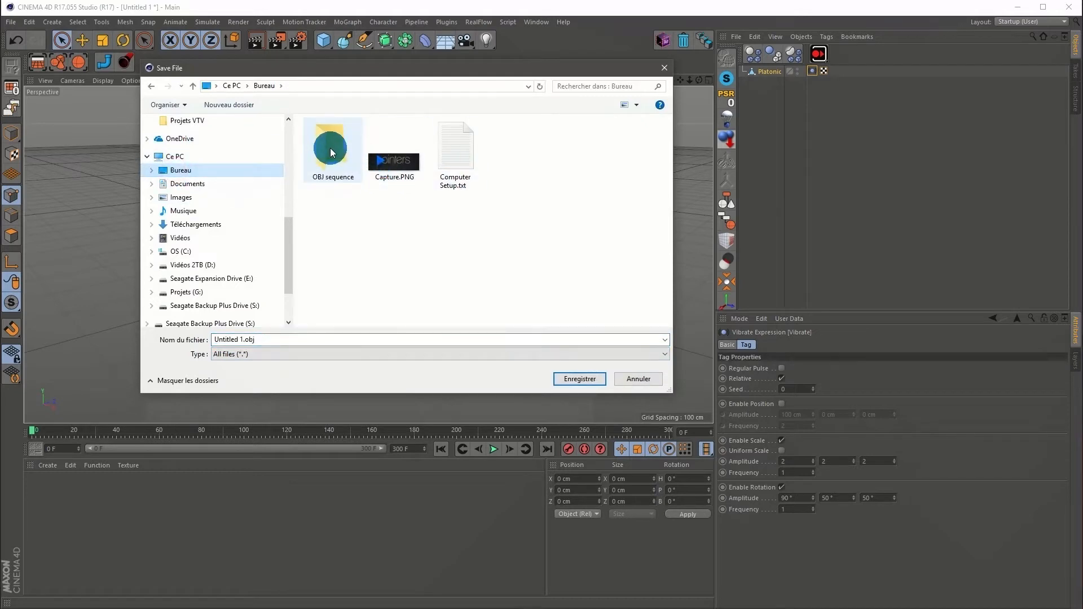
{"action": "double_click", "coordinate": [330, 147]}
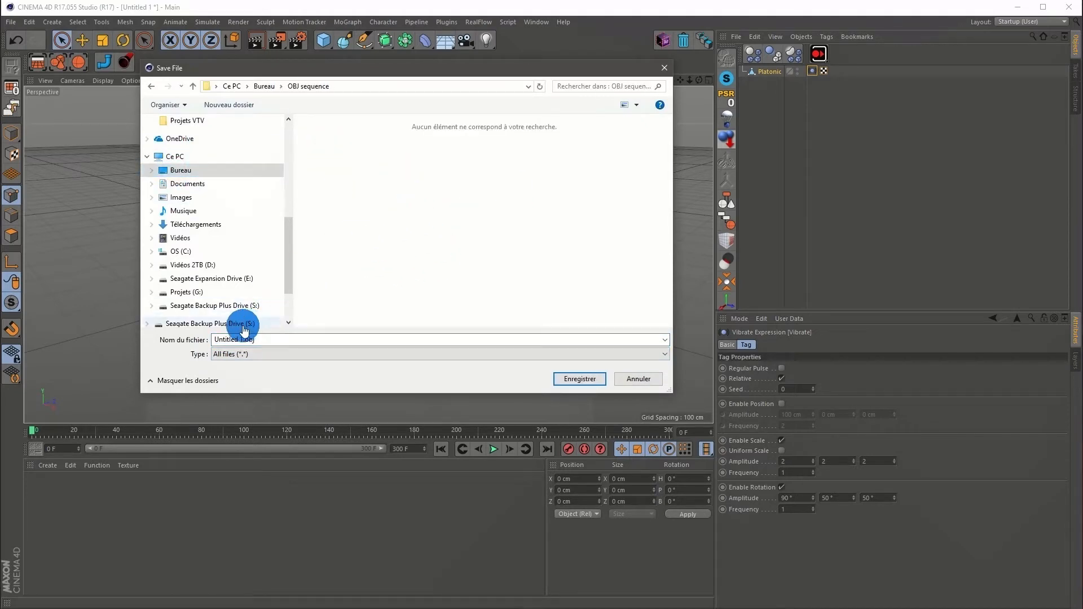
{"action": "left_click_drag", "start_coordinate": [254, 339], "coordinate": [194, 339]}
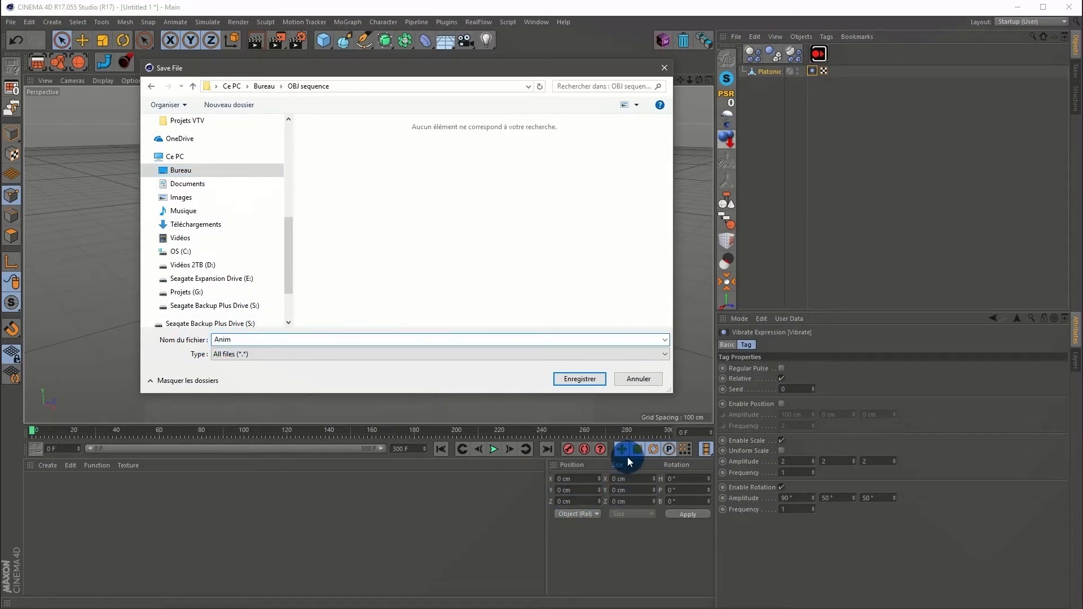
{"action": "left_click", "coordinate": [580, 378]}
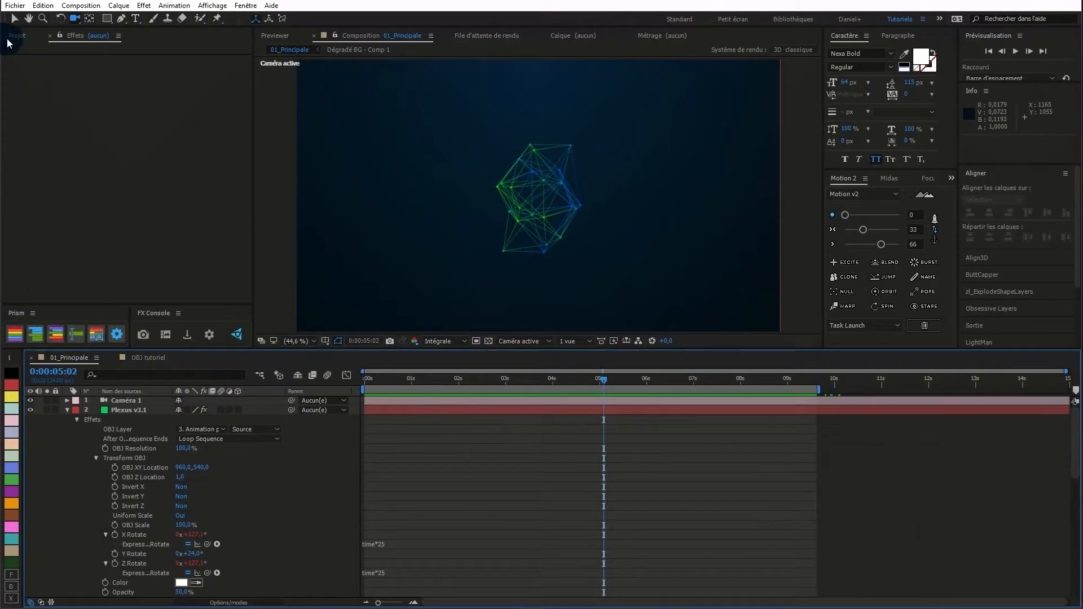
Switch to After Effects and create a 1920 × 1080, 24 fps, 15-second composition named Tutoriel.
{"action": "left_click", "coordinate": [16, 36]}
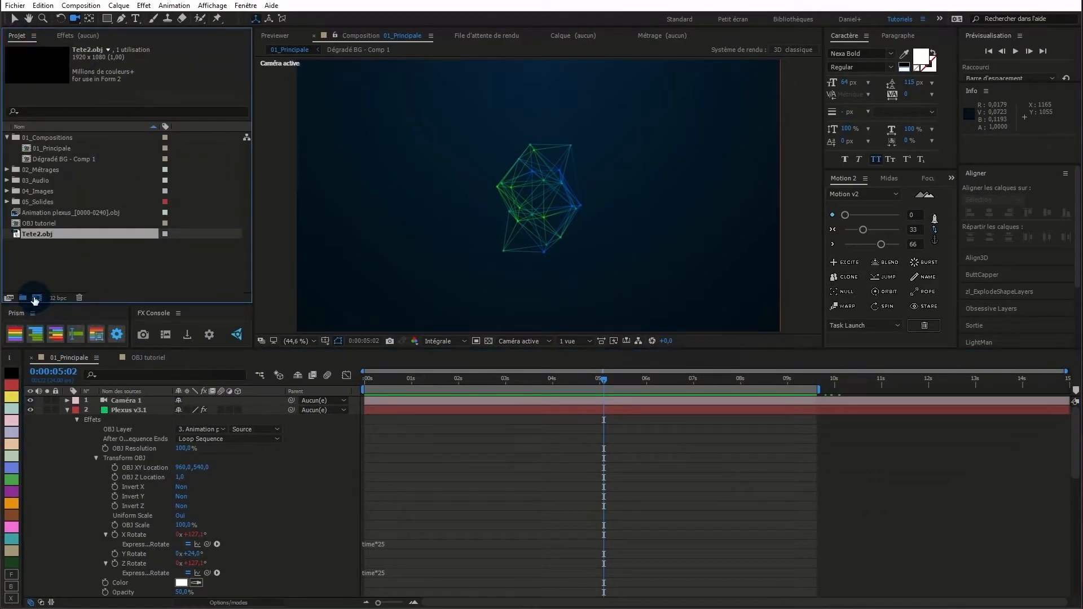
{"action": "left_click", "coordinate": [37, 297]}
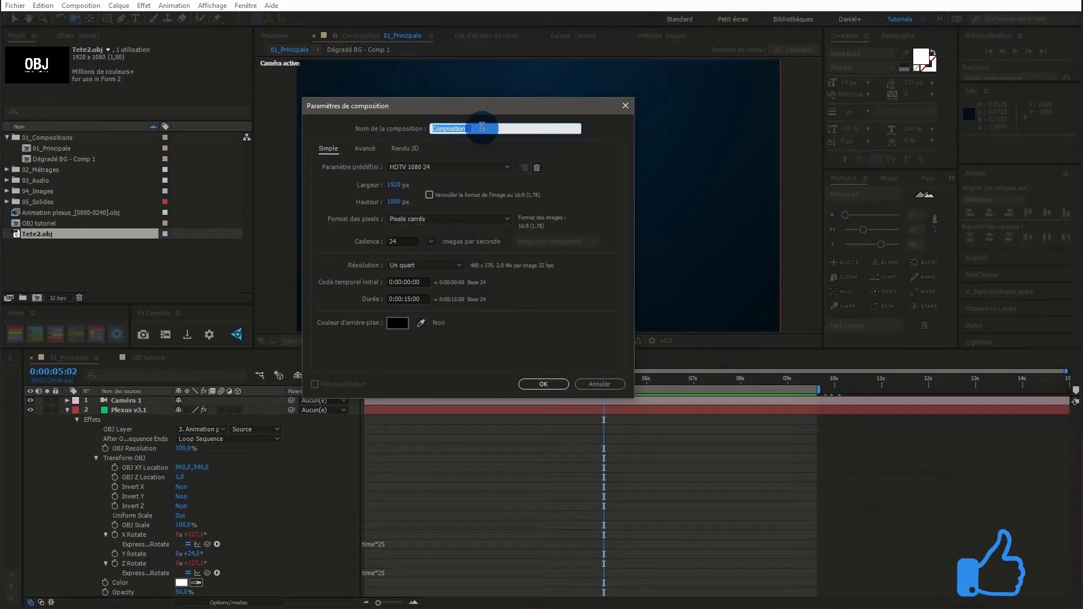
{"action": "type", "text": "Tutoriel"}
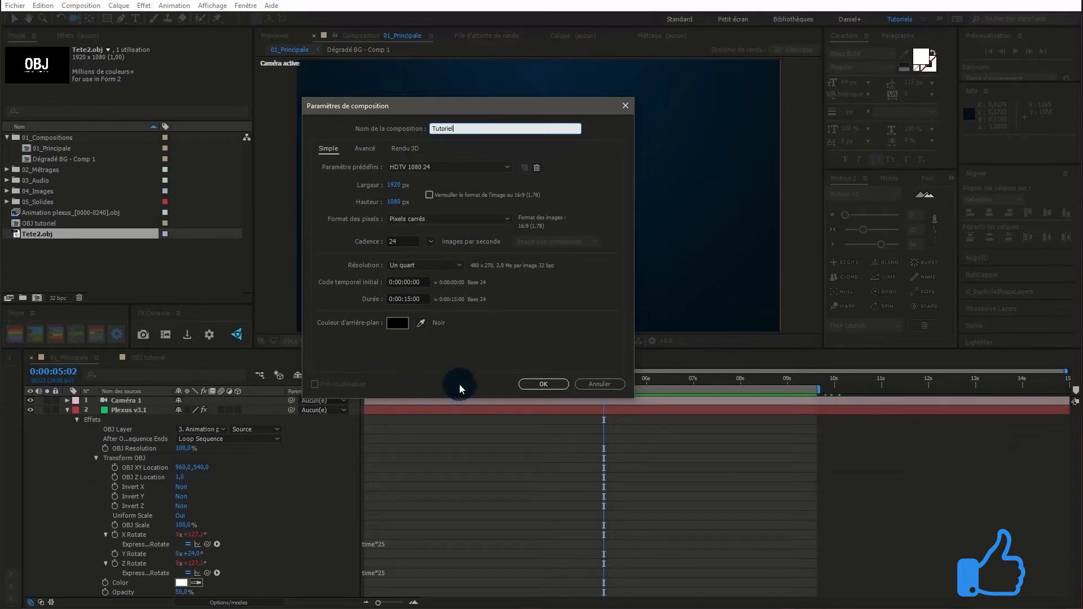
{"action": "left_click", "coordinate": [556, 386]}
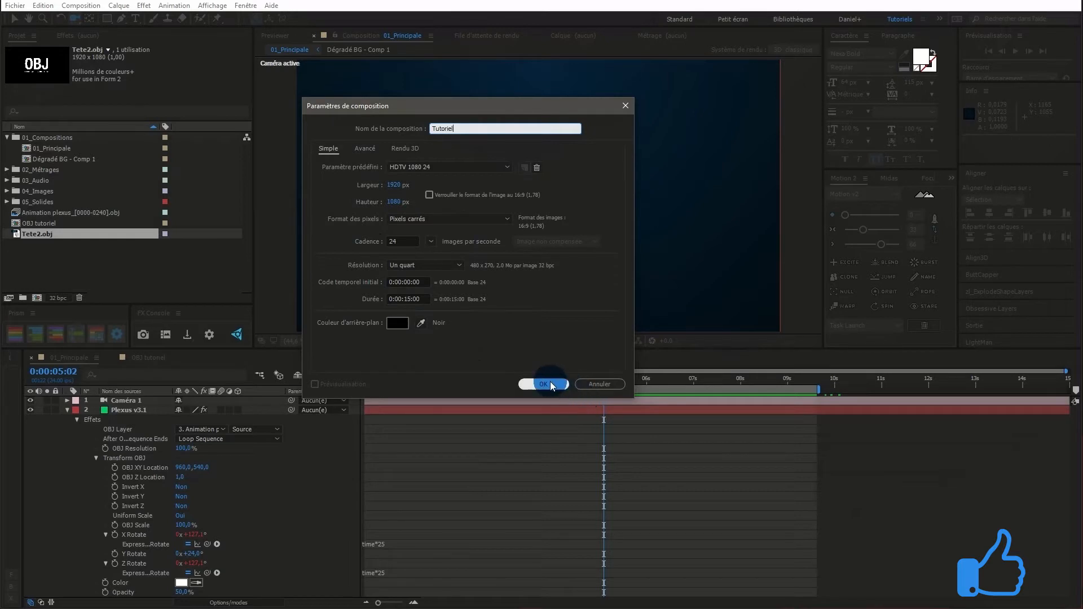
{"action": "left_click", "coordinate": [531, 385]}
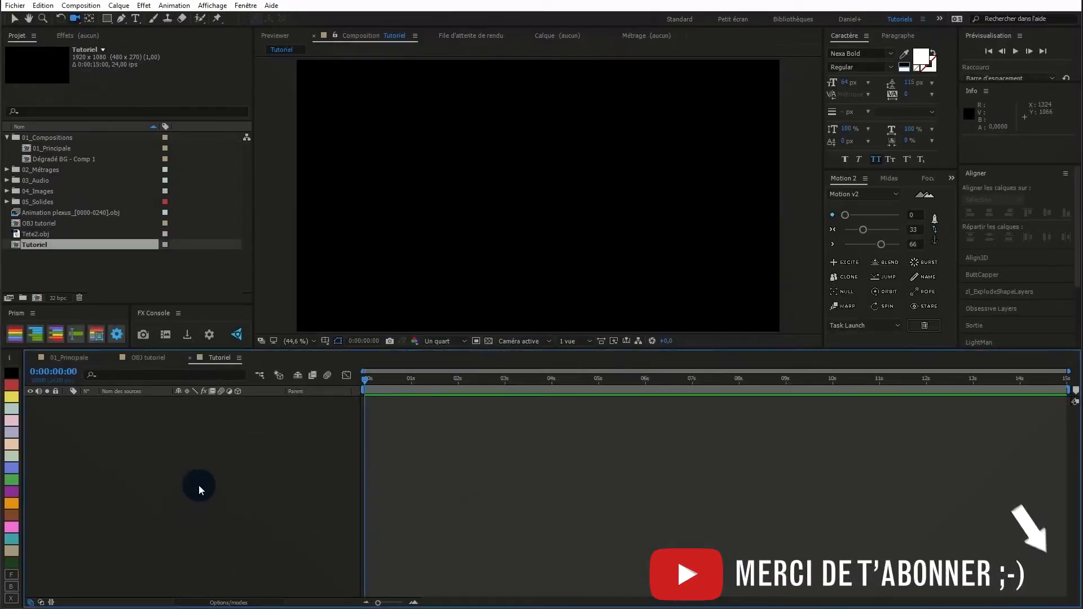
Add a black 1920 × 1080 solid named Plexus to the Tutoriel composition.
{"action": "right_click", "coordinate": [235, 441]}
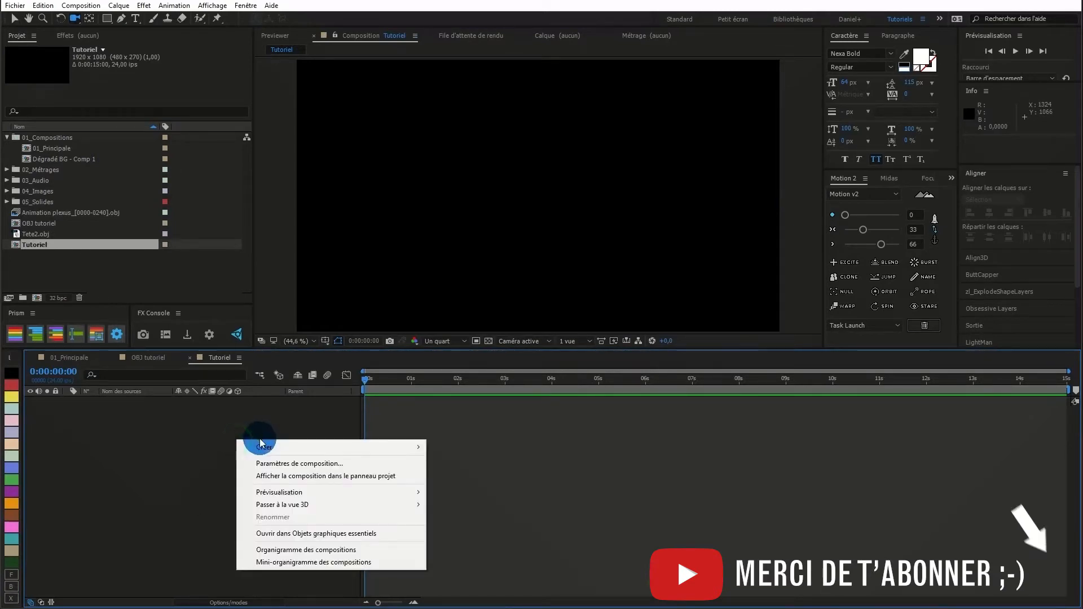
{"action": "mouse_move", "coordinate": [261, 445]}
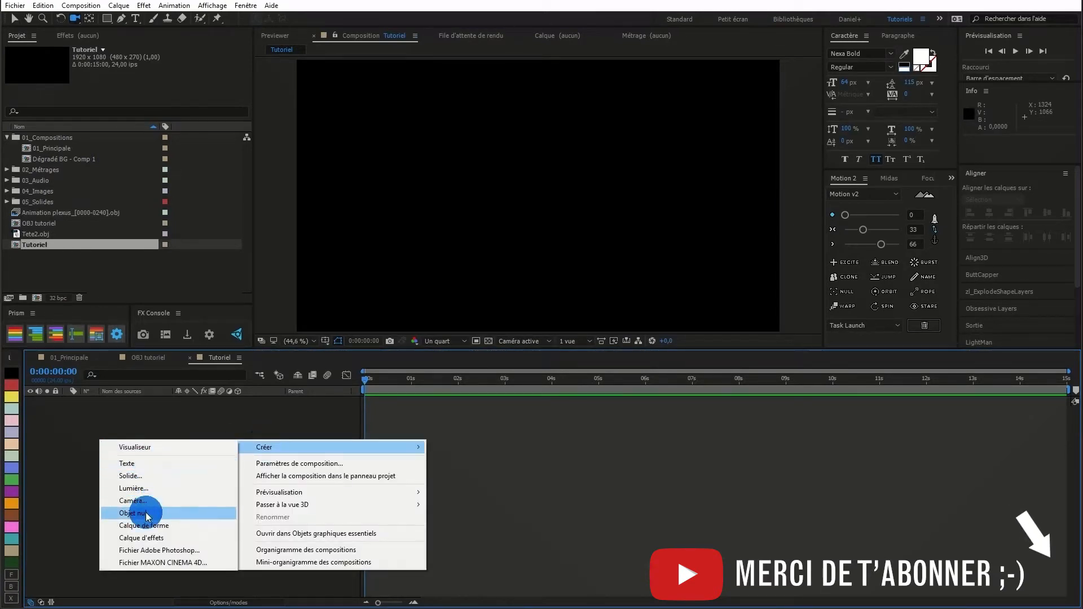
{"action": "left_click", "coordinate": [141, 477]}
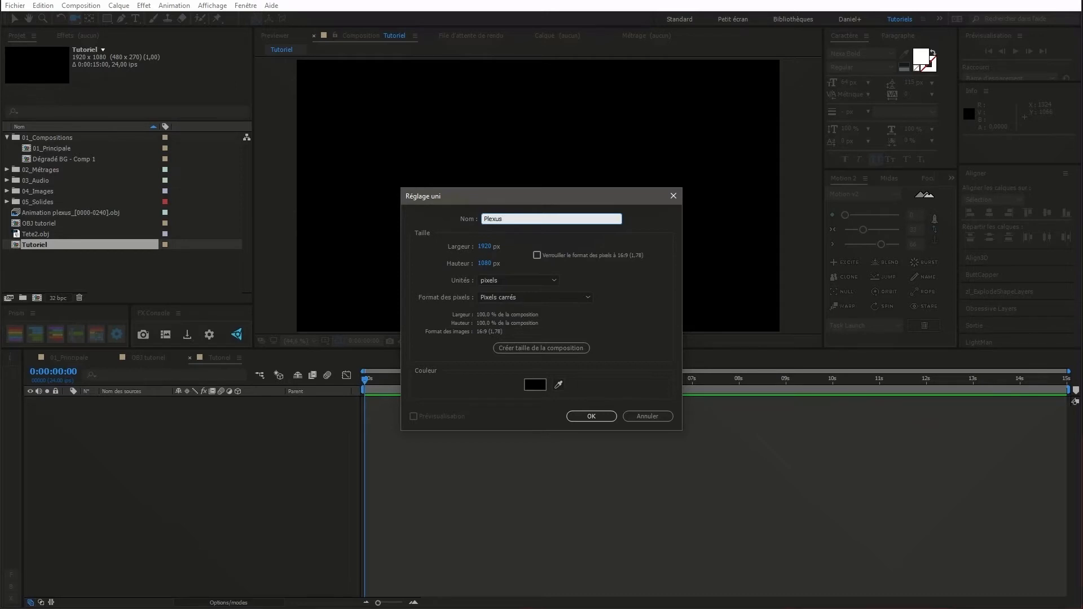
{"action": "left_click", "coordinate": [592, 416]}
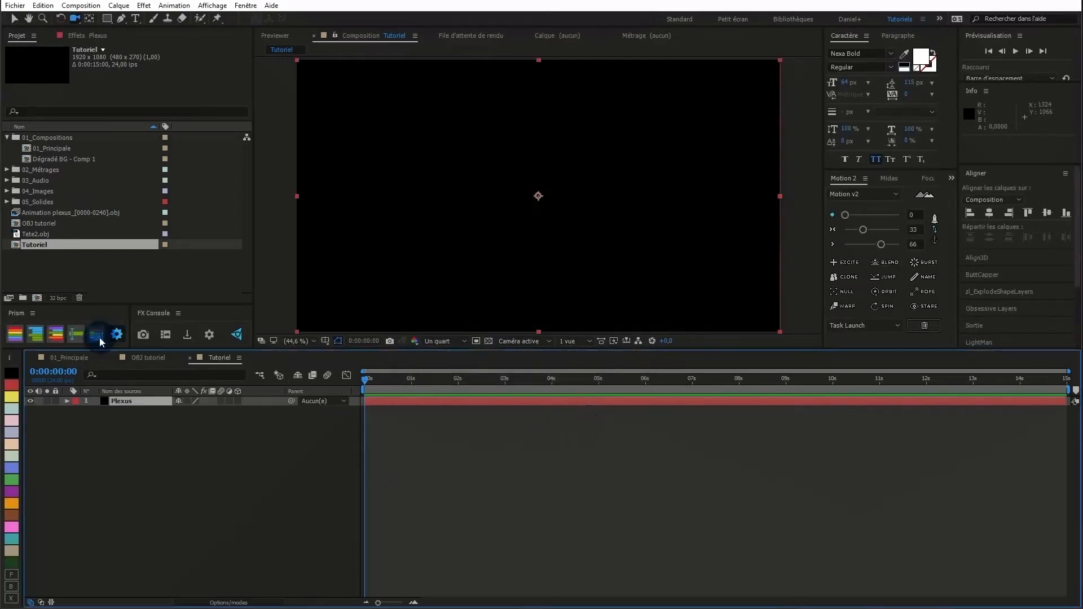
Apply the Rowbyte Plexus effect to the Plexus solid and reposition the floating Plexus Object Panel.
{"action": "left_click", "coordinate": [93, 35]}
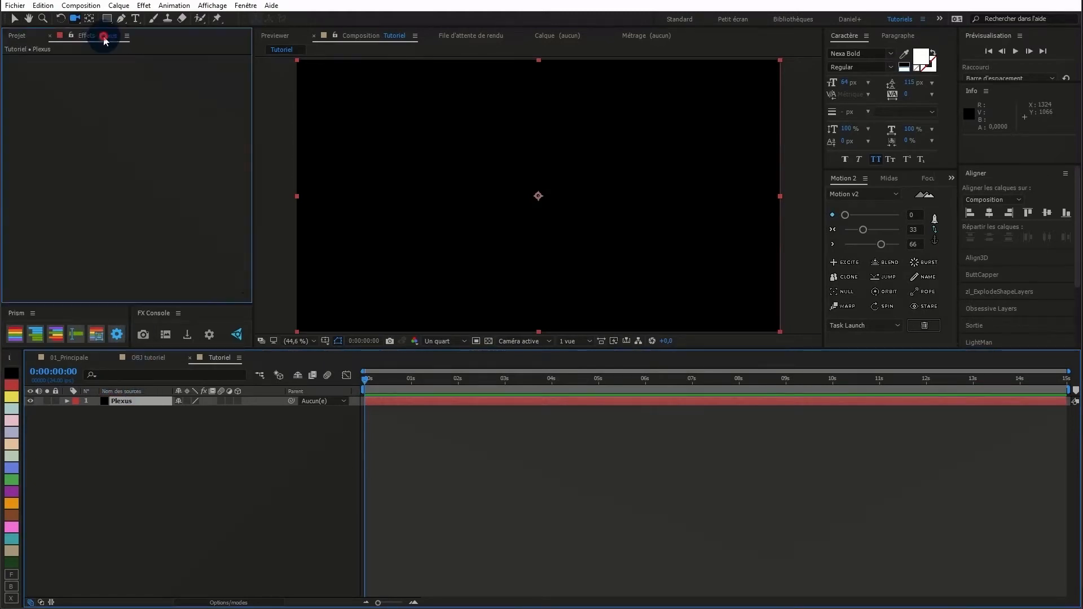
{"action": "right_click", "coordinate": [158, 177]}
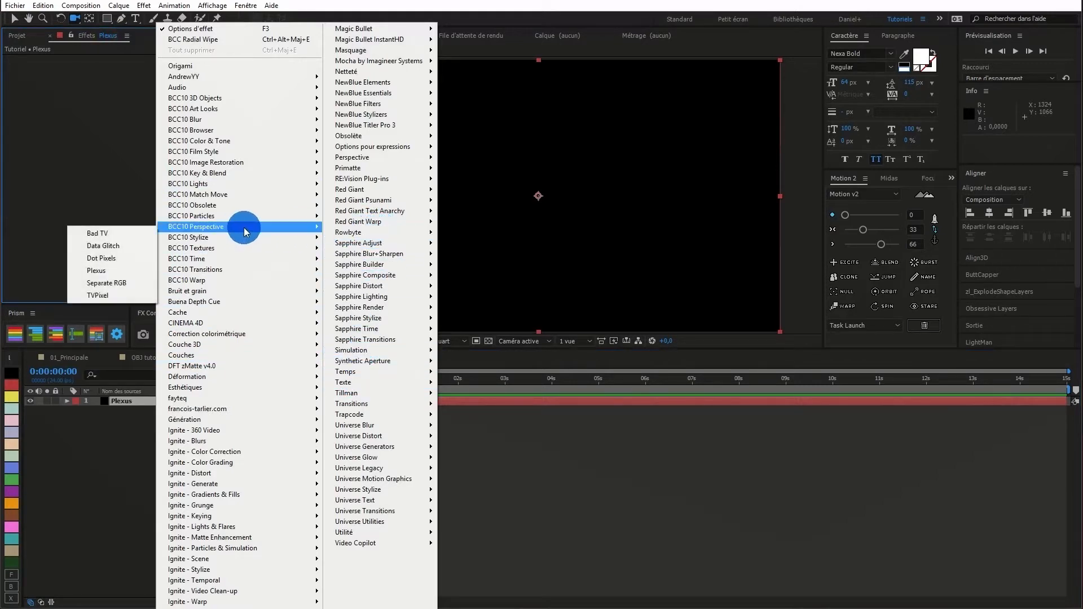
{"action": "mouse_move", "coordinate": [321, 229]}
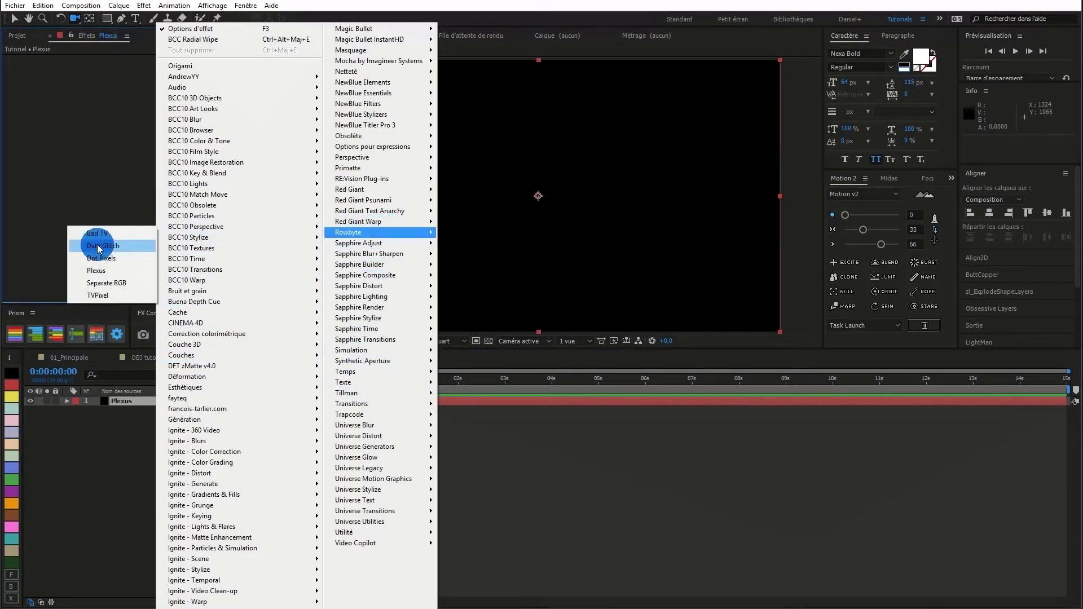
{"action": "left_click", "coordinate": [110, 273]}
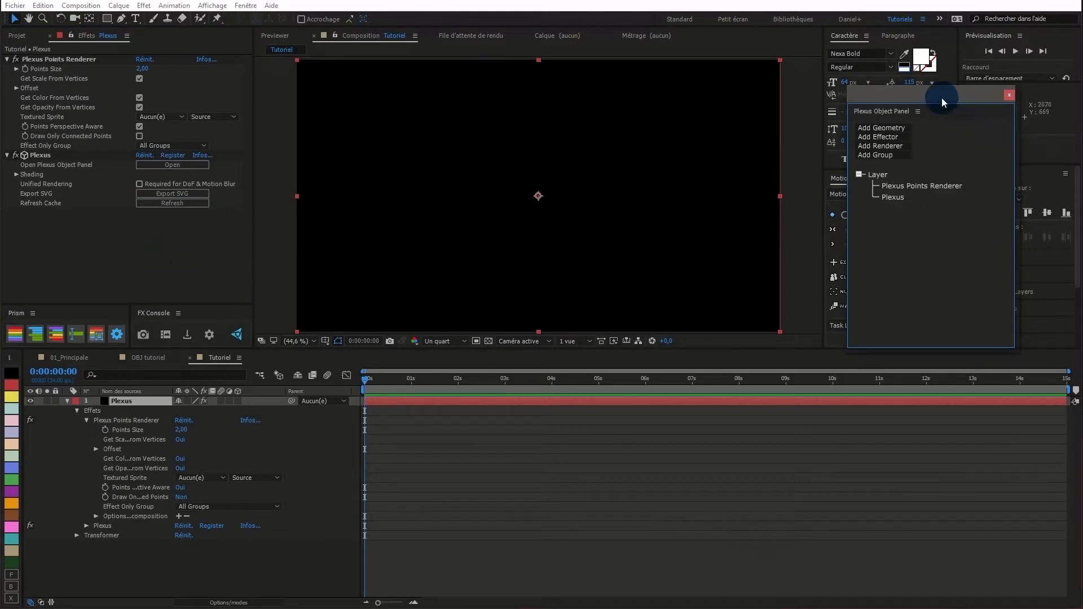
{"action": "left_click_drag", "start_coordinate": [943, 114], "coordinate": [916, 107]}
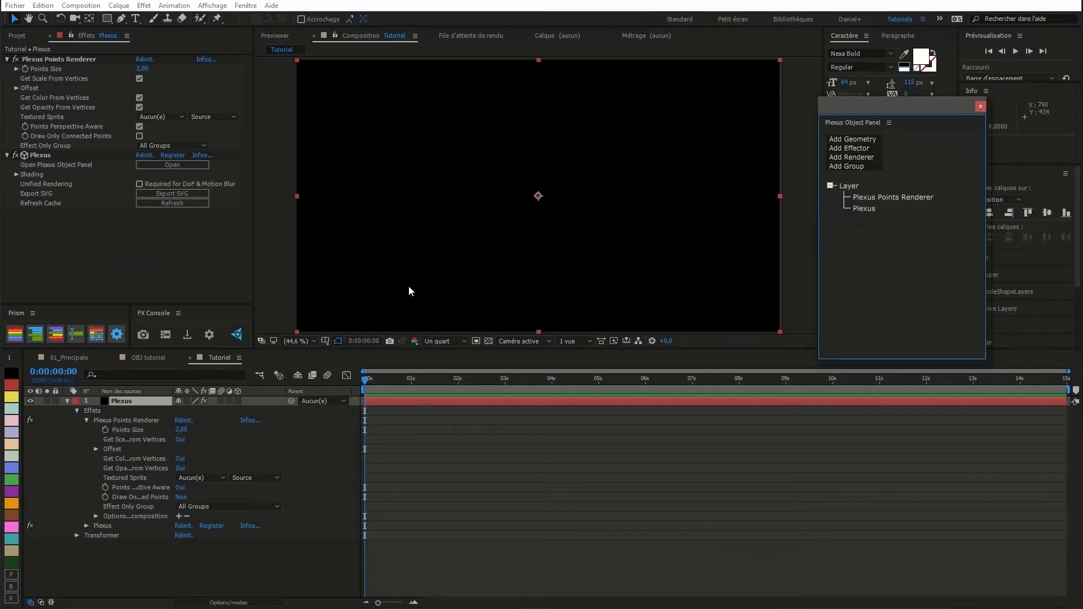
{"action": "mouse_move", "coordinate": [886, 108]}
{"action": "left_mouse_down"}
{"action": "mouse_move", "coordinate": [926, 121]}
{"action": "mouse_move", "coordinate": [887, 117]}
{"action": "left_mouse_up"}
{"action": "left_click", "coordinate": [132, 402]}
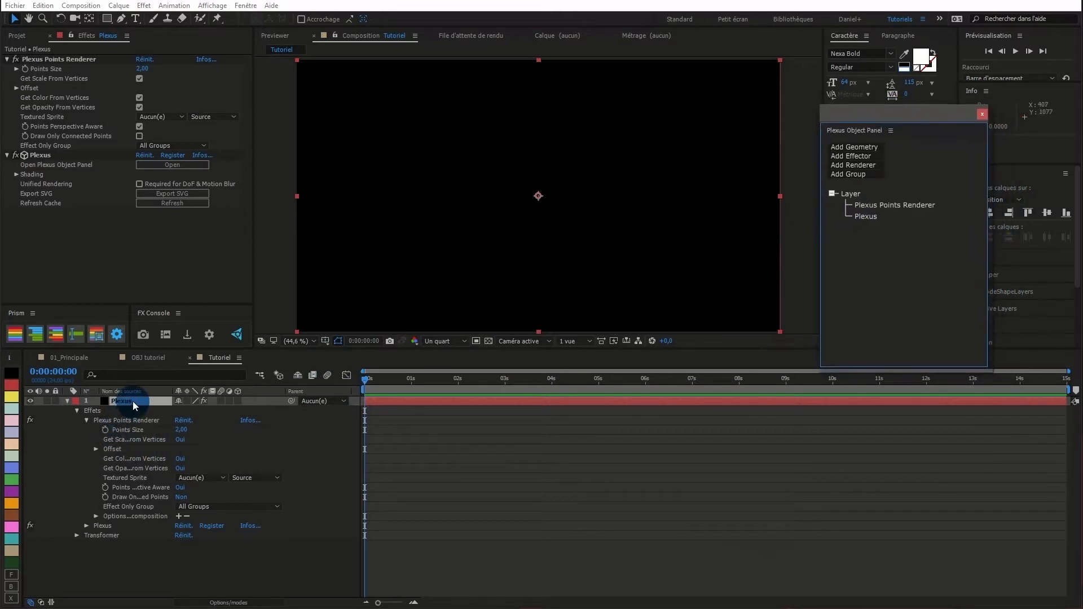
Import Anim_0000.obj from the desktop's OBJ sequence folder as a Form 2 OBJ Files sequence.
{"action": "left_click", "coordinate": [22, 36]}
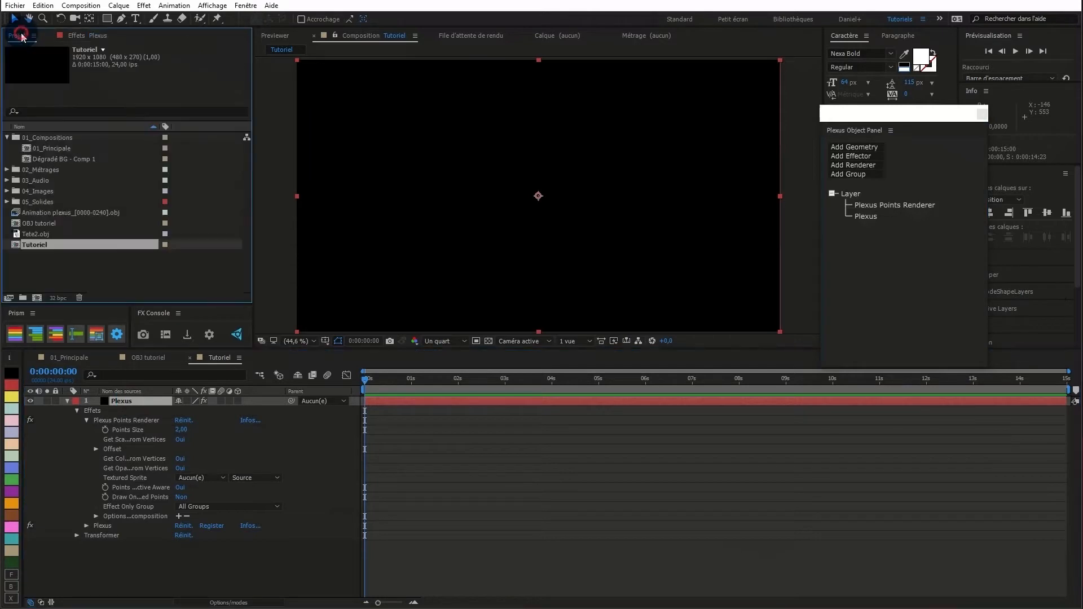
{"action": "right_click", "coordinate": [93, 273]}
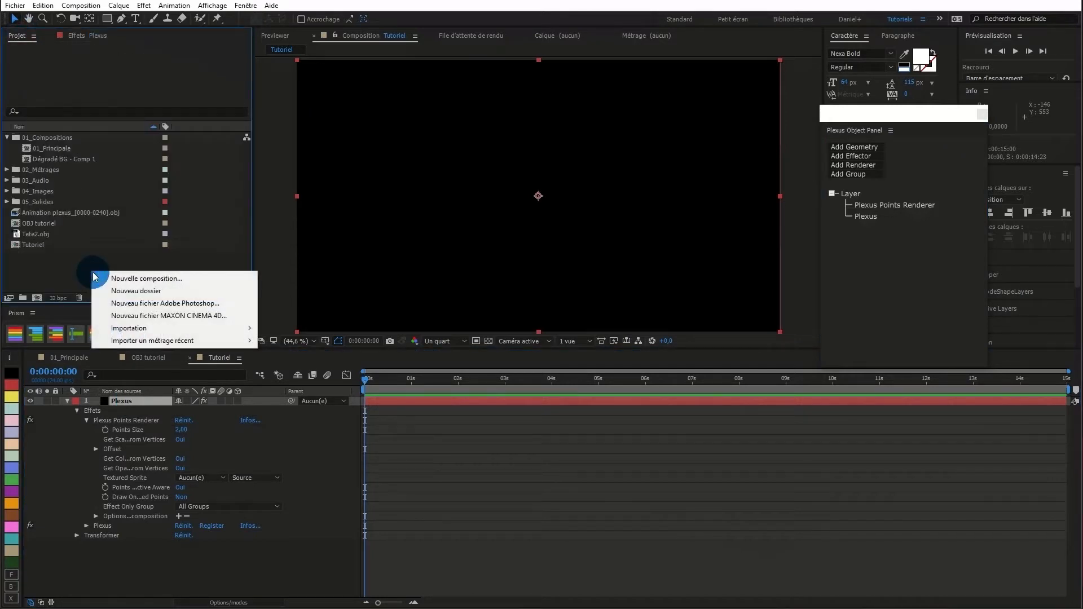
{"action": "mouse_move", "coordinate": [243, 328]}
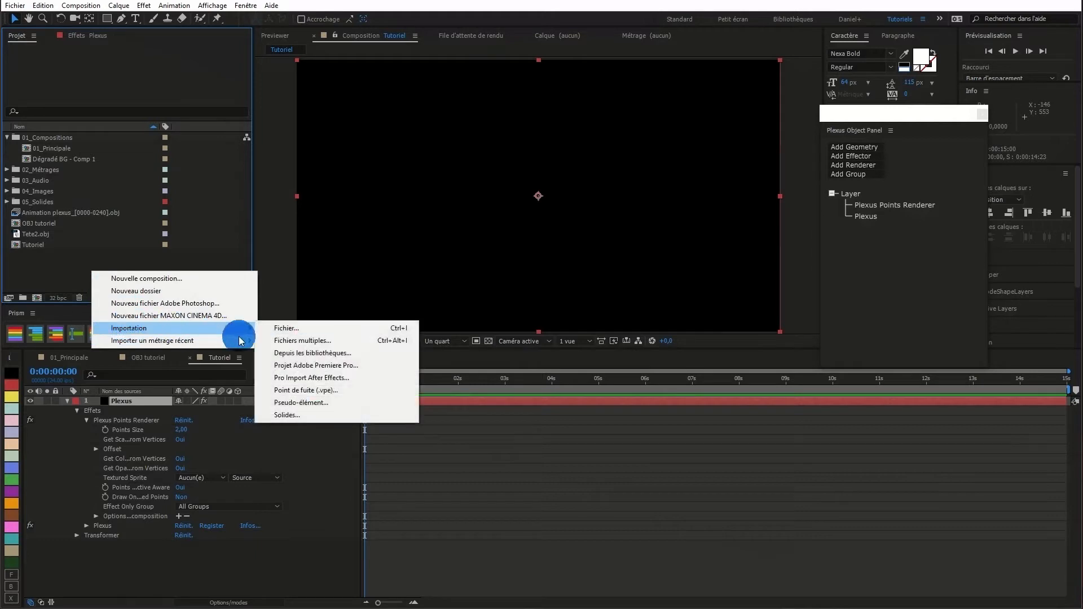
{"action": "left_click", "coordinate": [288, 332]}
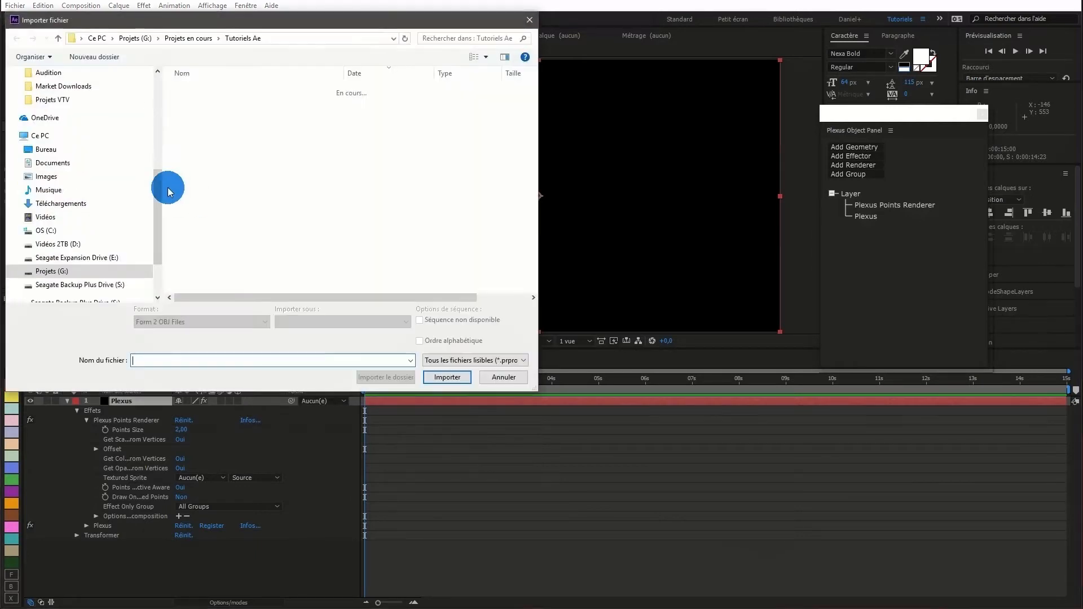
{"action": "left_click", "coordinate": [53, 150]}
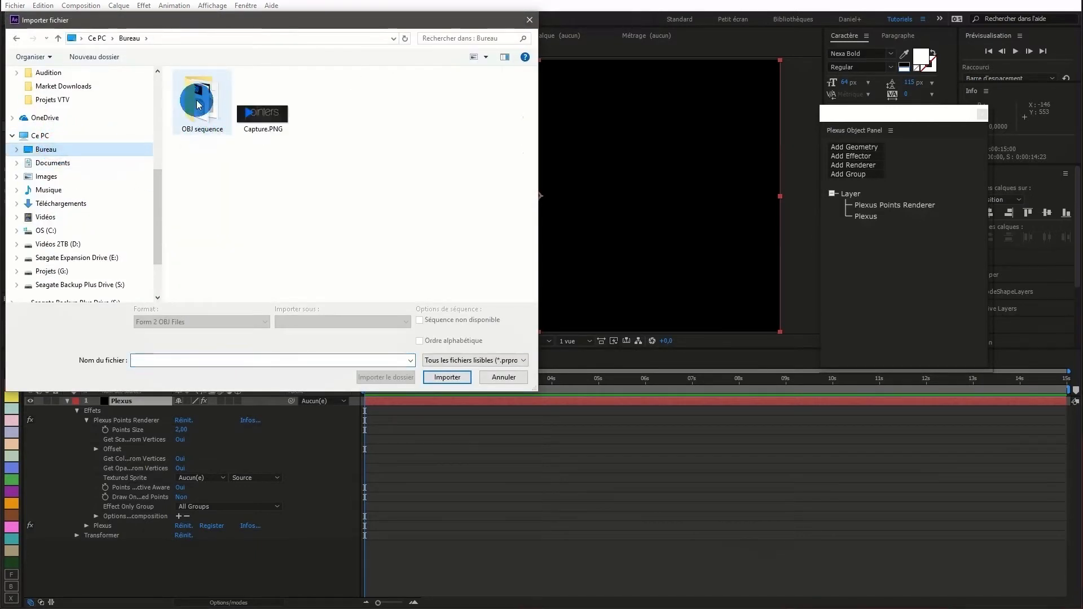
{"action": "double_click", "coordinate": [197, 107]}
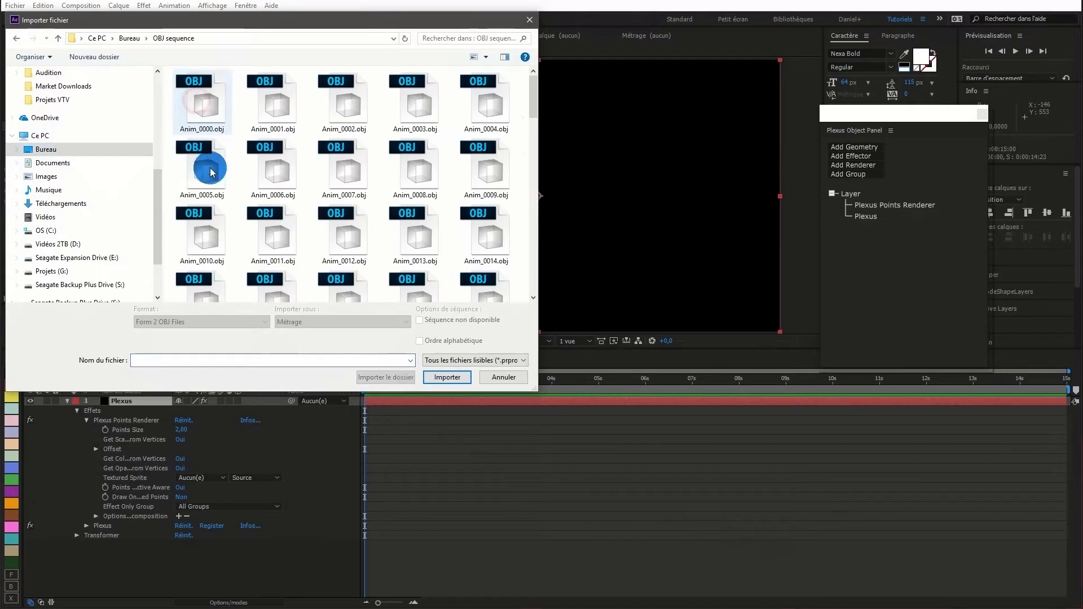
{"action": "left_click", "coordinate": [205, 106]}
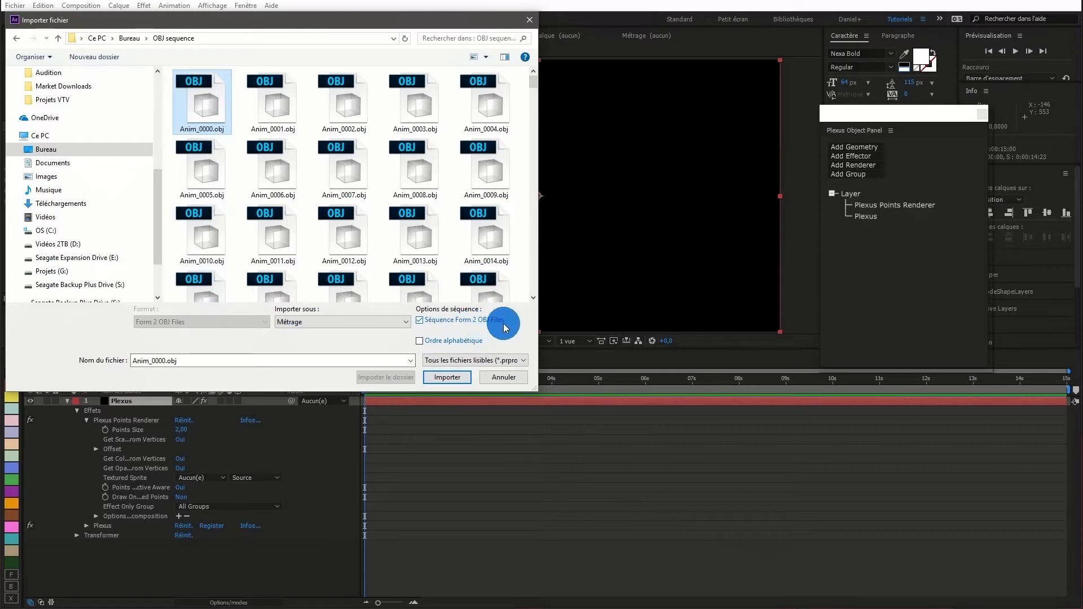
{"action": "left_click", "coordinate": [452, 379]}
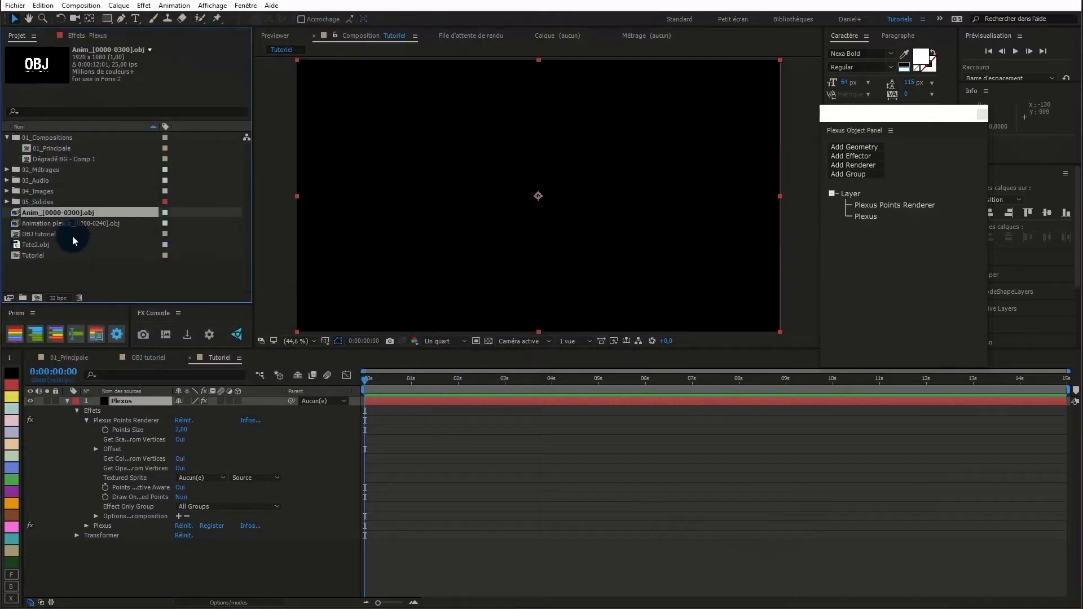
Place the imported Anim OBJ sequence below the Plexus layer in the Tutoriel composition and hide it.
{"action": "left_click_drag", "start_coordinate": [41, 214], "coordinate": [103, 555]}
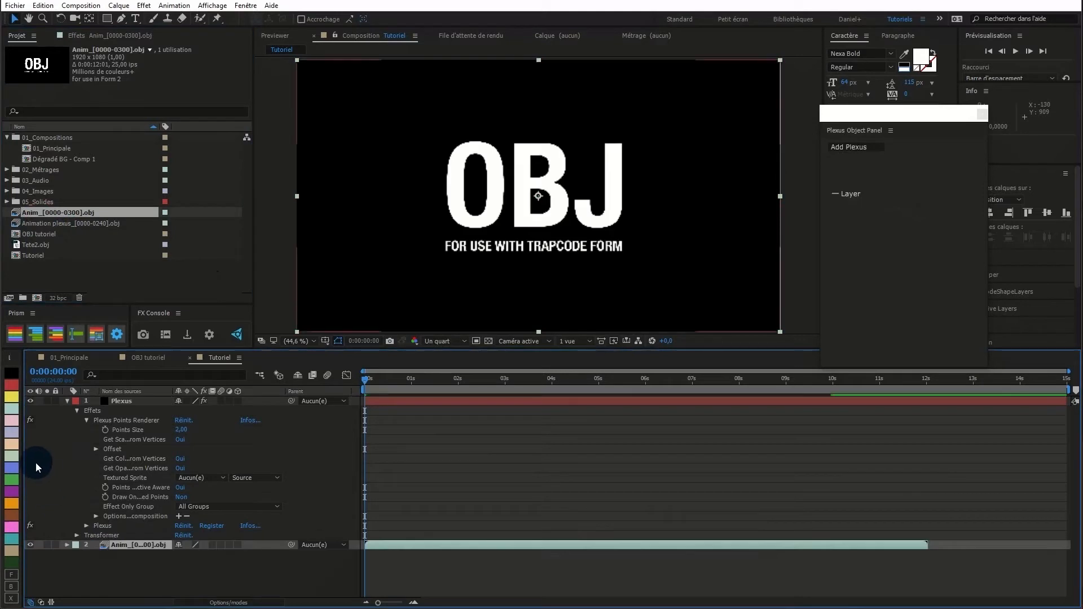
{"action": "left_click", "coordinate": [30, 545]}
Add an OBJ geometry object to the Plexus layer and choose Anim_[0000-0300].obj as its OBJ Layer.
{"action": "left_click", "coordinate": [132, 404]}
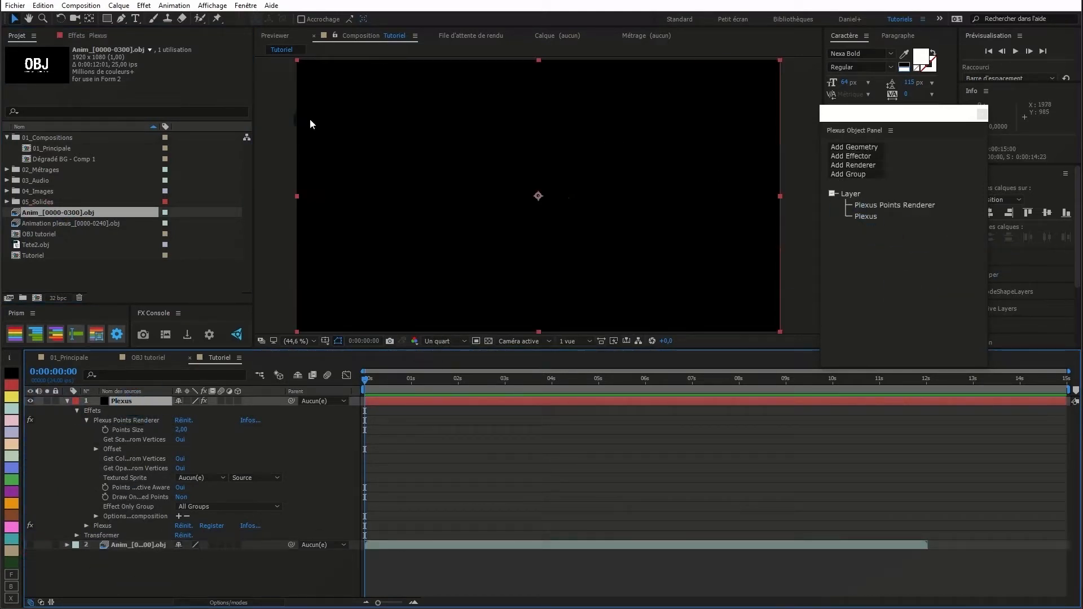
{"action": "left_click", "coordinate": [88, 35]}
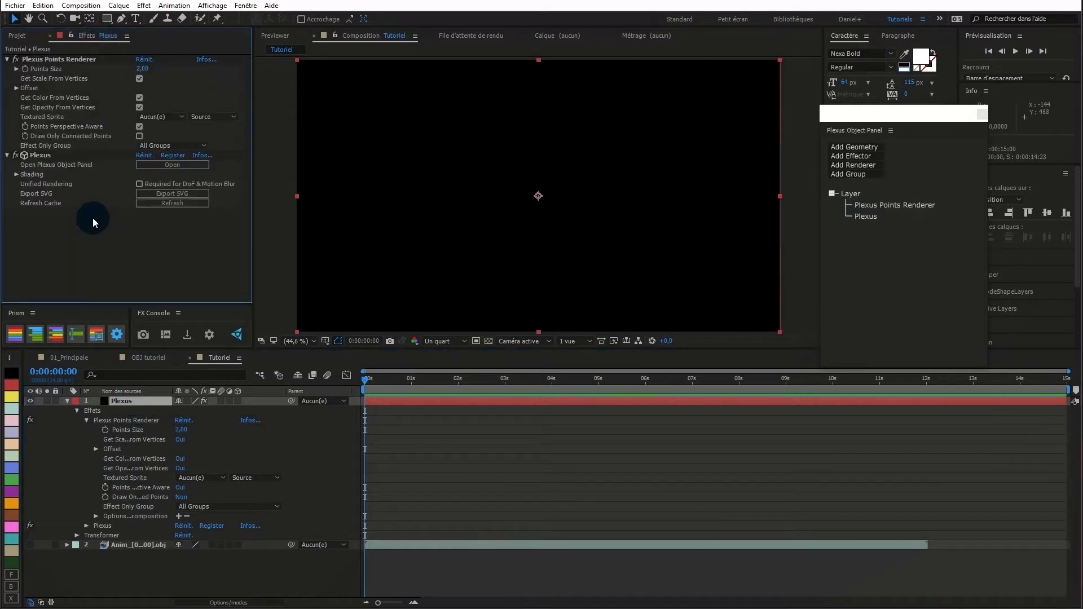
{"action": "left_click", "coordinate": [871, 147]}
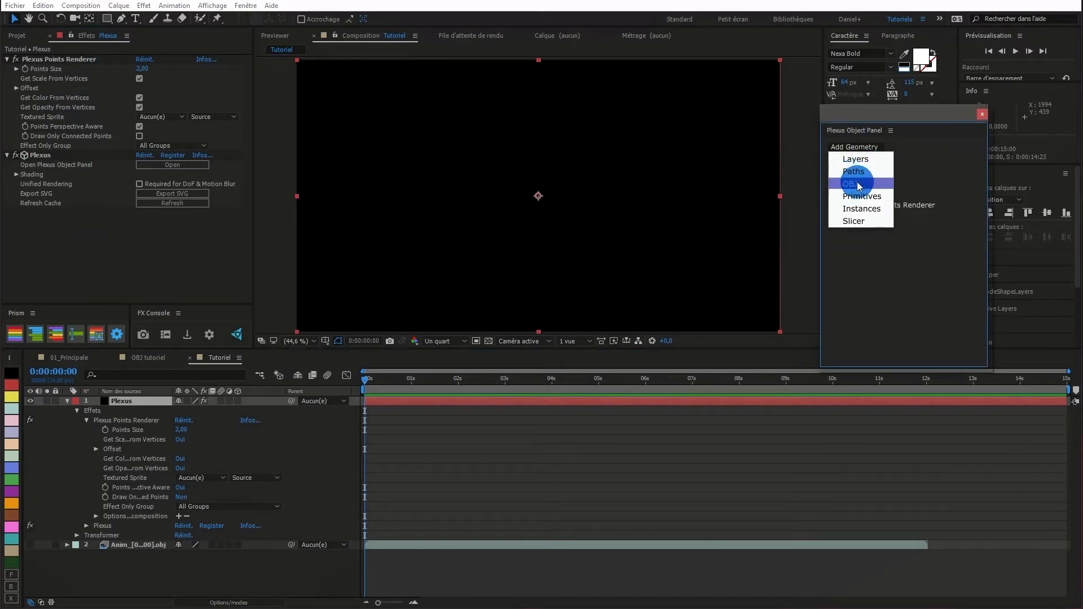
{"action": "left_click", "coordinate": [858, 186]}
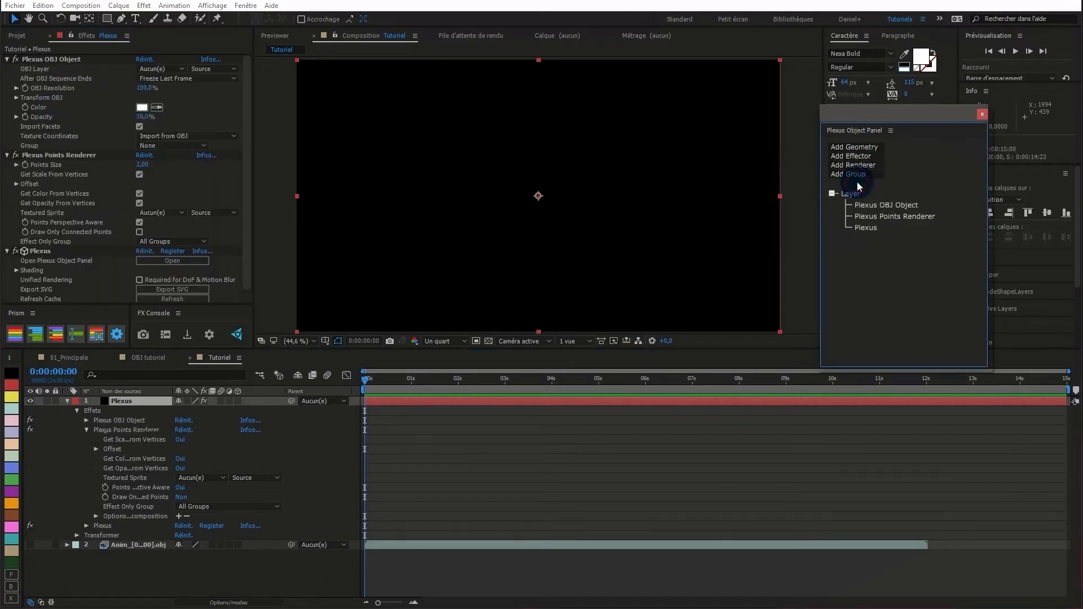
{"action": "left_click", "coordinate": [53, 57]}
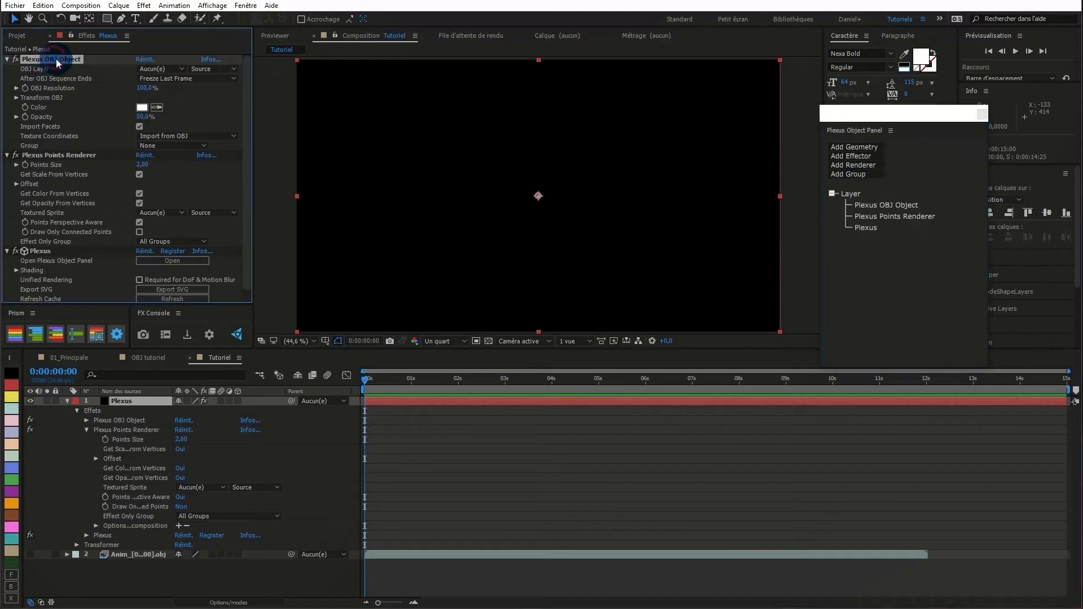
{"action": "left_click", "coordinate": [171, 69]}
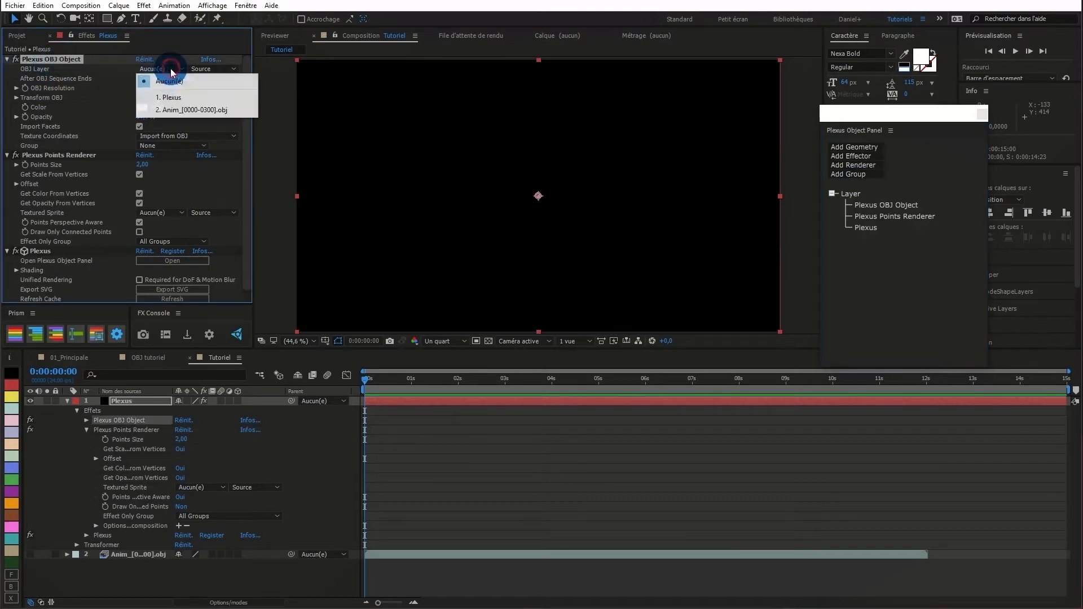
{"action": "left_click", "coordinate": [180, 111]}
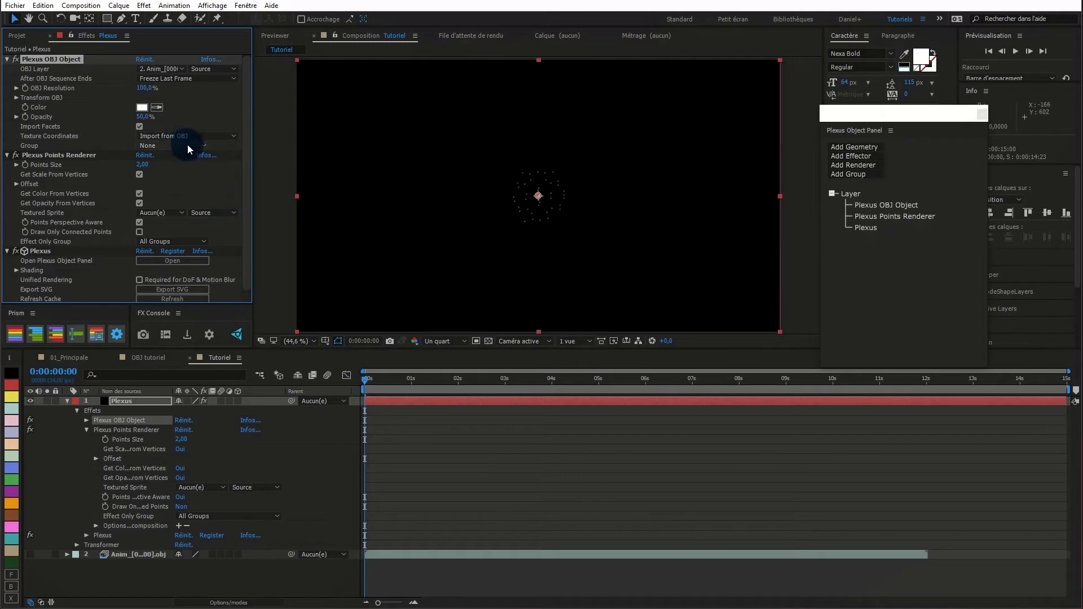
Add a two-node 28 mm camera to the Tutoriel composition and dolly it closer to the Plexus points.
{"action": "right_click", "coordinate": [337, 459]}
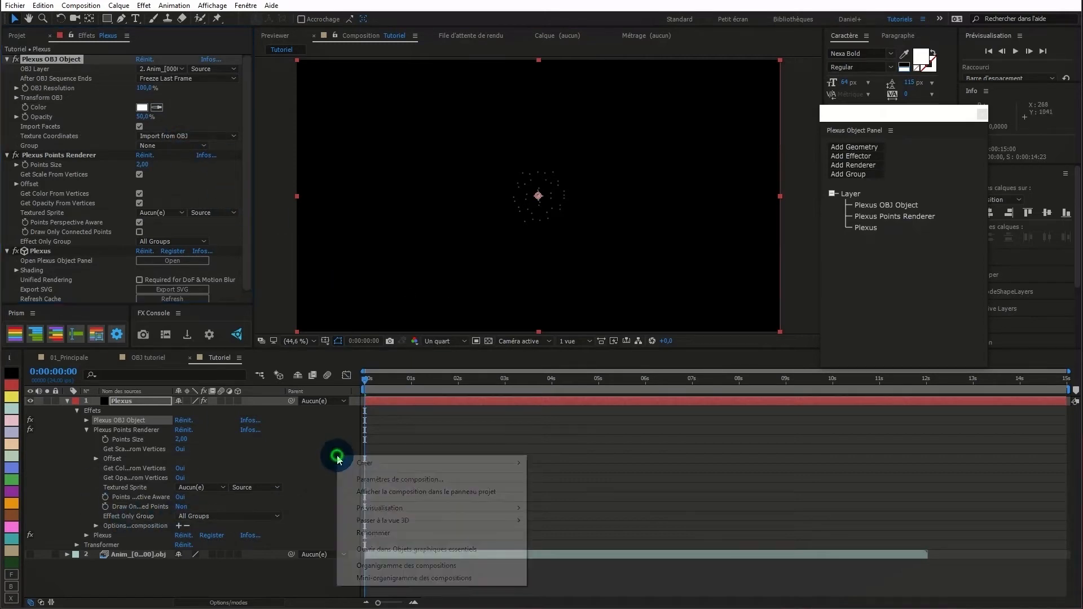
{"action": "mouse_move", "coordinate": [357, 463]}
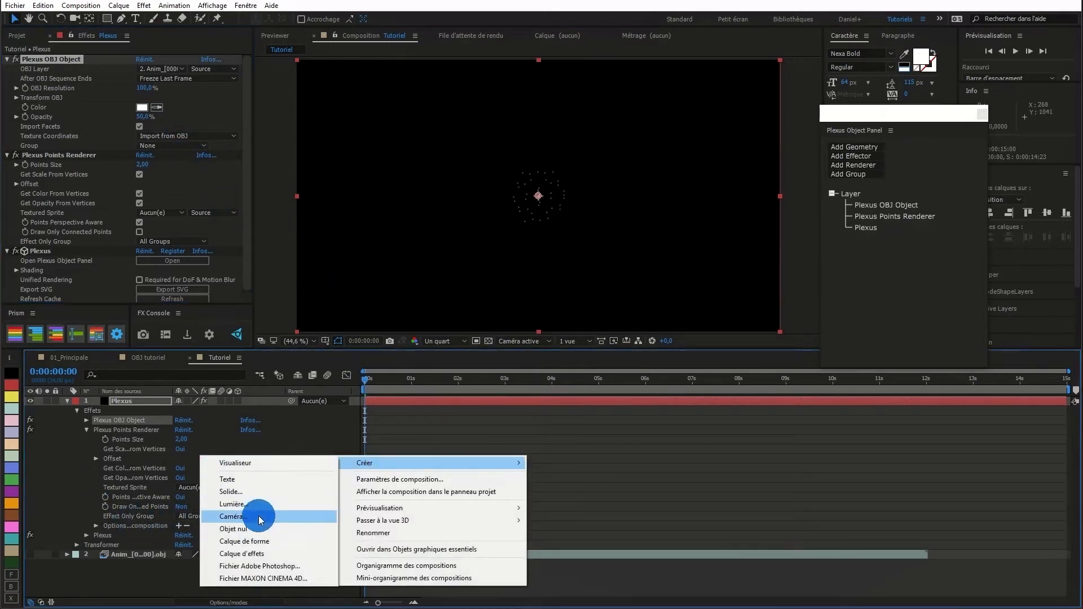
{"action": "left_click", "coordinate": [261, 520]}
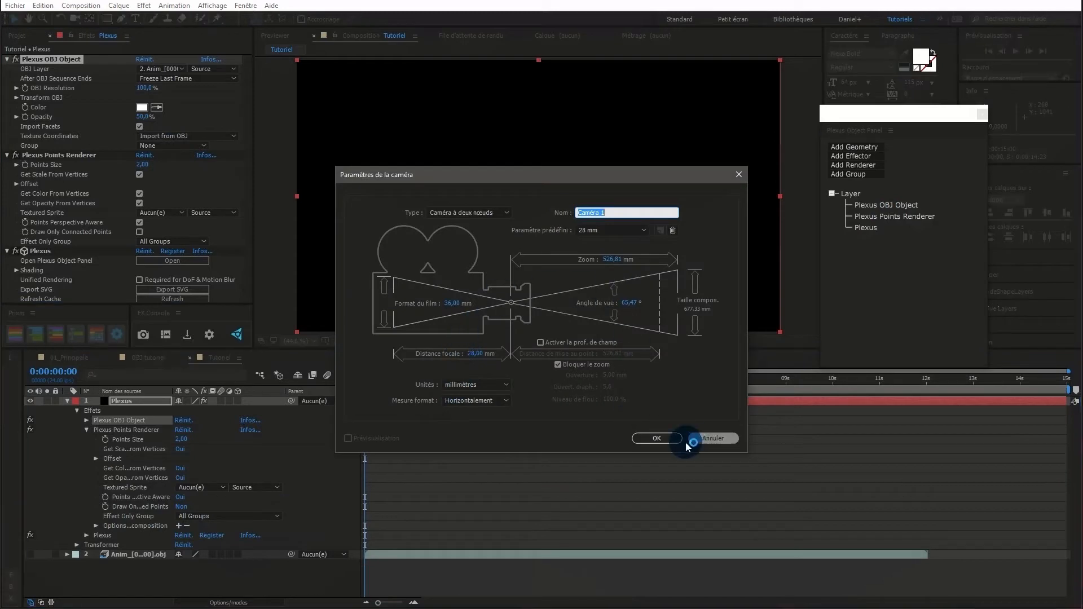
{"action": "left_click", "coordinate": [662, 444]}
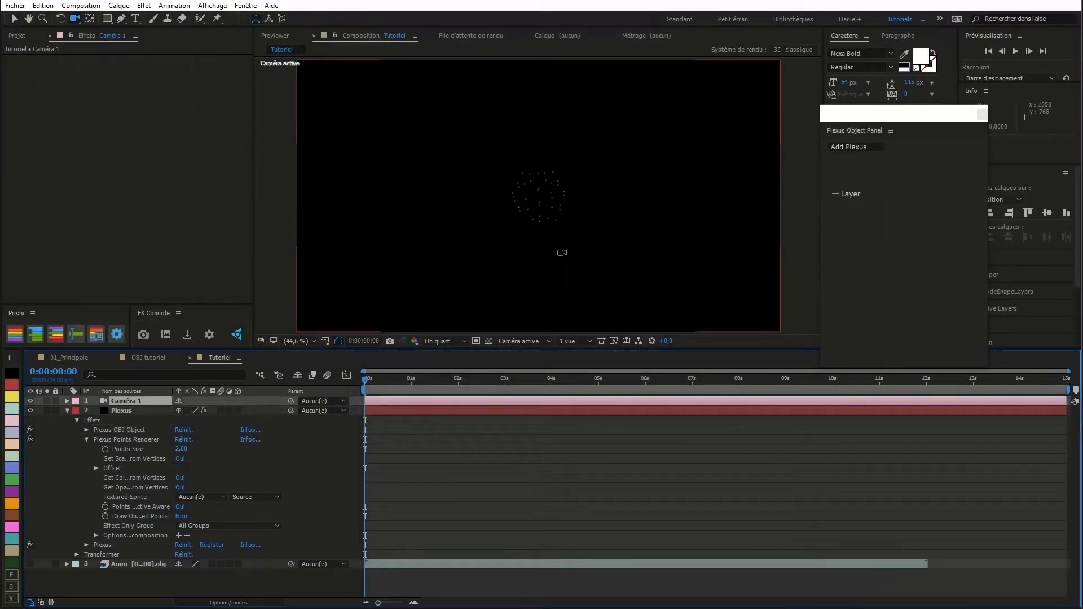
{"action": "left_click_drag", "start_coordinate": [573, 273], "coordinate": [567, 223]}
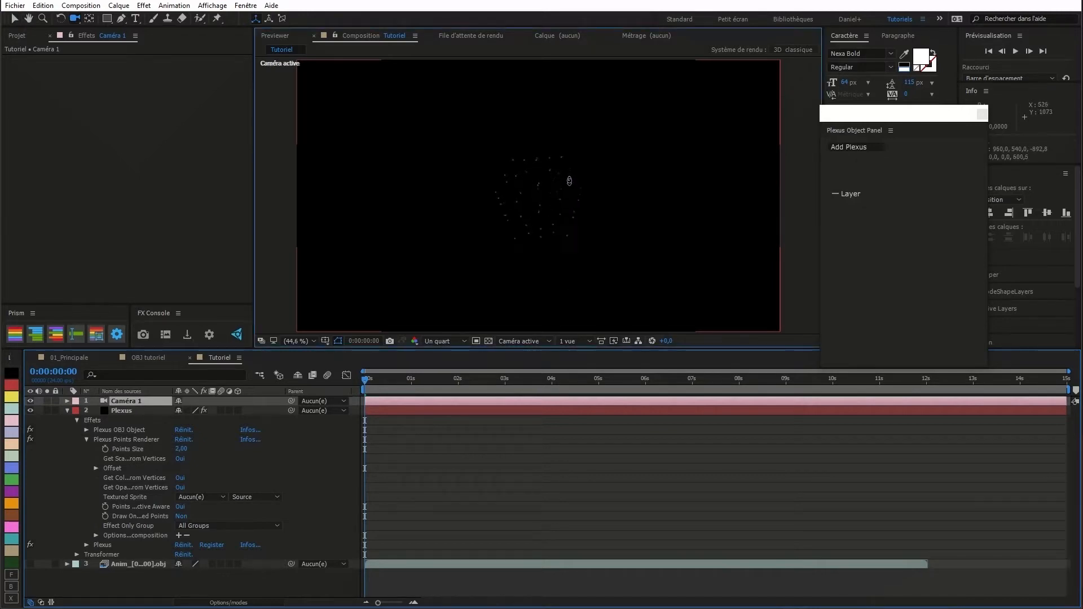
{"action": "left_click_drag", "start_coordinate": [578, 144], "coordinate": [580, 154]}
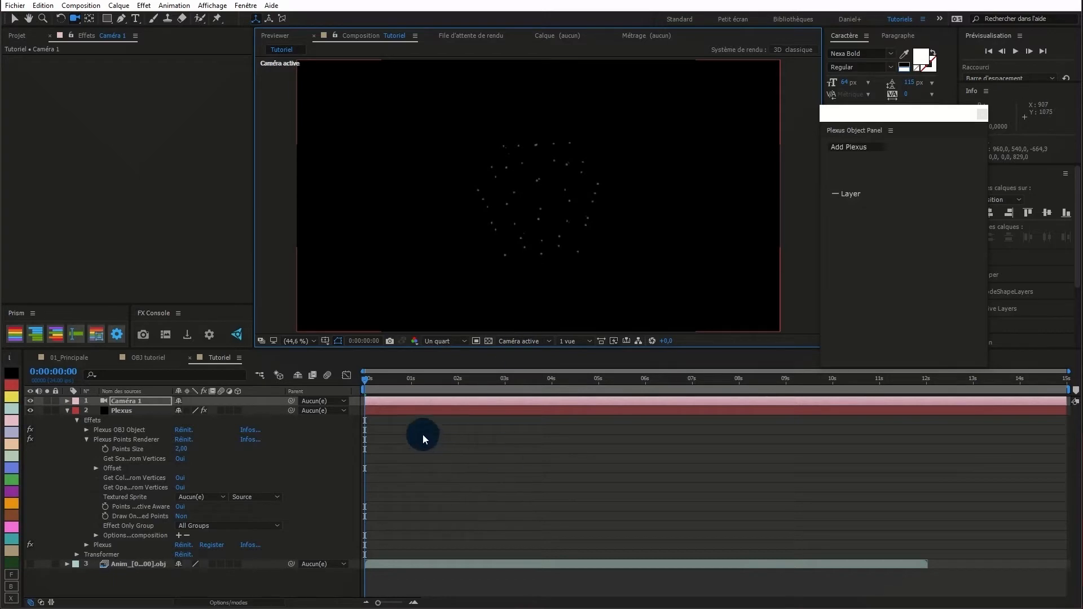
Scrub the point animation to 0:00:03:20 and set the composition preview resolution to Automatique.
{"action": "left_click_drag", "start_coordinate": [365, 383], "coordinate": [545, 399]}
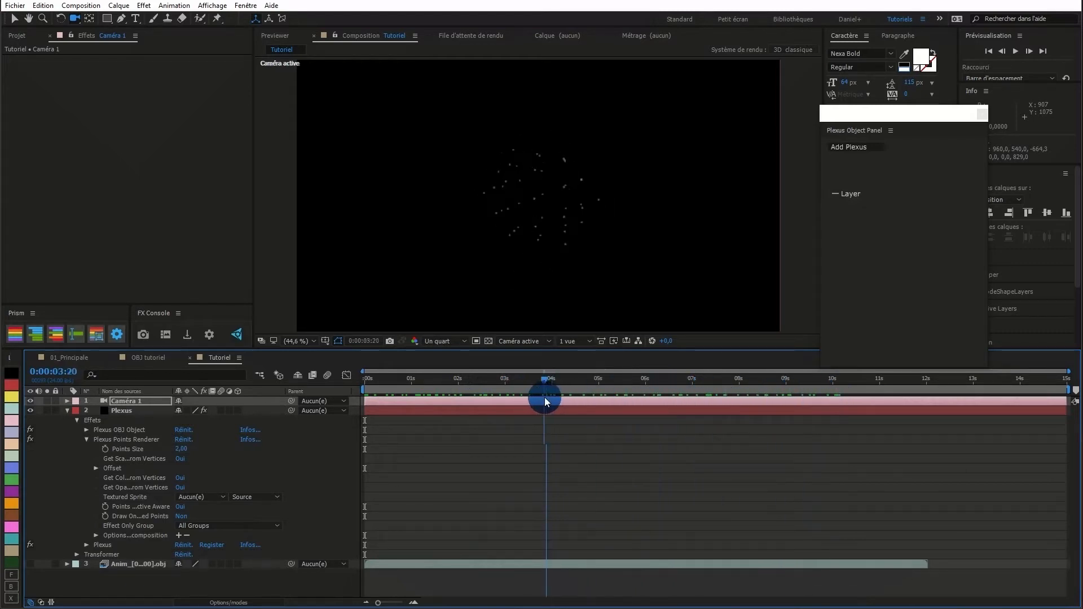
{"action": "left_click", "coordinate": [449, 341]}
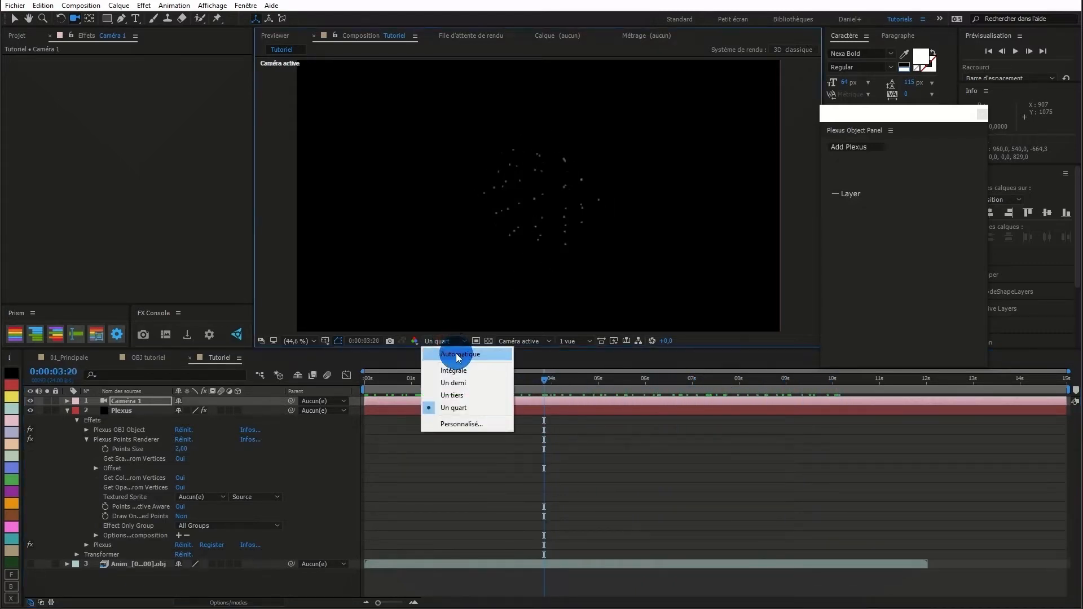
{"action": "left_click", "coordinate": [459, 355]}
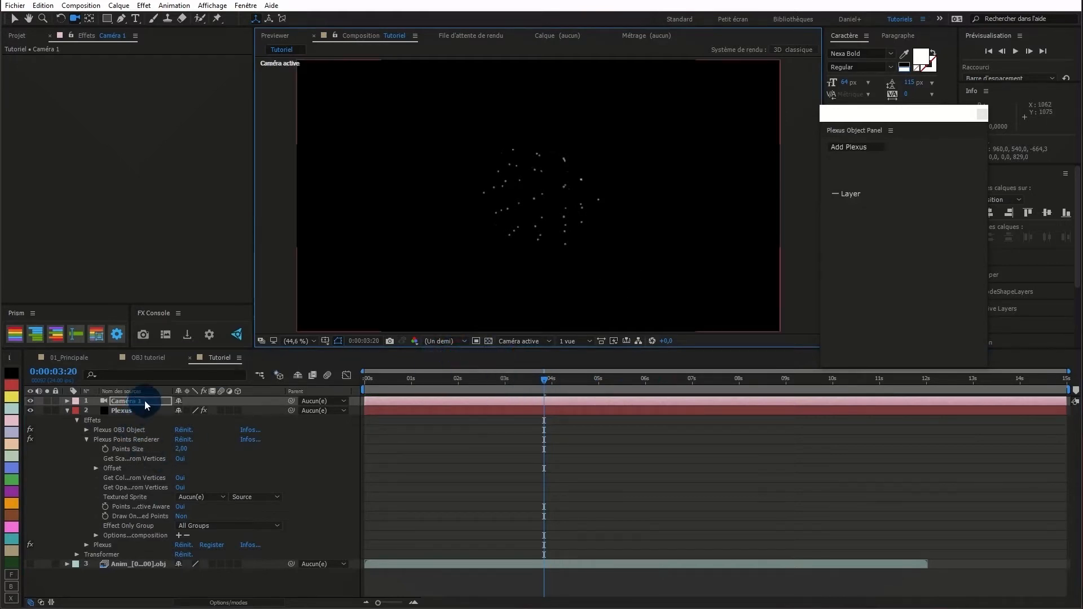
Collapse the Plexus layer's properties and Points Renderer settings, and add a Lines renderer to the Plexus effect.
{"action": "left_click", "coordinate": [131, 413]}
{"action": "key", "text": "u"}
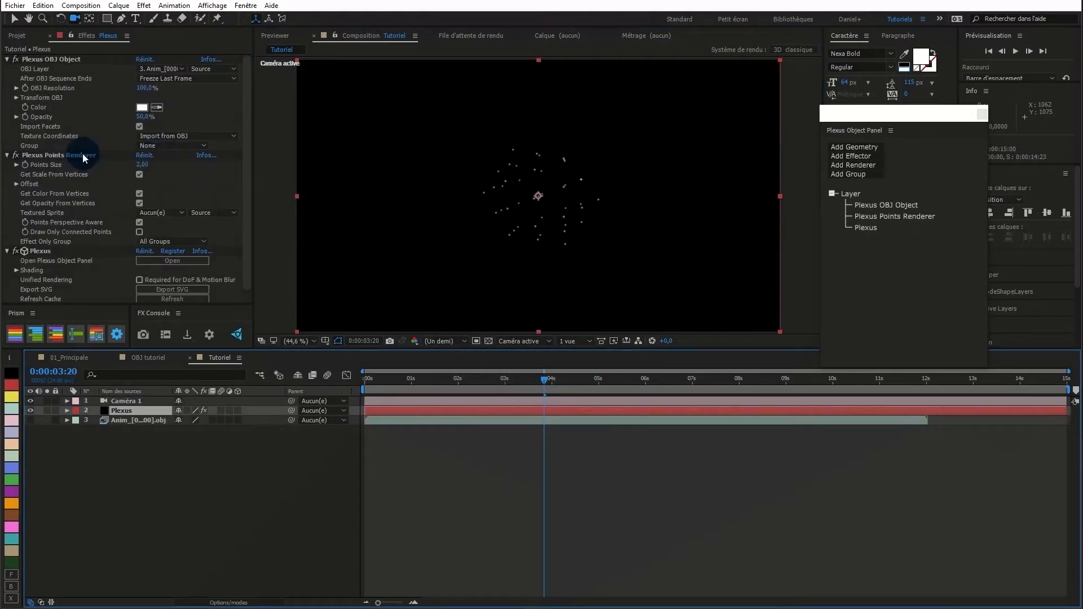
{"action": "left_click", "coordinate": [82, 154]}
{"action": "left_click", "coordinate": [8, 156]}
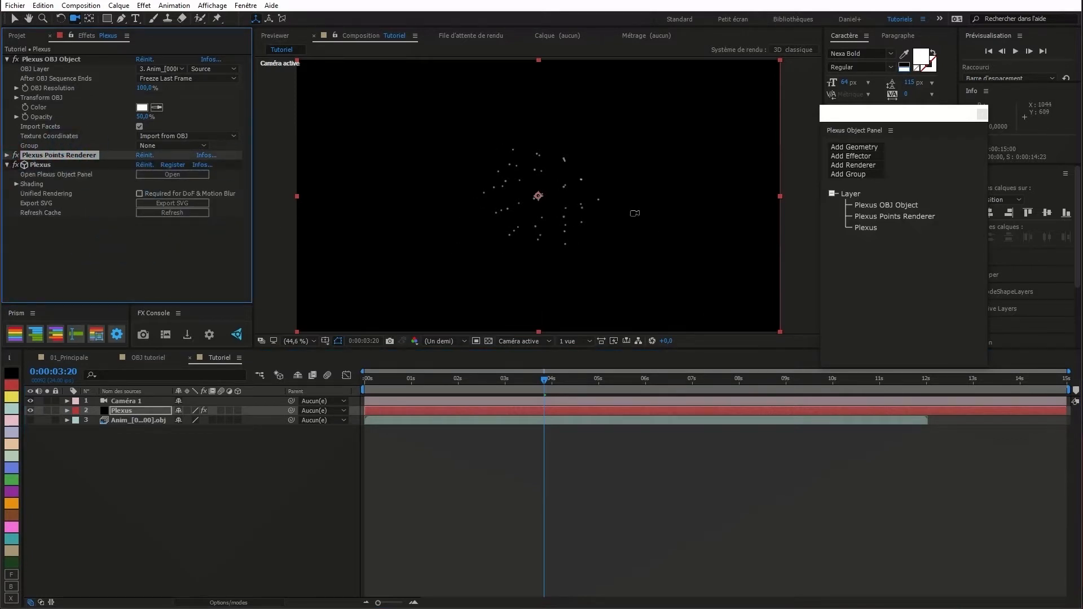
{"action": "left_click", "coordinate": [871, 166]}
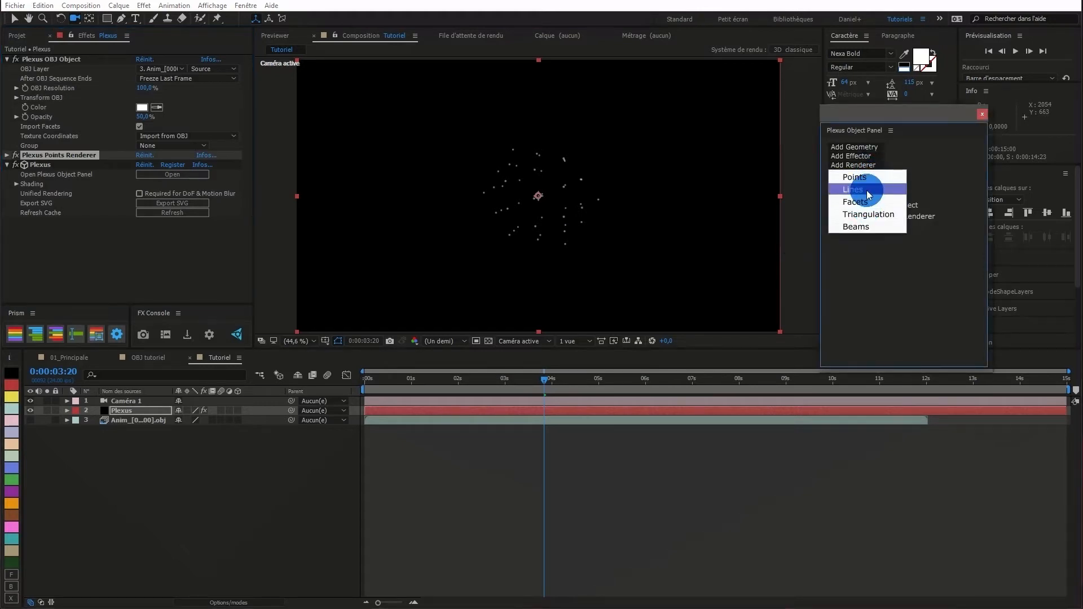
{"action": "left_click", "coordinate": [868, 193]}
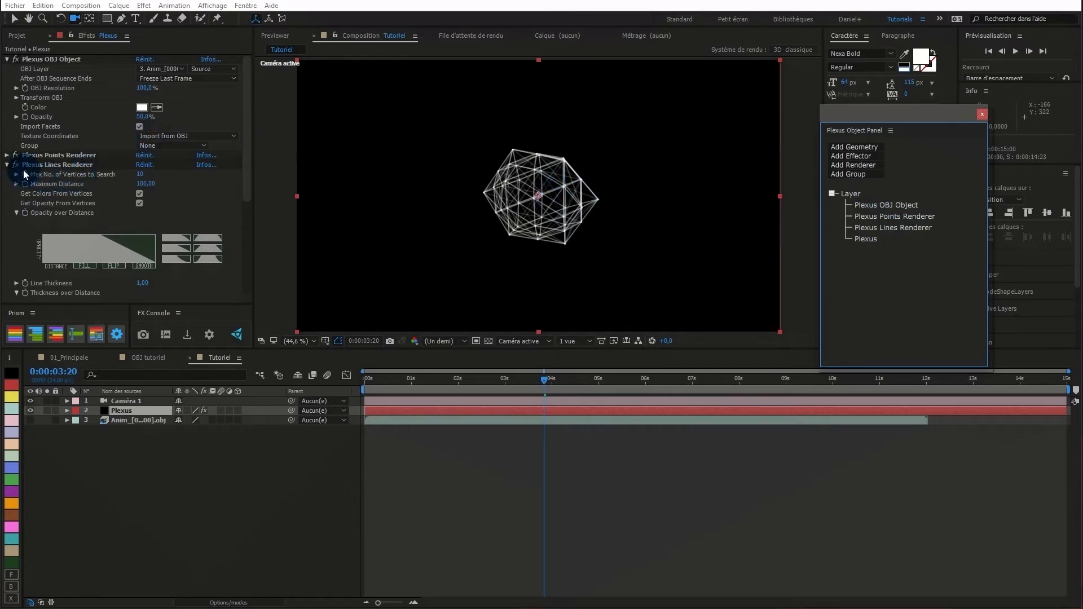
Try a Max No. of Vertices to Search of 12 in the Plexus Lines Renderer, and restore it to 10.
{"action": "left_click", "coordinate": [7, 60]}
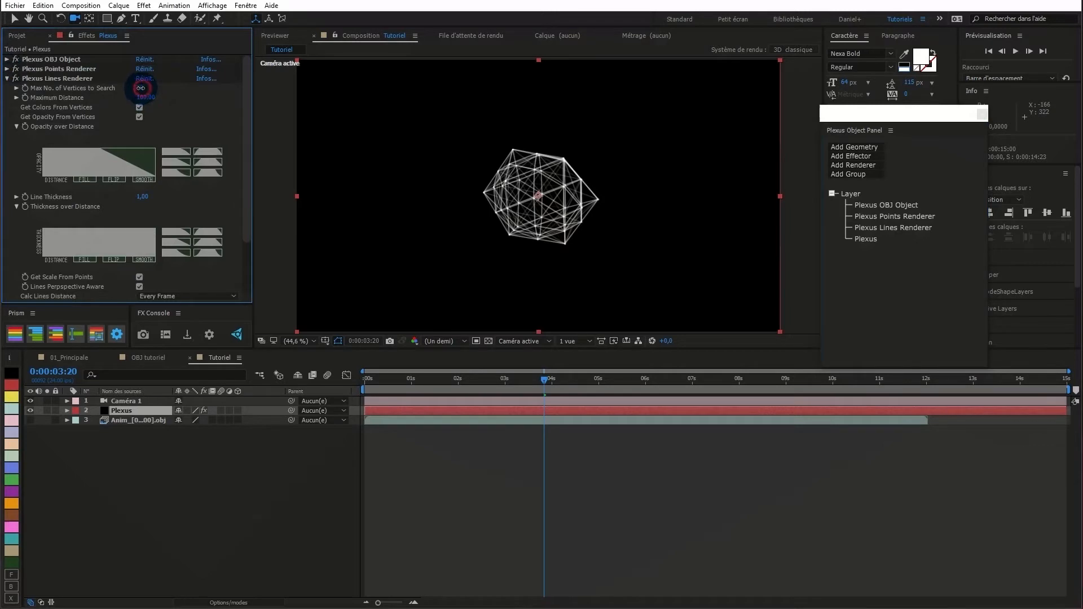
{"action": "left_click_drag", "start_coordinate": [141, 88], "coordinate": [143, 88]}
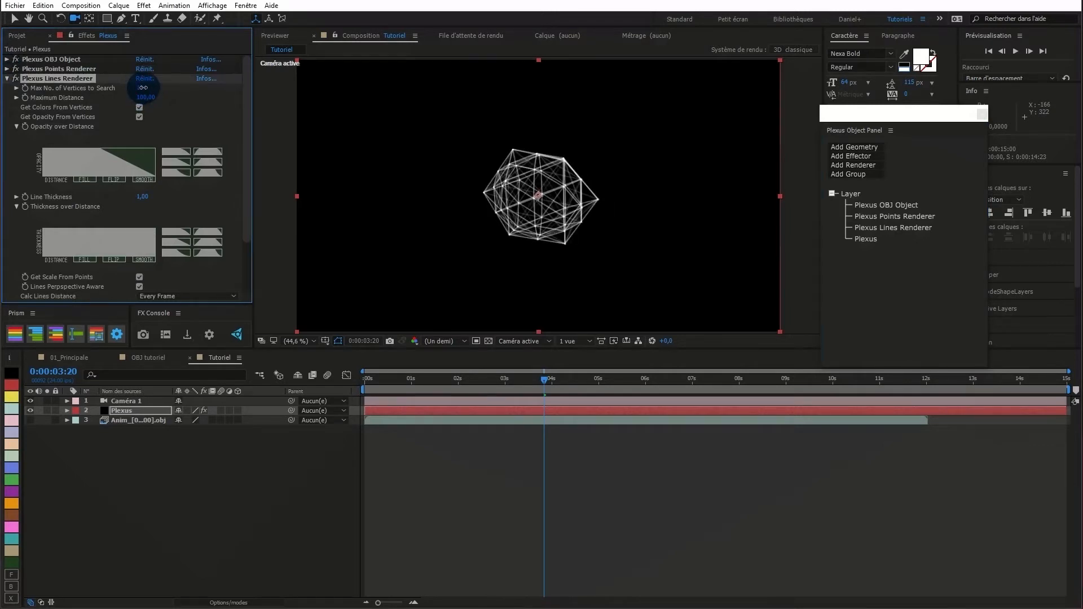
{"action": "left_click", "coordinate": [141, 91]}
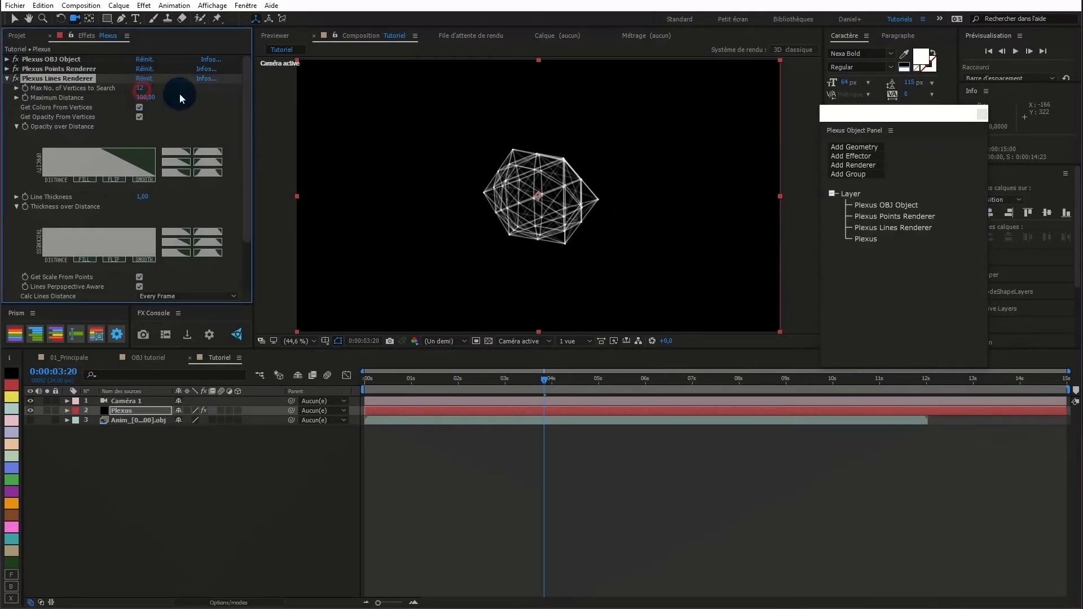
{"action": "type", "text": "10"}
{"action": "left_click", "coordinate": [178, 111]}
Set the Plexus Lines Renderer's Maximum Distance to 80, checking the connections by scrubbing the timeline to 0:00:10:09.
{"action": "mouse_move", "coordinate": [150, 101]}
{"action": "left_mouse_down"}
{"action": "mouse_move", "coordinate": [117, 98]}
{"action": "mouse_move", "coordinate": [144, 98]}
{"action": "left_mouse_up"}
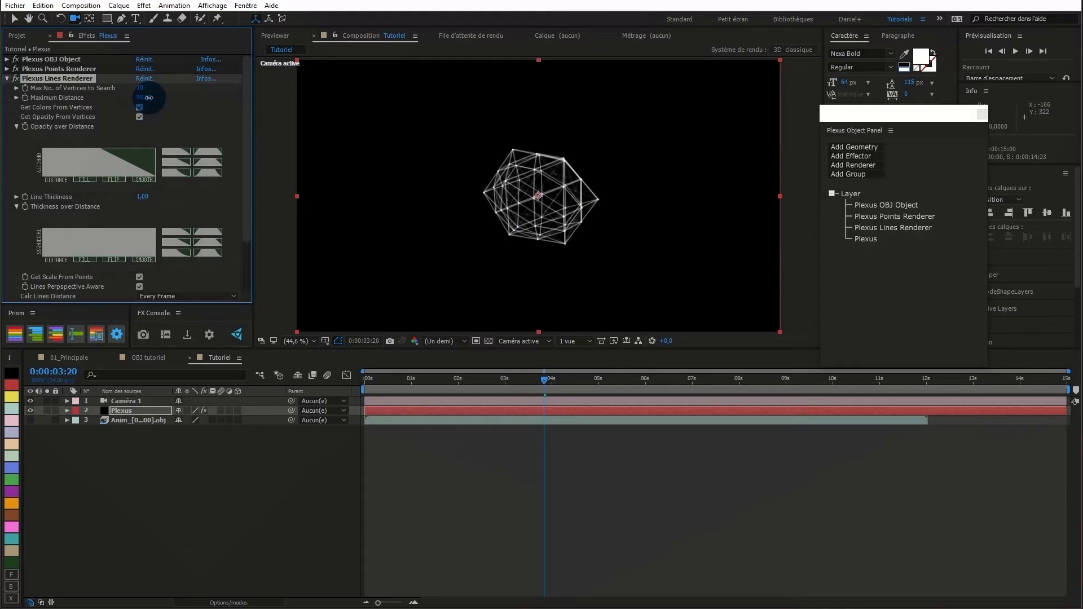
{"action": "left_click", "coordinate": [503, 414]}
{"action": "left_click_drag", "start_coordinate": [368, 381], "coordinate": [851, 388]}
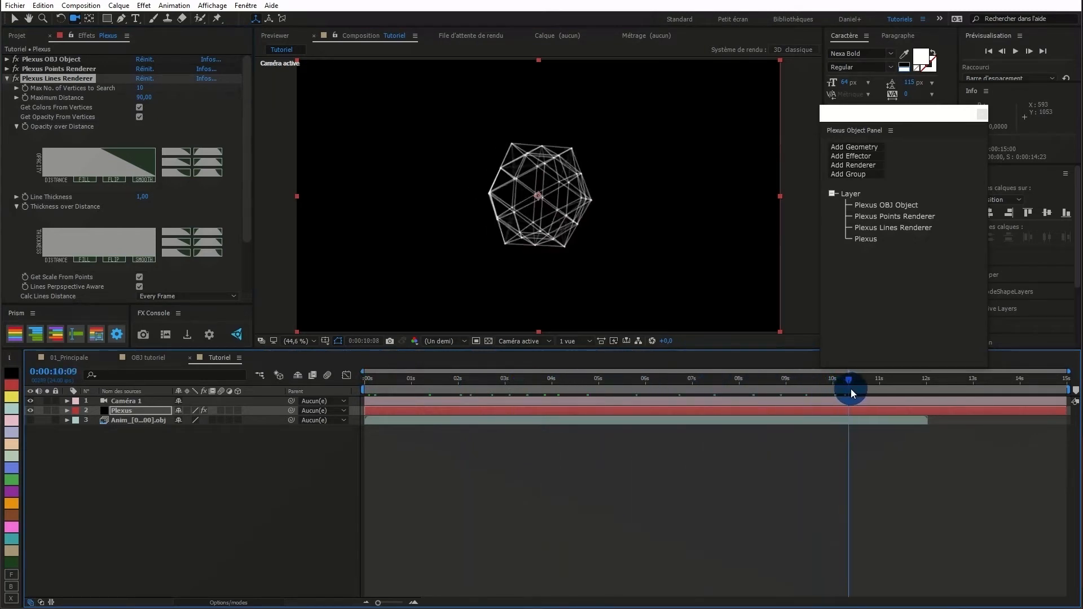
{"action": "left_click", "coordinate": [144, 98]}
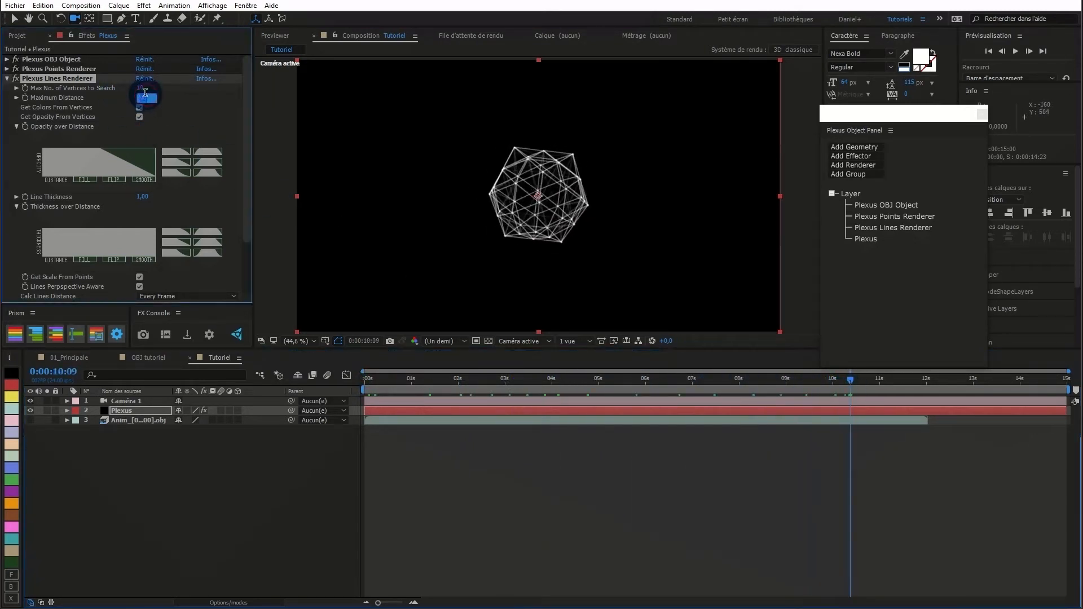
{"action": "type", "text": "80"}
{"action": "key", "text": "Return"}
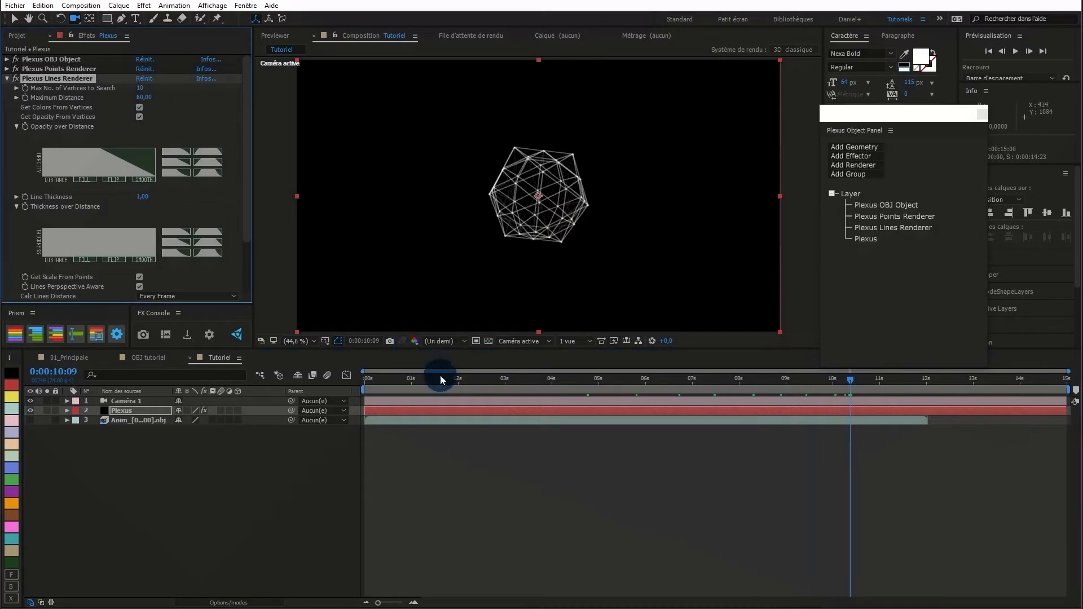
Return to the start of the timeline and preview the line animation up to 0:00:01:15.
{"action": "left_click_drag", "start_coordinate": [429, 383], "coordinate": [341, 393]}
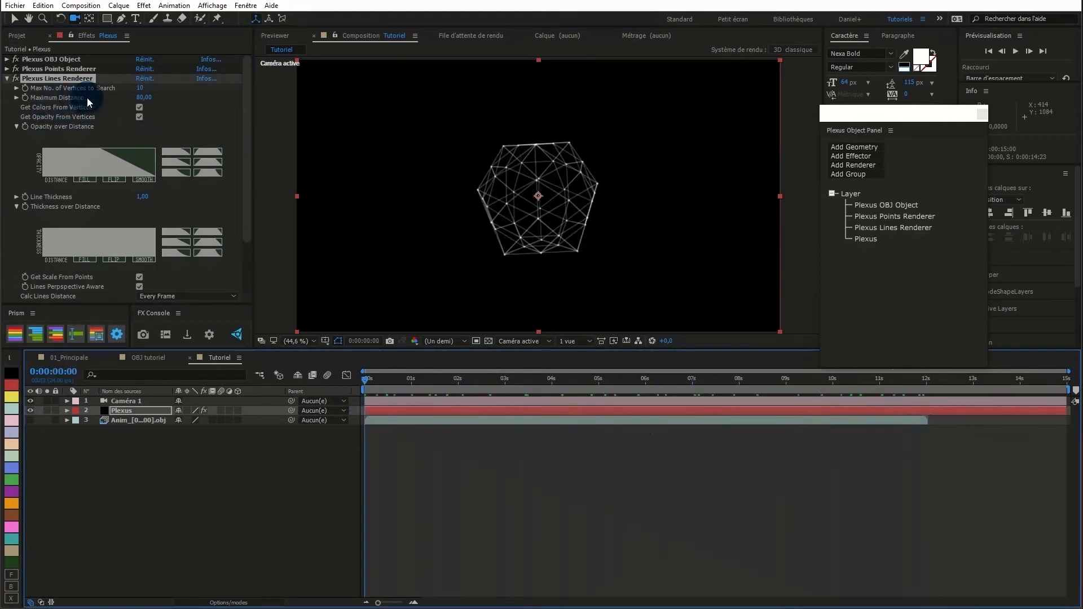
{"action": "key", "text": "space"}
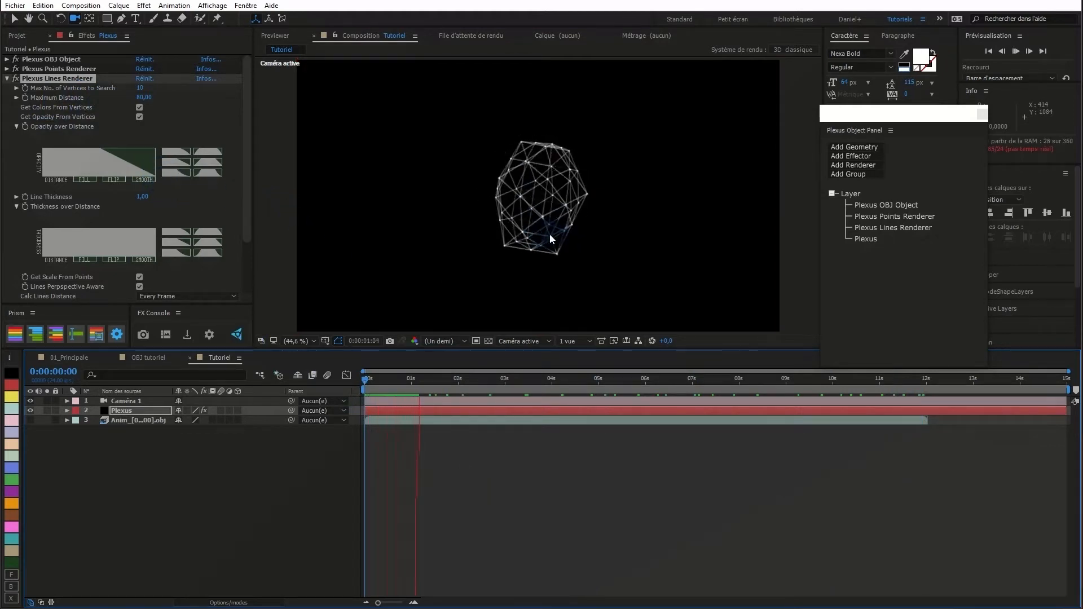
{"action": "key", "text": "space"}
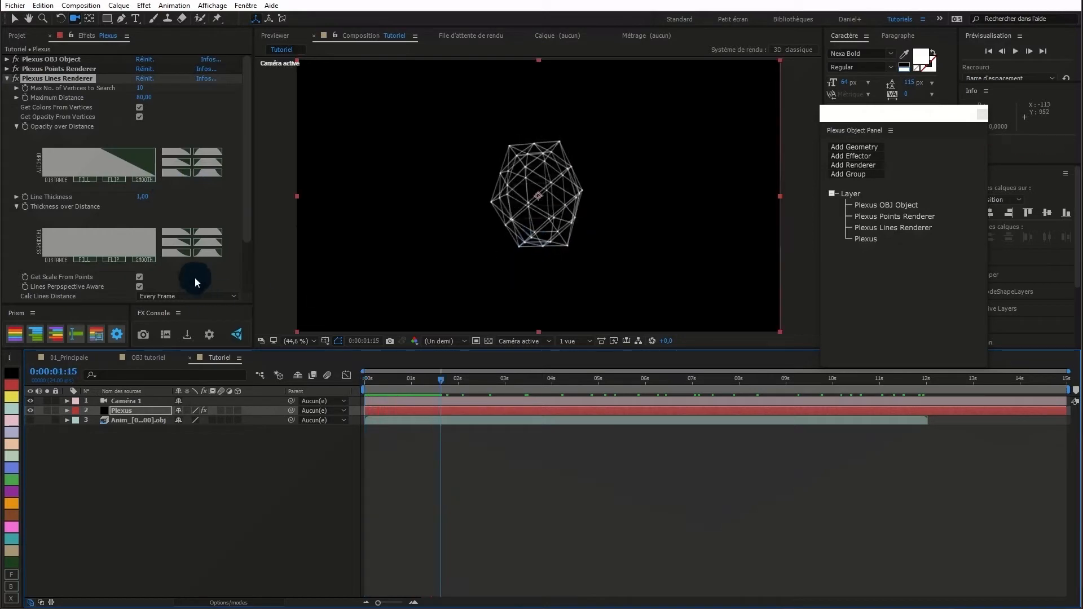
Set the Lines Renderer's Calc Lines Distance to Over Time Interval and scrub back to the start to check the lines.
{"action": "scroll", "coordinate": [180, 278], "scroll_direction": "down", "scroll_amount": 2}
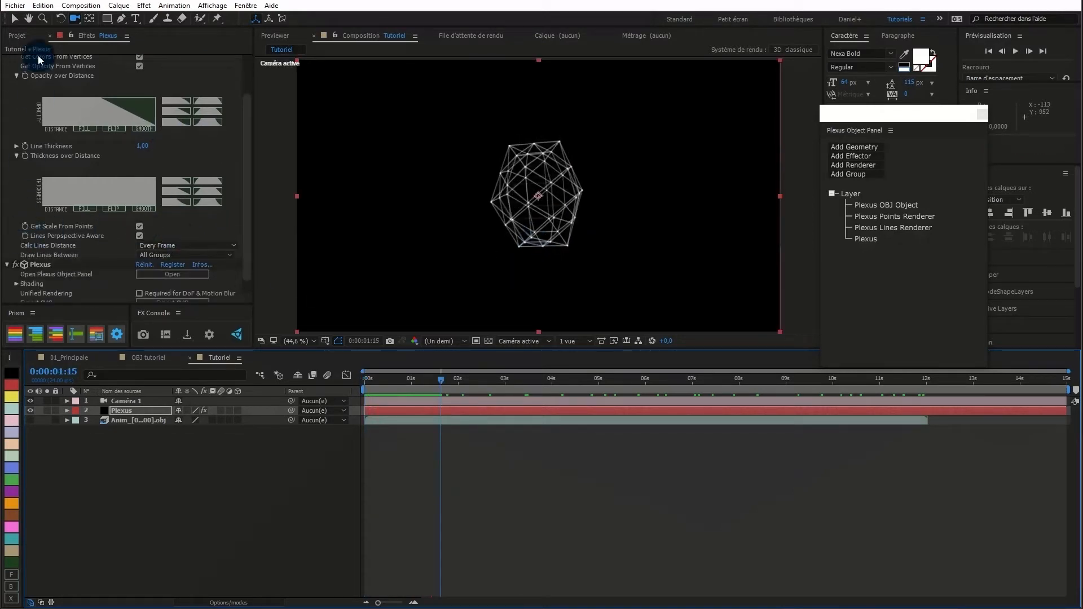
{"action": "scroll", "coordinate": [93, 115], "scroll_direction": "up", "scroll_amount": 2}
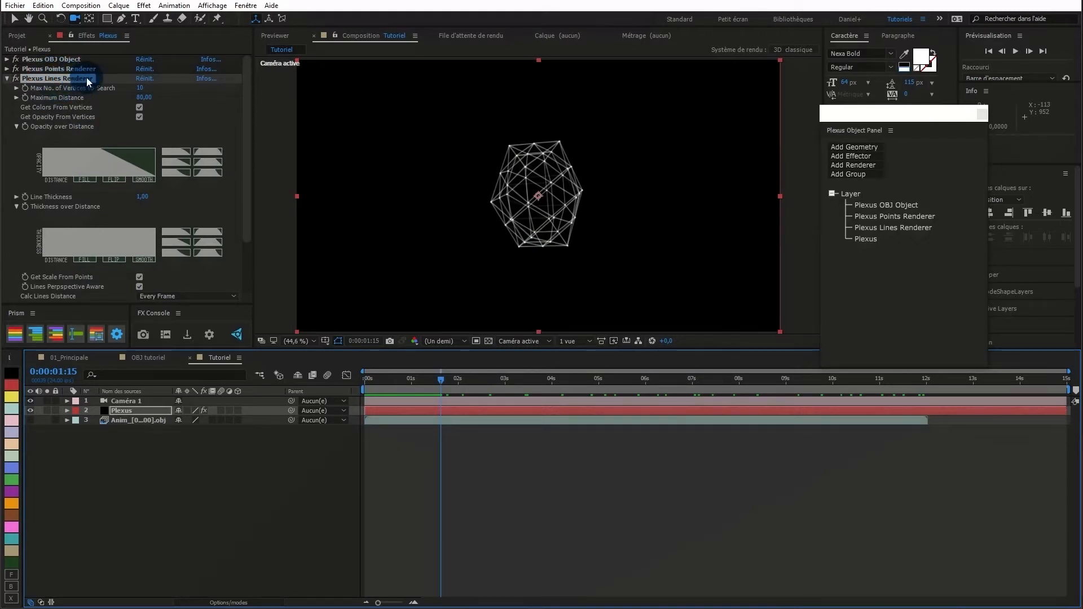
{"action": "scroll", "coordinate": [178, 218], "scroll_direction": "down", "scroll_amount": 1}
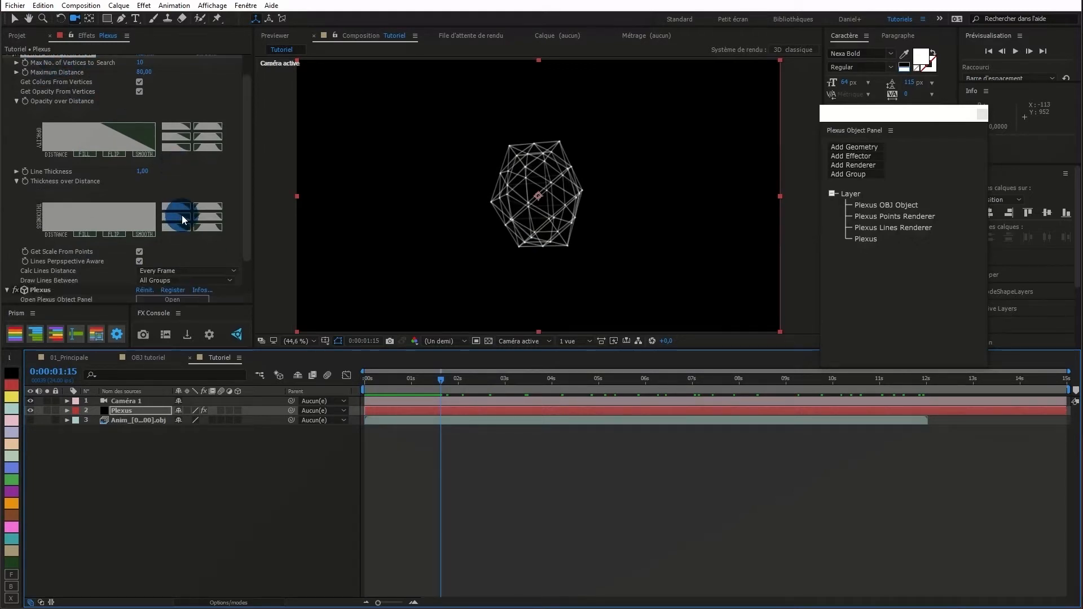
{"action": "left_click", "coordinate": [176, 271]}
{"action": "left_click", "coordinate": [179, 307]}
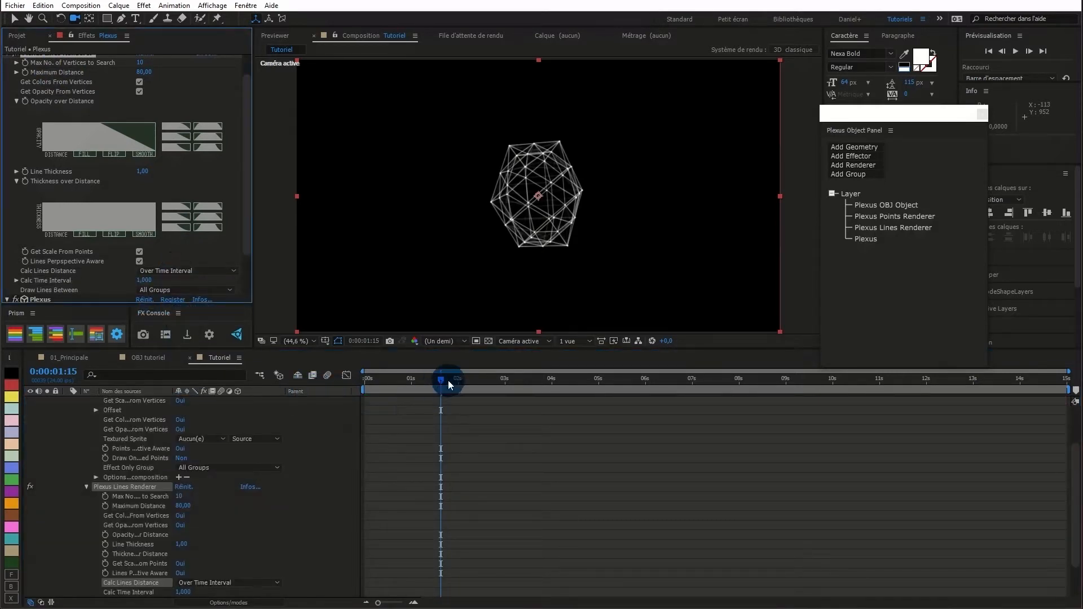
{"action": "left_click_drag", "start_coordinate": [448, 380], "coordinate": [324, 381]}
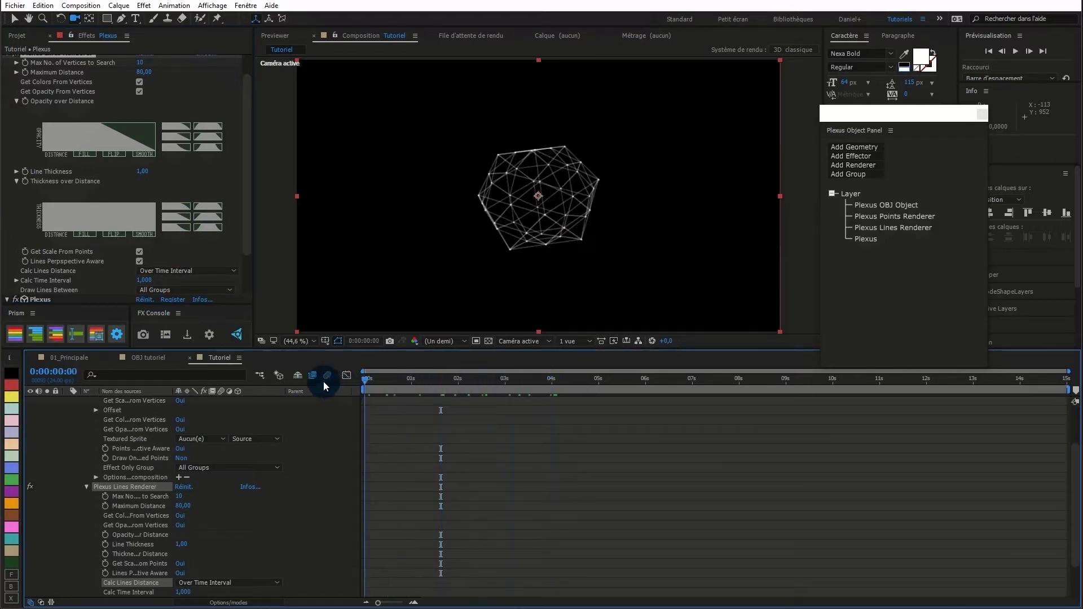
Set the Plexus Lines Renderer's Line Thickness to 0.5 and collapse its settings.
{"action": "left_click", "coordinate": [141, 172]}
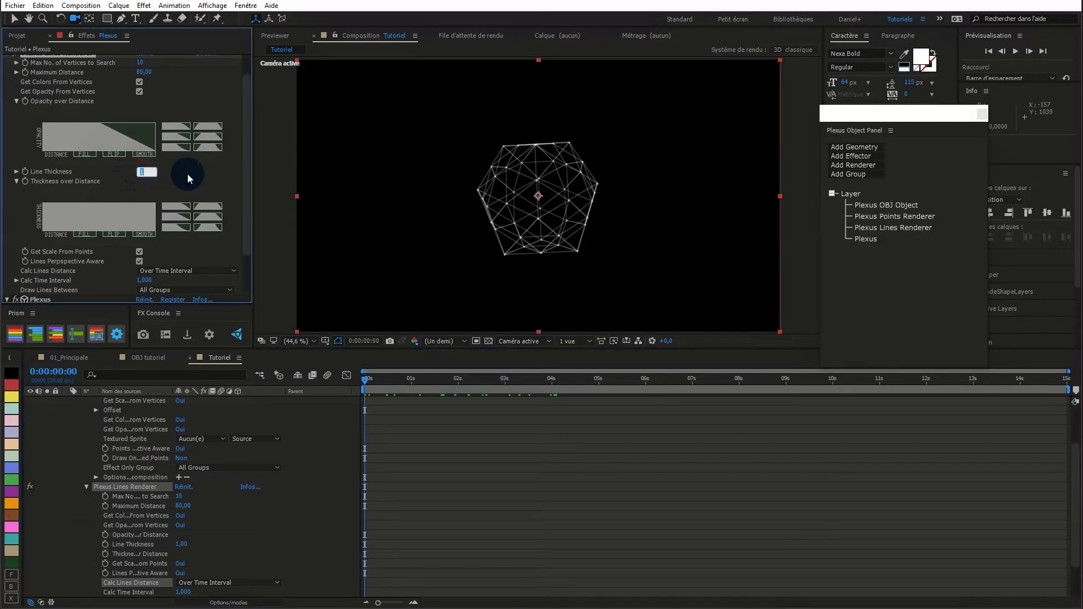
{"action": "type", "text": ".5"}
{"action": "key", "text": "Return"}
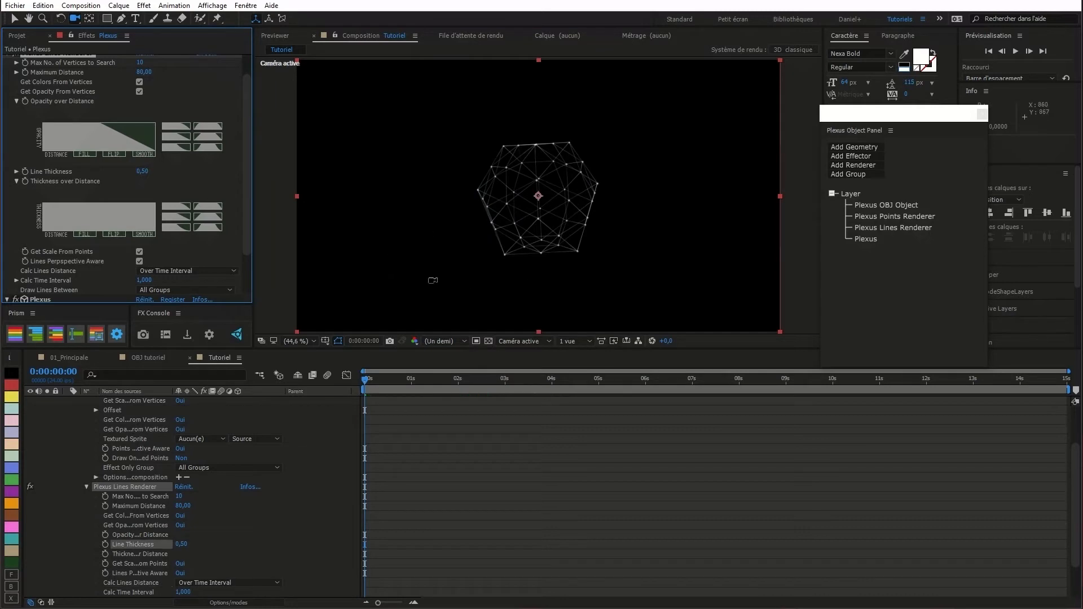
{"action": "scroll", "coordinate": [88, 119], "scroll_direction": "up", "scroll_amount": 2}
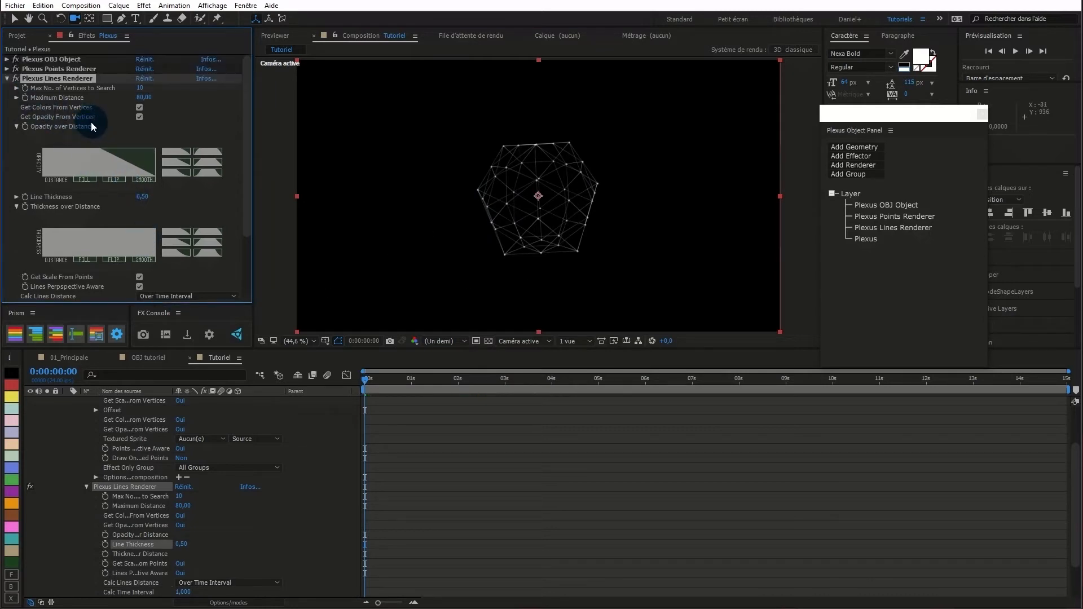
{"action": "left_click", "coordinate": [7, 78]}
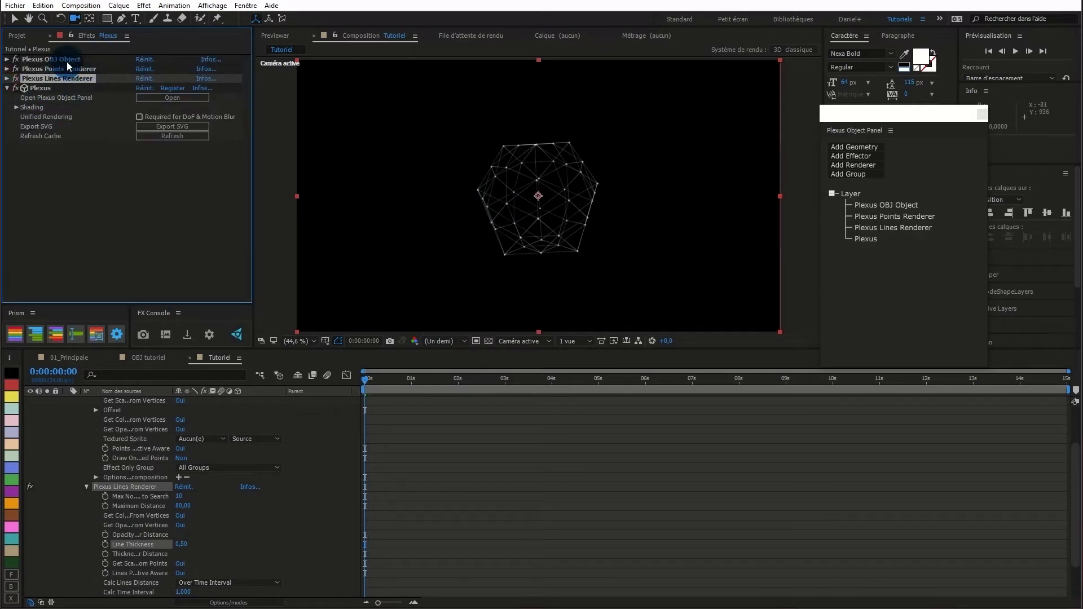
{"action": "left_click", "coordinate": [123, 208]}
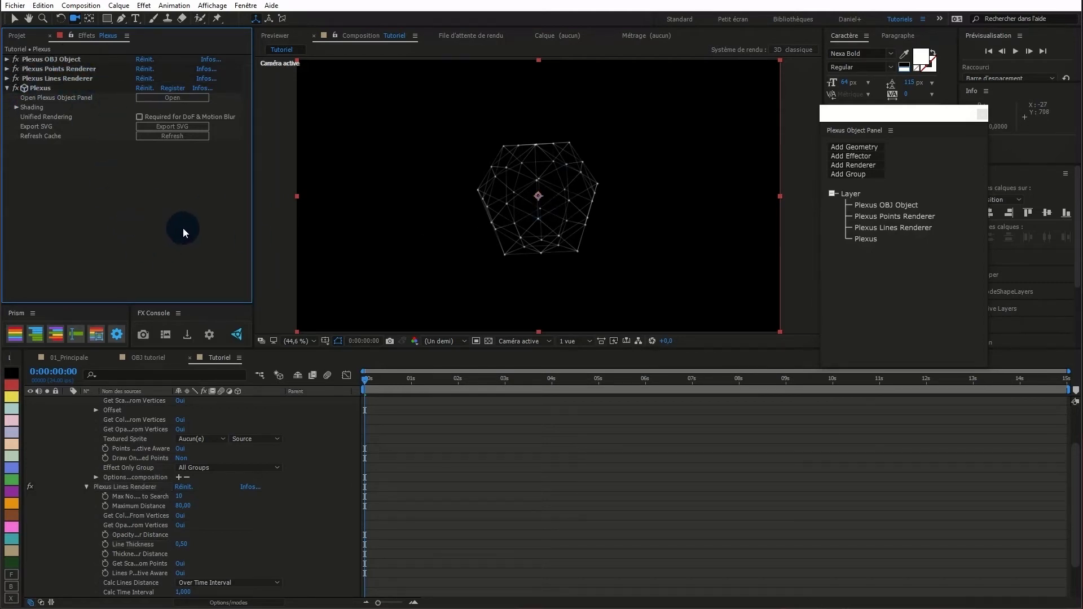
Add a Color Map effector to the Plexus layer and collapse its settings.
{"action": "left_click", "coordinate": [872, 165]}
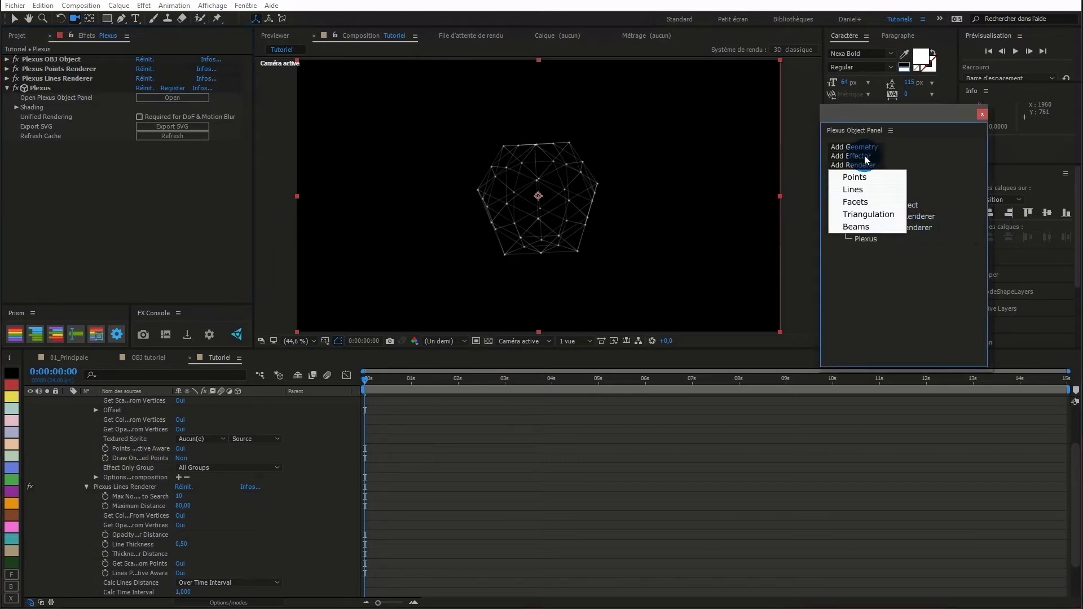
{"action": "left_click", "coordinate": [865, 158]}
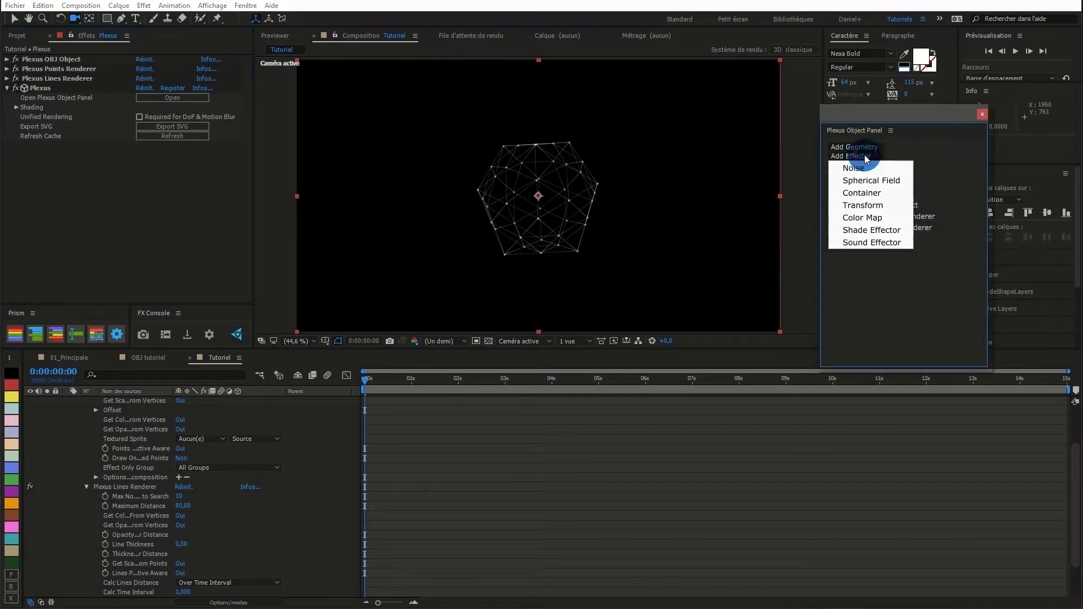
{"action": "left_click", "coordinate": [872, 217]}
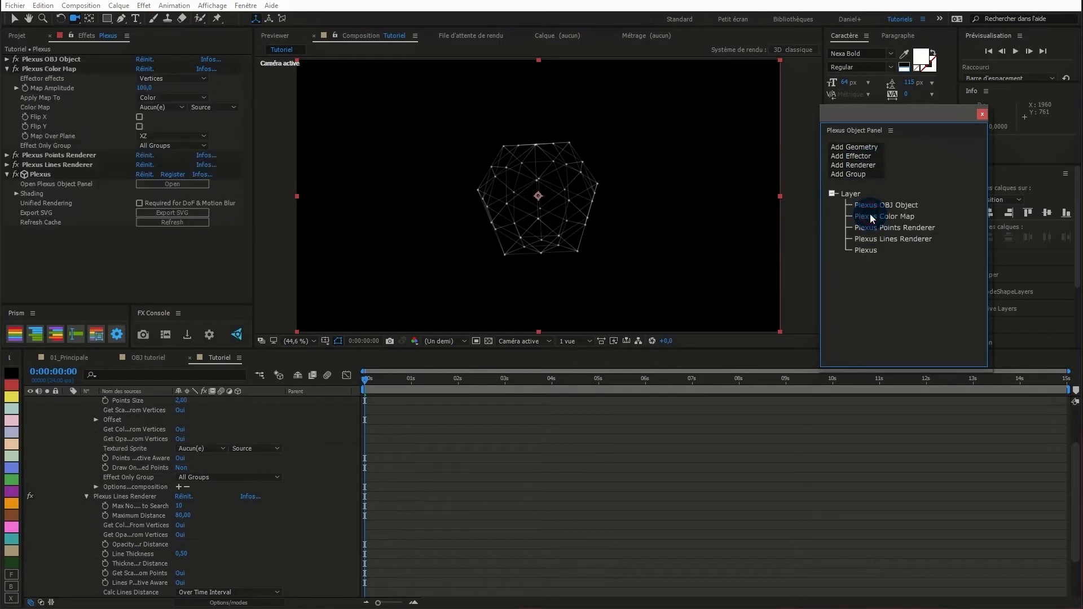
{"action": "left_click", "coordinate": [7, 69]}
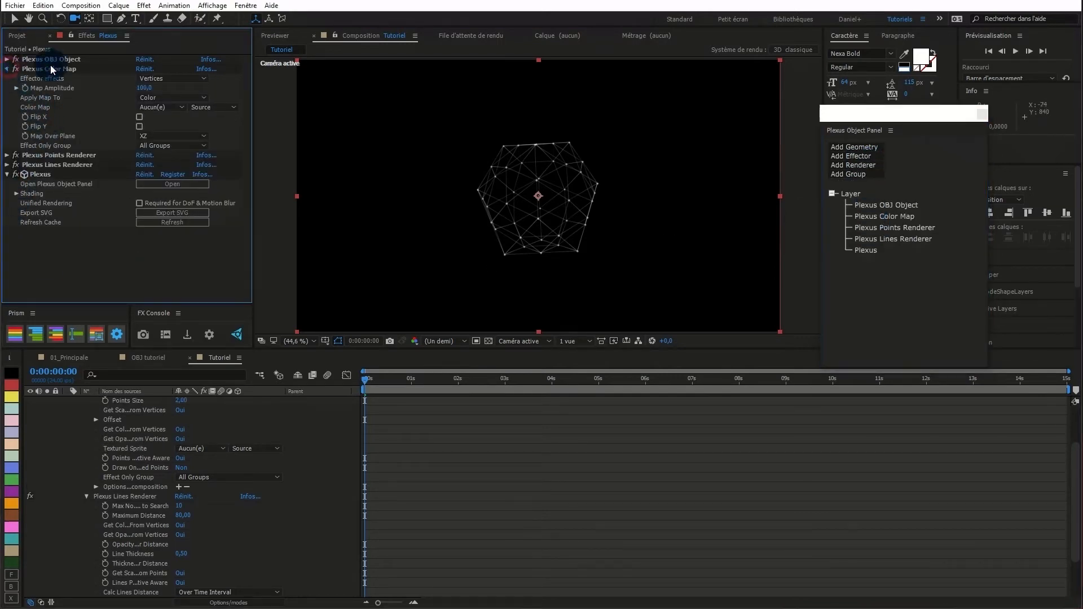
Create a new solid layer named Dégradé at the composition's size.
{"action": "scroll", "coordinate": [304, 461], "scroll_direction": "up", "scroll_amount": 3}
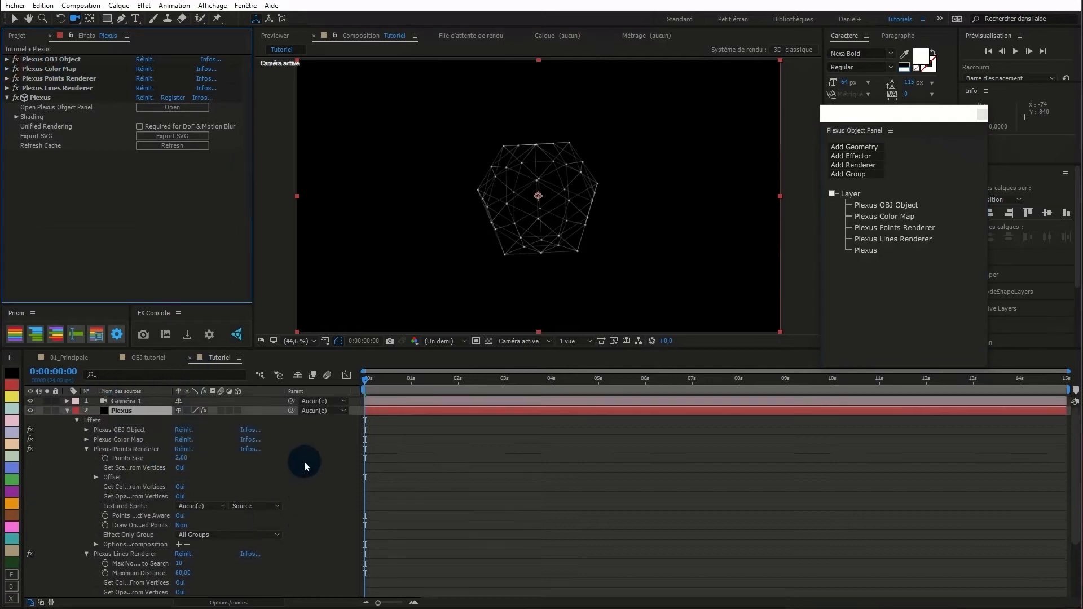
{"action": "left_click", "coordinate": [65, 410]}
{"action": "left_click", "coordinate": [248, 449]}
{"action": "right_click", "coordinate": [248, 450]}
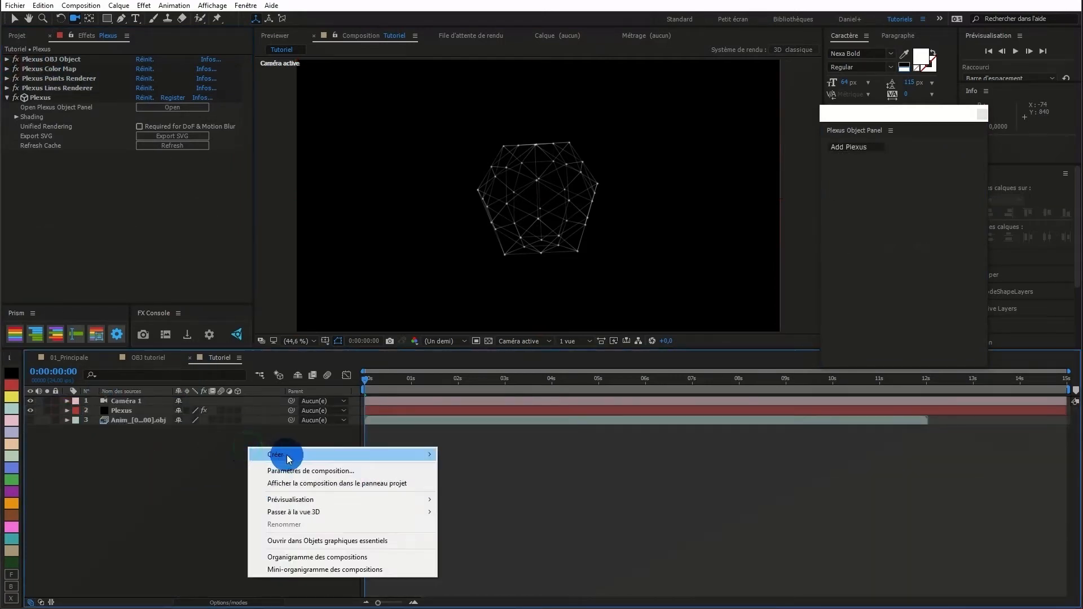
{"action": "mouse_move", "coordinate": [257, 454]}
{"action": "left_click", "coordinate": [172, 490]}
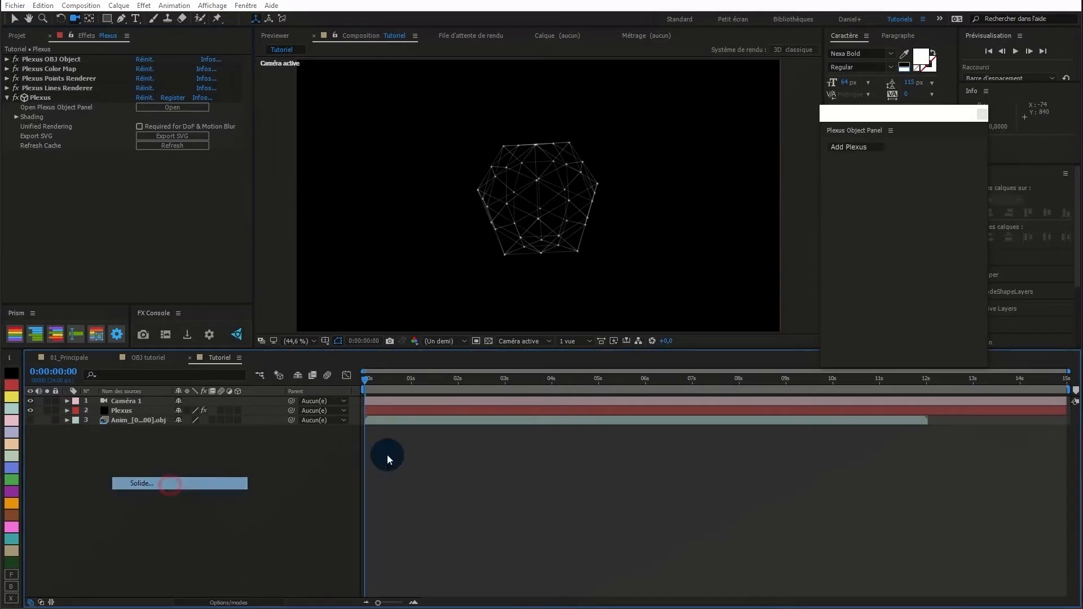
{"action": "left_click", "coordinate": [506, 347]}
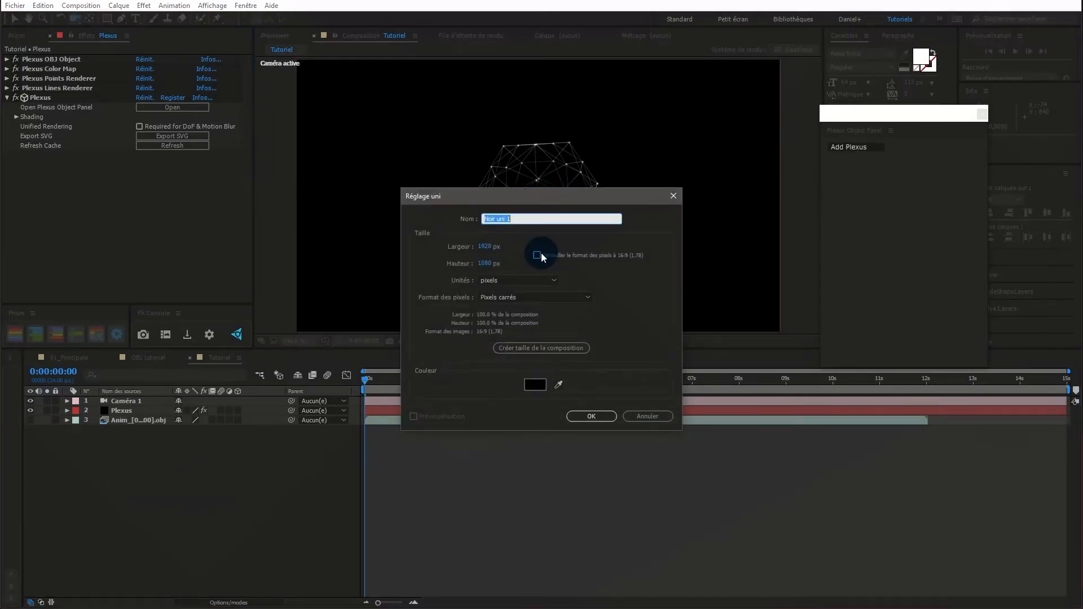
{"action": "type", "text": "Dégradé"}
{"action": "left_click", "coordinate": [565, 352]}
{"action": "left_click", "coordinate": [586, 416]}
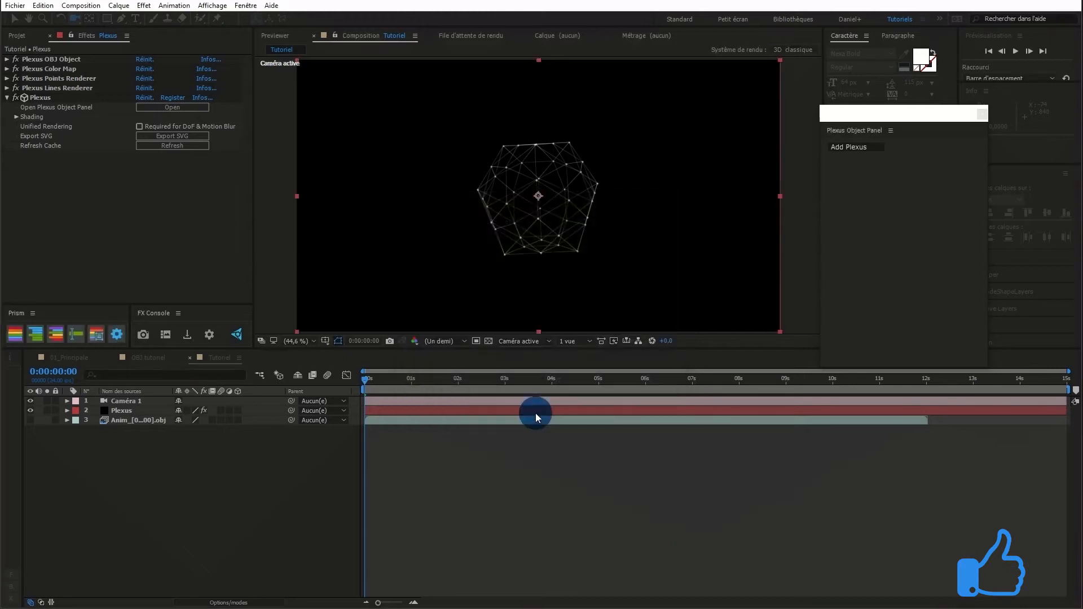
Apply the Gamme des dégradés effect from the Génération category to the Dégradé solid.
{"action": "right_click", "coordinate": [135, 124]}
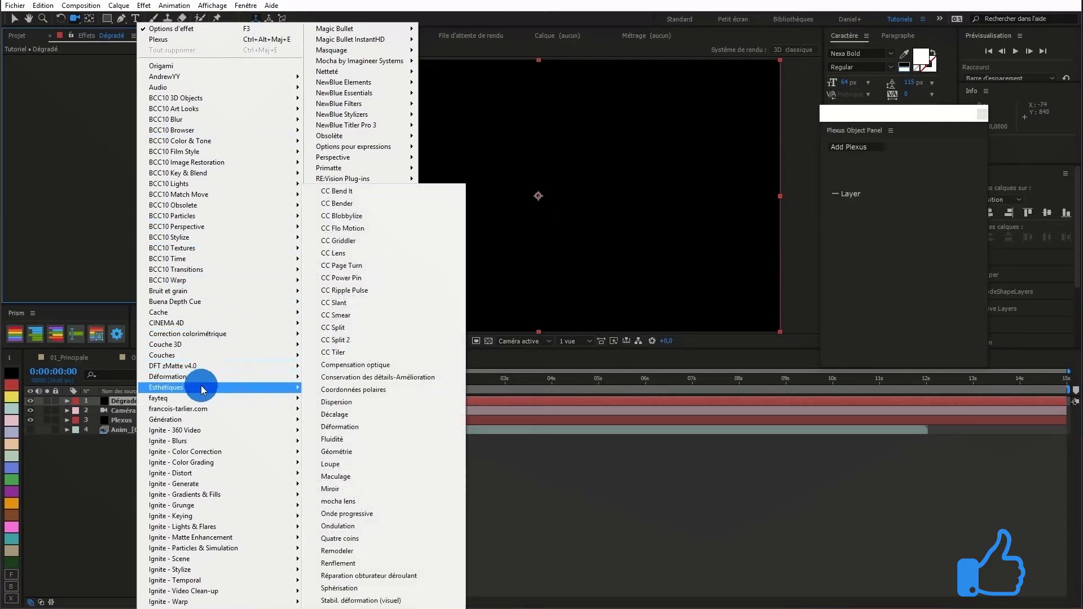
{"action": "mouse_move", "coordinate": [203, 388]}
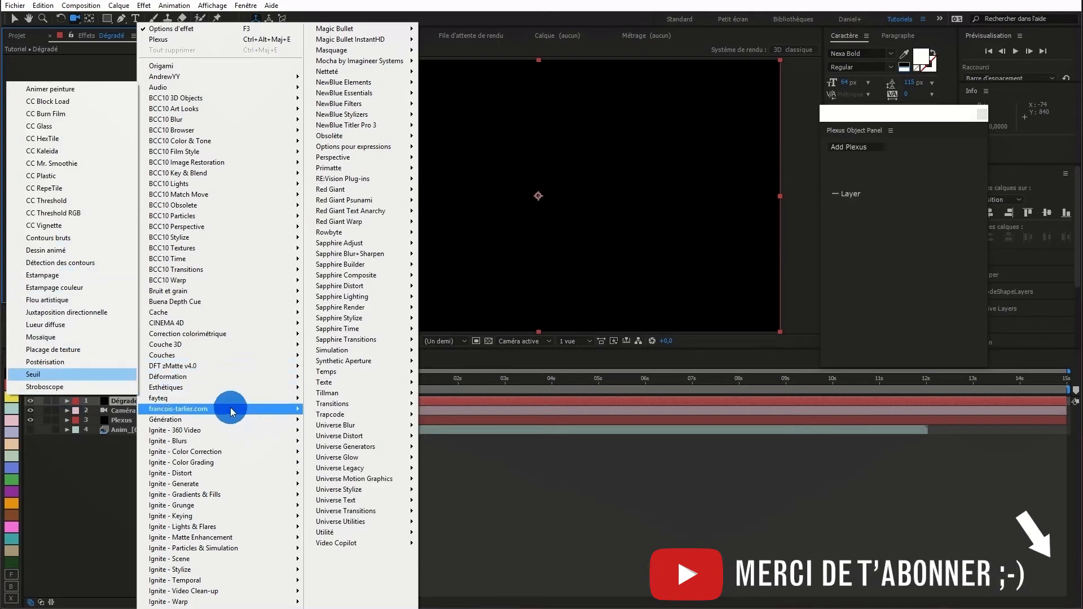
{"action": "mouse_move", "coordinate": [207, 419]}
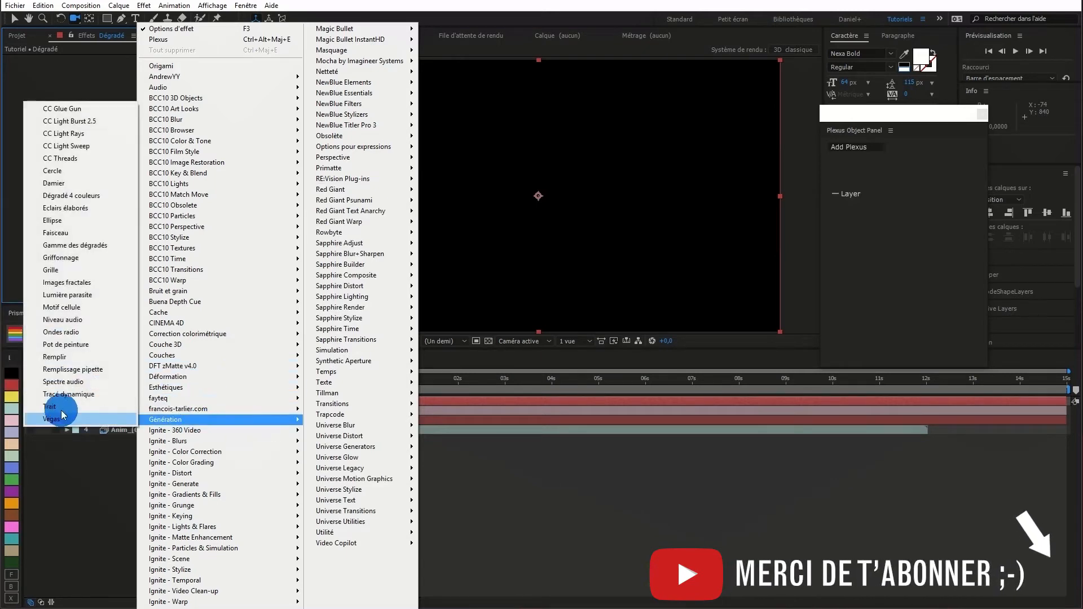
{"action": "left_click", "coordinate": [70, 247]}
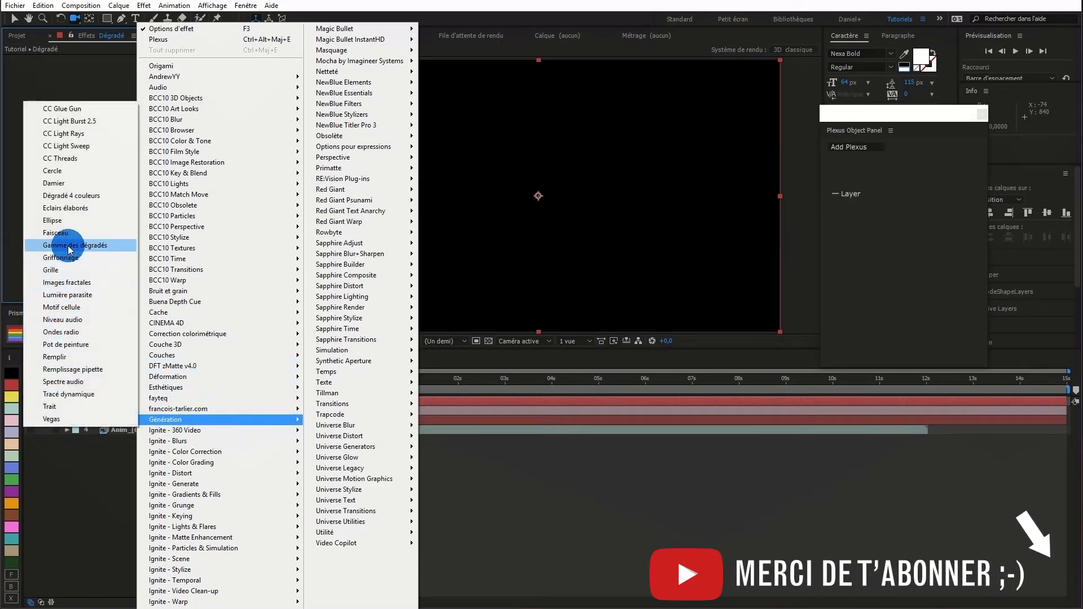
{"action": "left_click", "coordinate": [517, 216]}
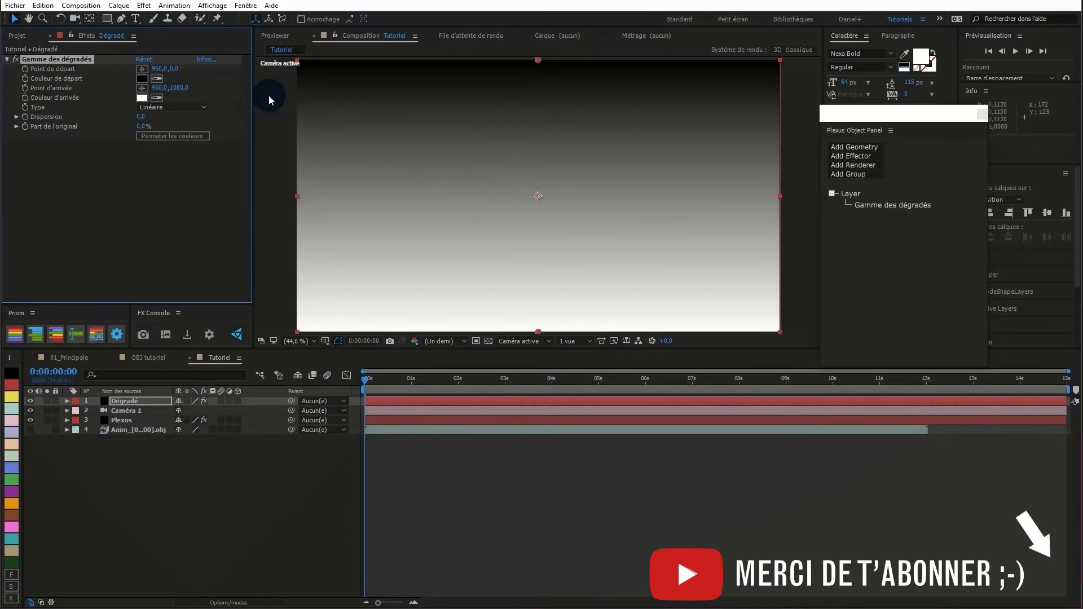
Set the gradient's start colour to a saturated blue and its end colour to a bright green.
{"action": "left_click", "coordinate": [142, 79]}
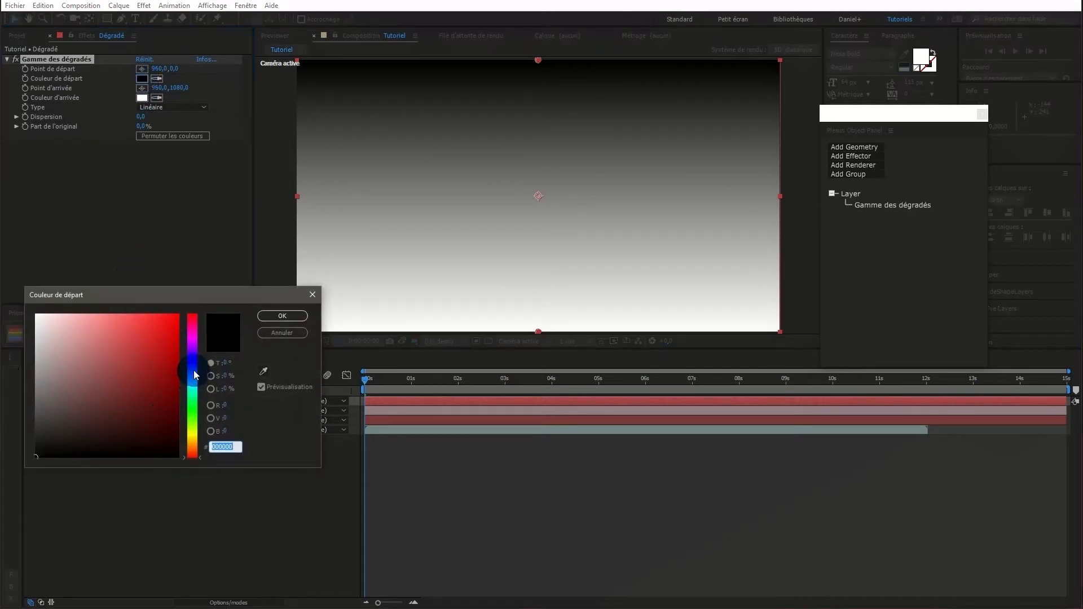
{"action": "left_click", "coordinate": [195, 371]}
{"action": "left_click", "coordinate": [178, 315]}
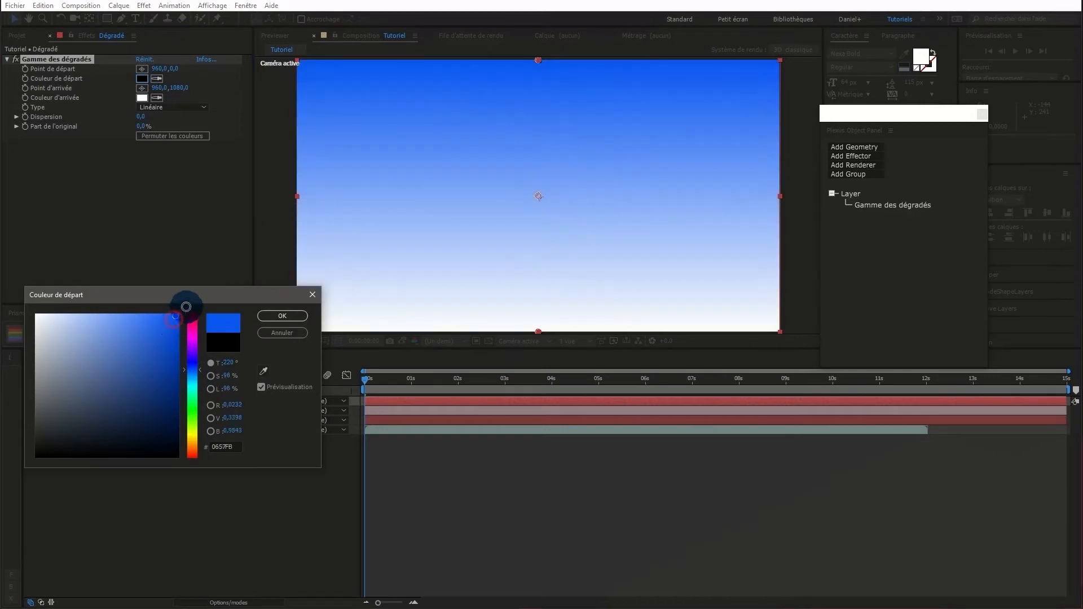
{"action": "left_click", "coordinate": [285, 315]}
{"action": "left_click", "coordinate": [143, 97]}
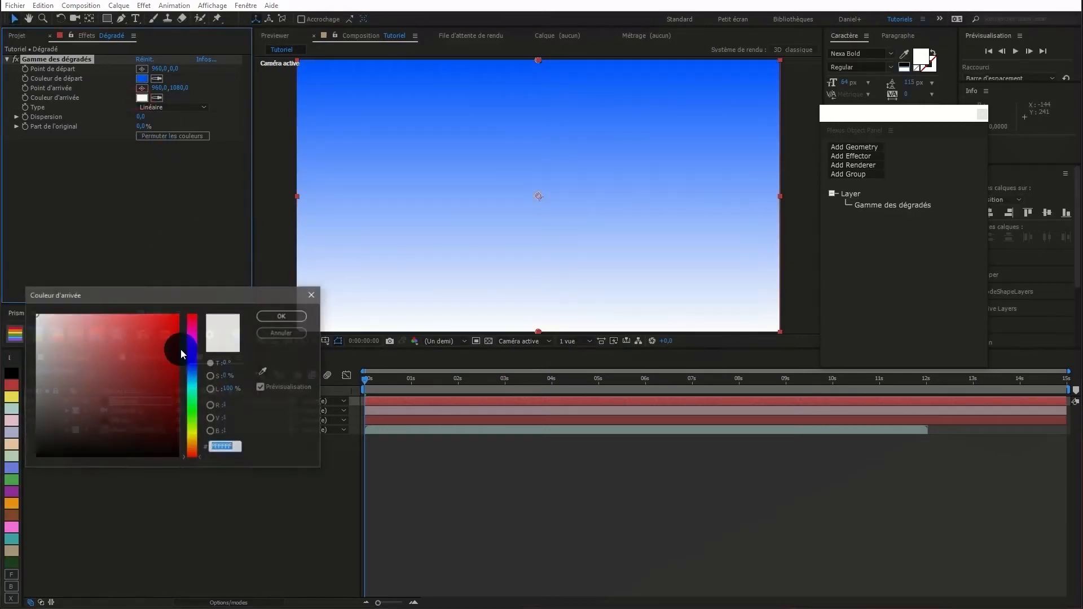
{"action": "left_click", "coordinate": [195, 406]}
{"action": "left_click_drag", "start_coordinate": [169, 374], "coordinate": [194, 295]}
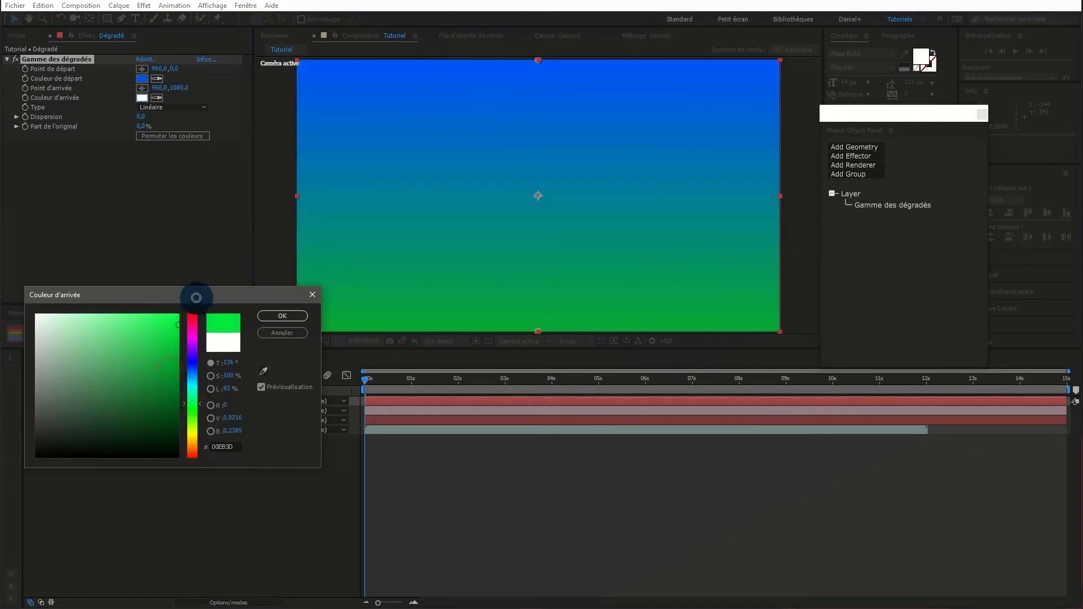
{"action": "left_click", "coordinate": [282, 316]}
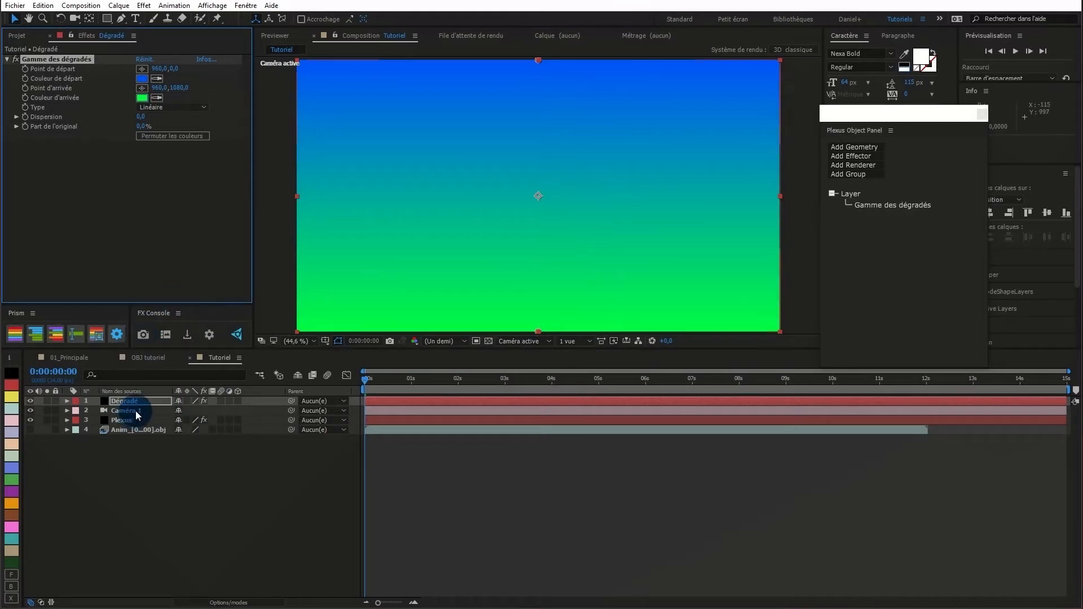
Precompose the Dégradé solid as Dégradé - Comp 1 with all attributes transferred, and place it hidden below the other layers.
{"action": "right_click", "coordinate": [138, 402]}
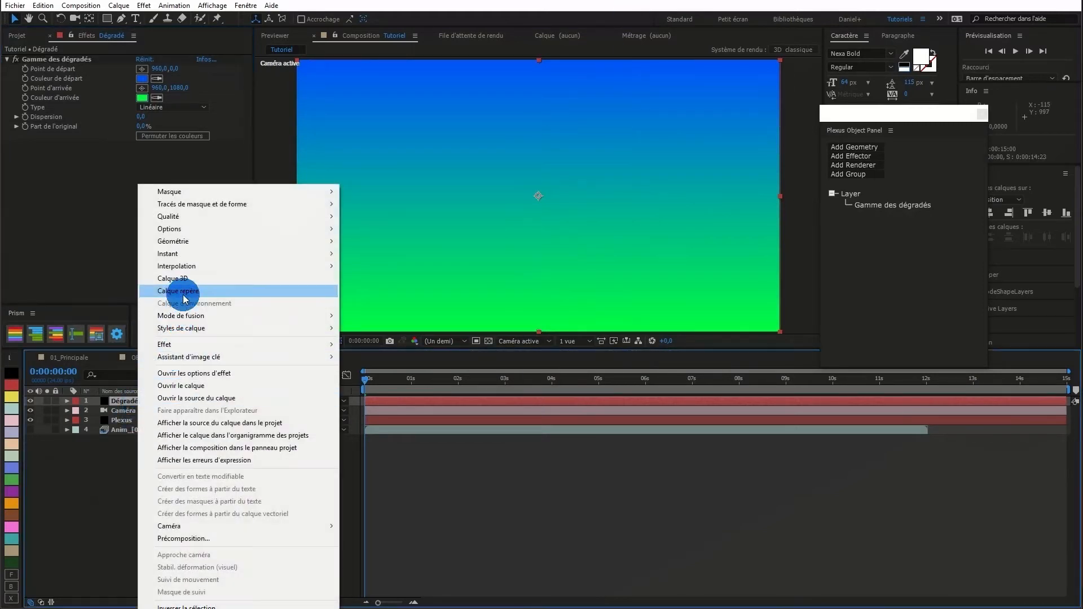
{"action": "left_click", "coordinate": [186, 540]}
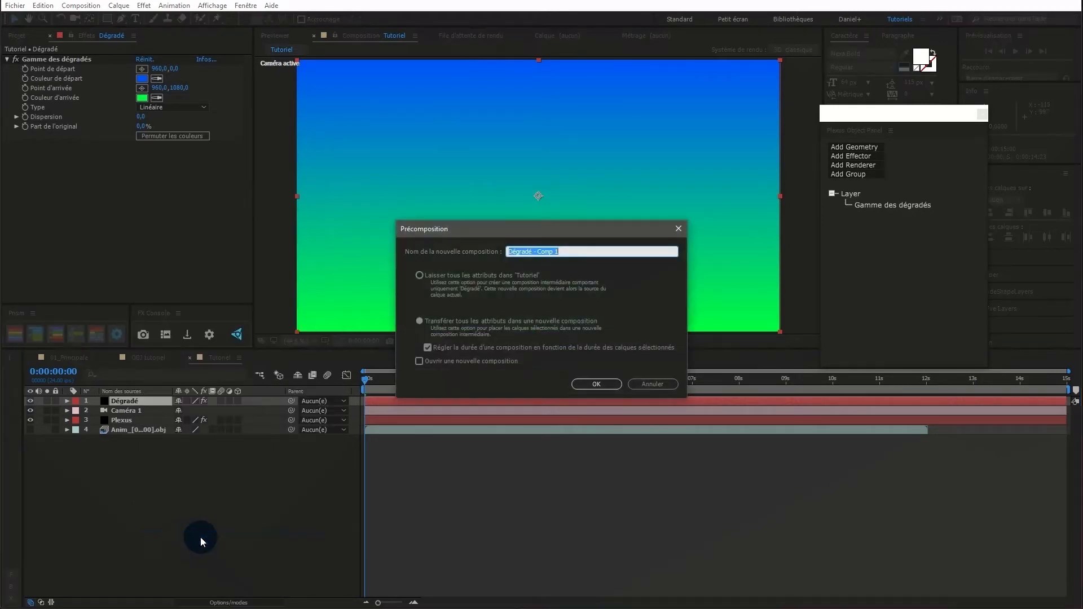
{"action": "left_click", "coordinate": [433, 322]}
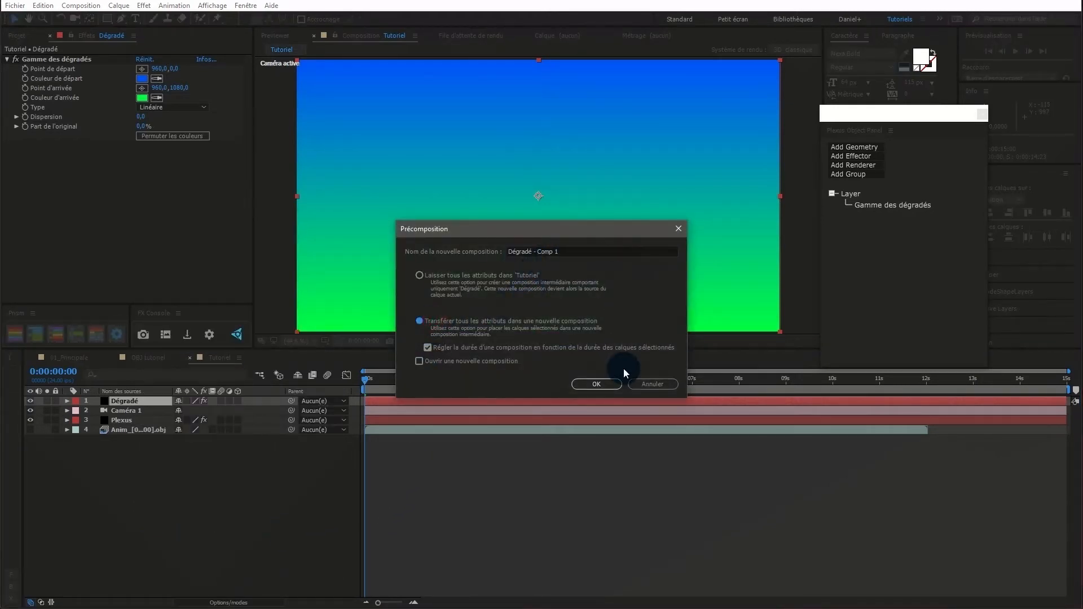
{"action": "left_click", "coordinate": [599, 384]}
{"action": "left_click_drag", "start_coordinate": [135, 402], "coordinate": [131, 435]}
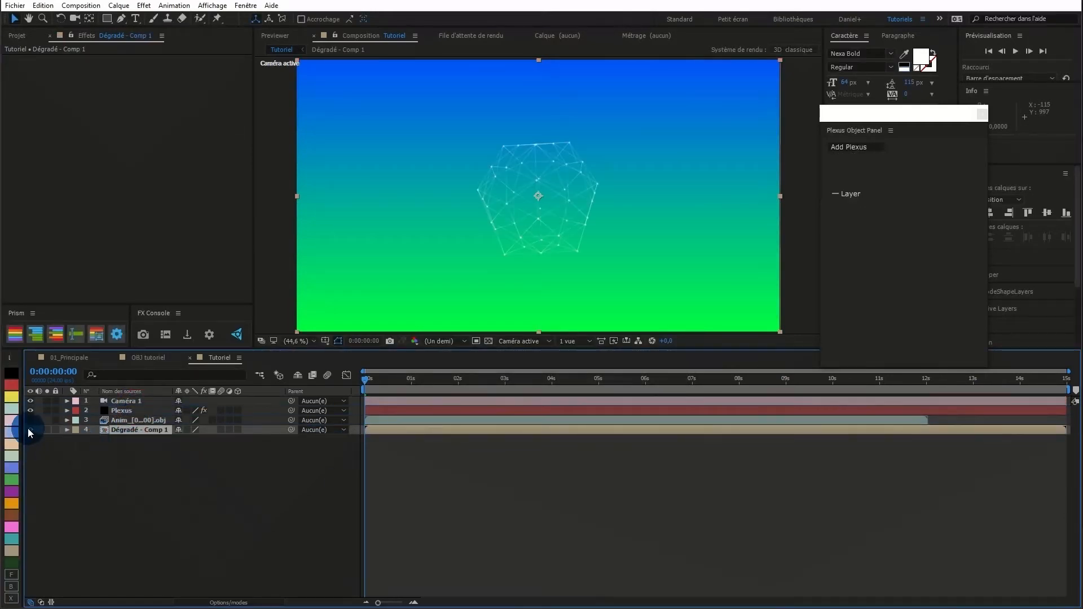
{"action": "left_click", "coordinate": [29, 430]}
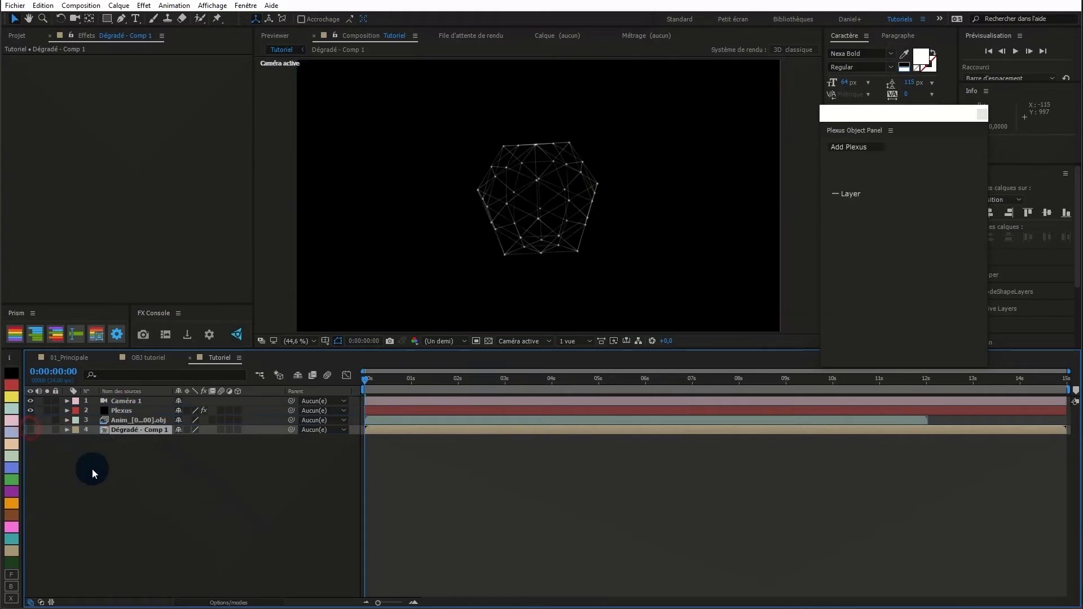
Assign Dégradé - Comp 1 as the Plexus Color Map's colour source and scrub the timeline to check the colours.
{"action": "left_click", "coordinate": [134, 412]}
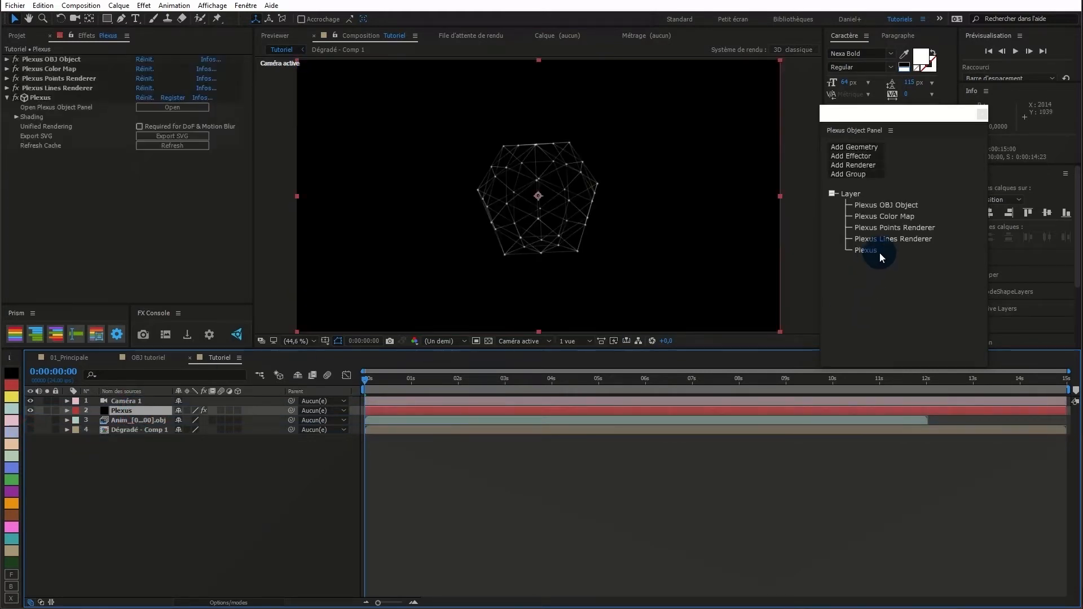
{"action": "left_click", "coordinate": [899, 216]}
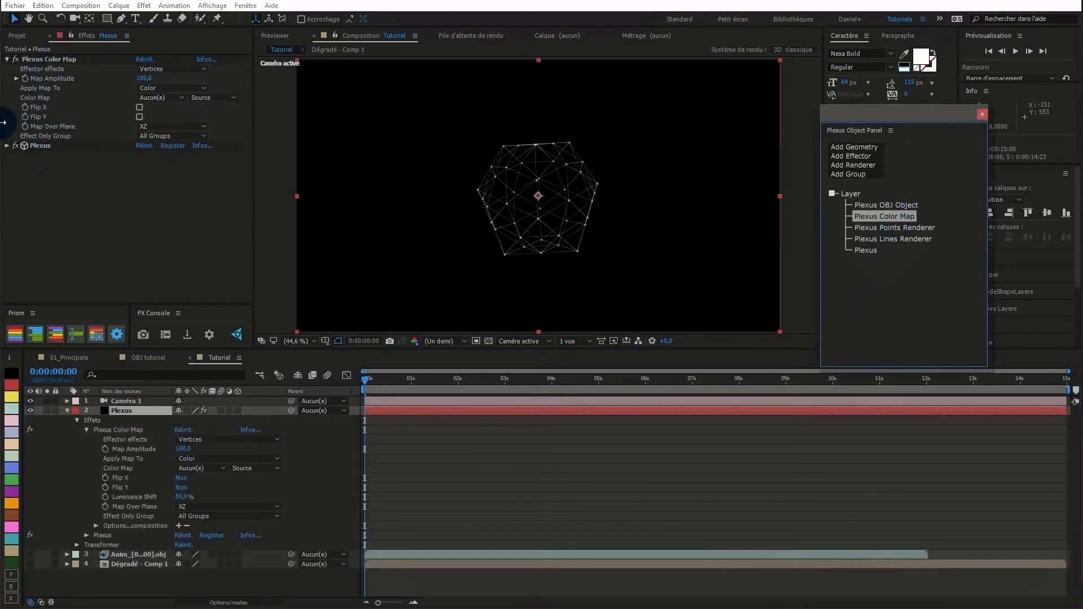
{"action": "left_click", "coordinate": [66, 60]}
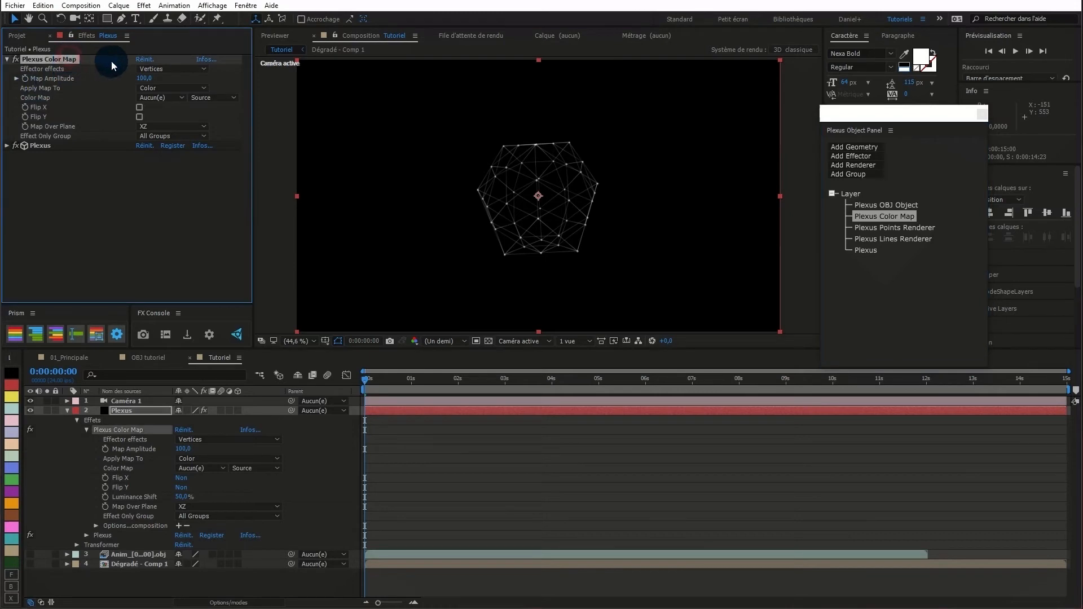
{"action": "left_click", "coordinate": [165, 100]}
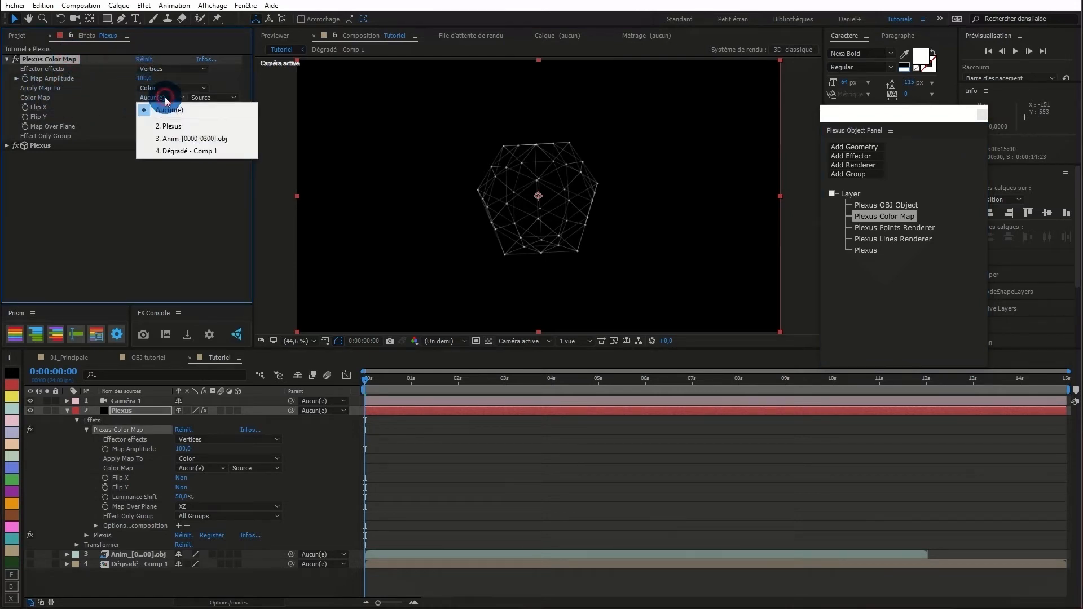
{"action": "left_click", "coordinate": [180, 152]}
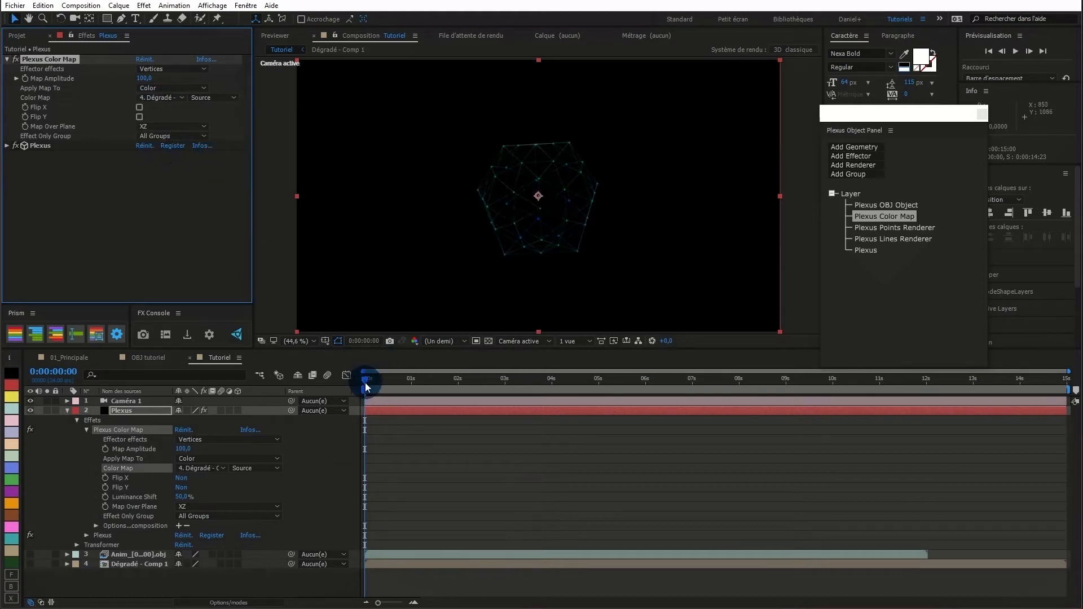
{"action": "left_click_drag", "start_coordinate": [388, 385], "coordinate": [320, 381]}
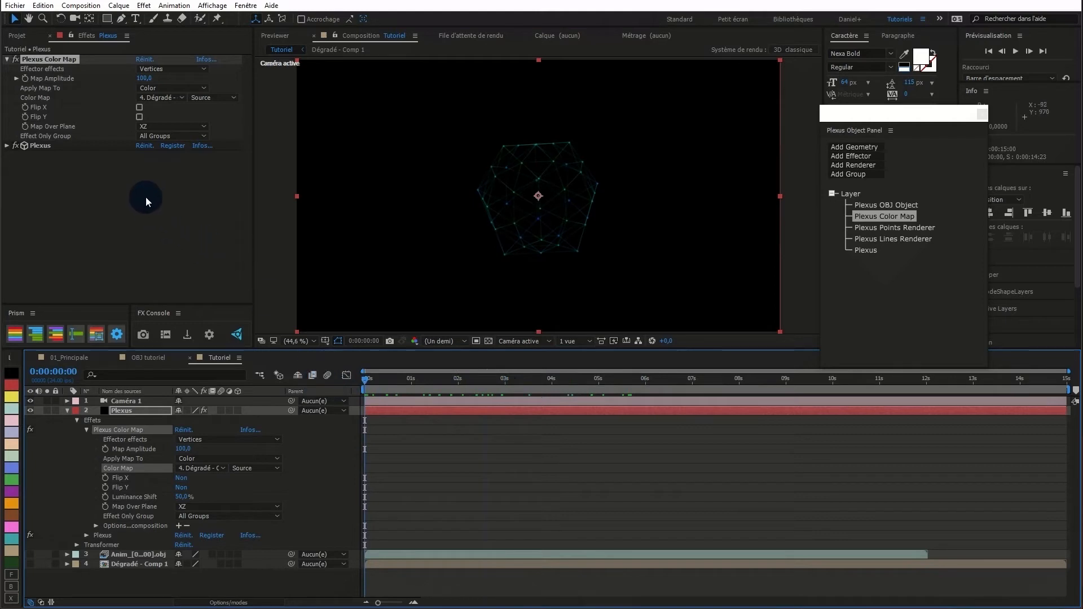
Create a composition-sized black solid named Noir uni 1 and place it beneath all the other layers of the Tutoriel composition.
{"action": "left_click", "coordinate": [65, 412]}
{"action": "right_click", "coordinate": [192, 480]}
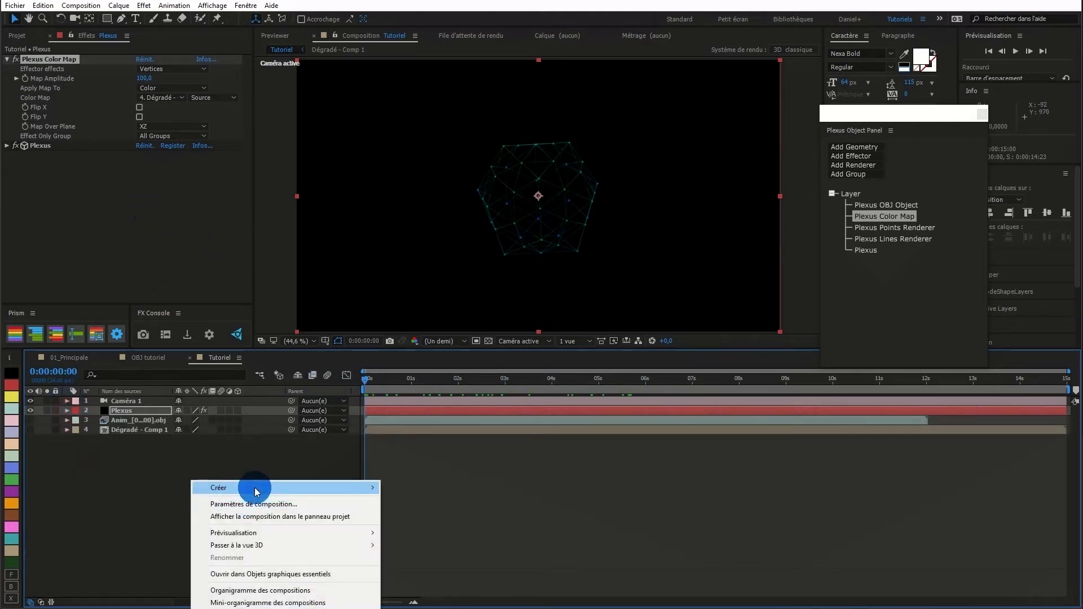
{"action": "mouse_move", "coordinate": [256, 487]}
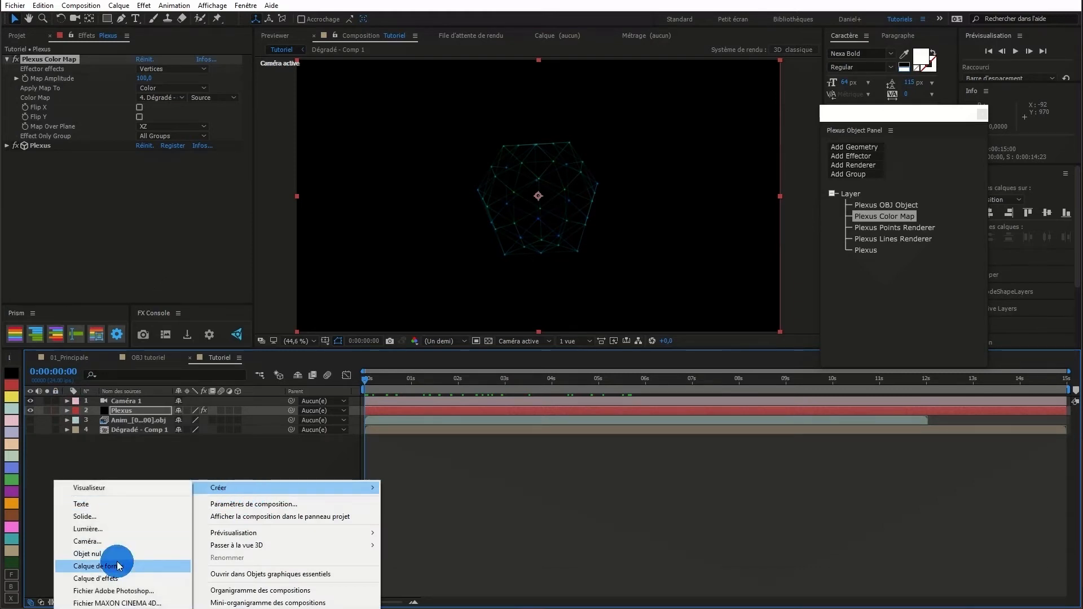
{"action": "left_click", "coordinate": [115, 517]}
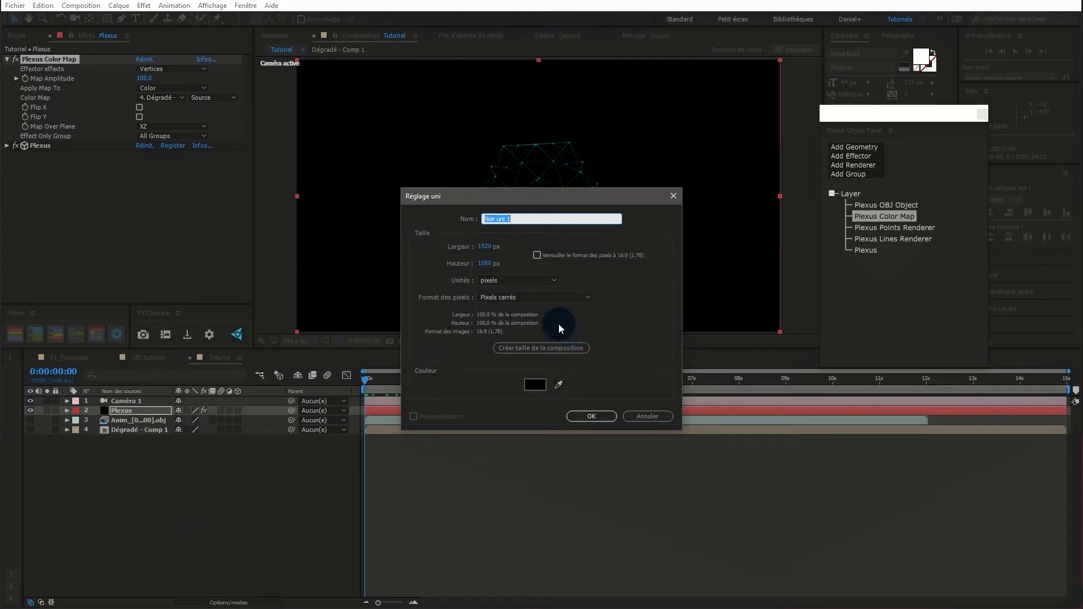
{"action": "left_click", "coordinate": [547, 345]}
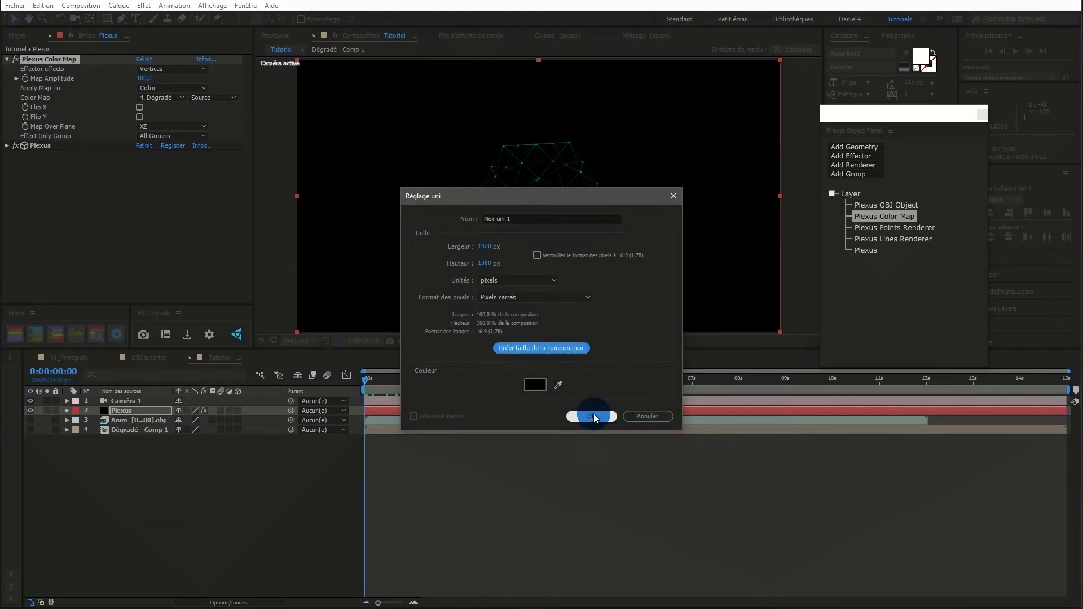
{"action": "left_click", "coordinate": [592, 416]}
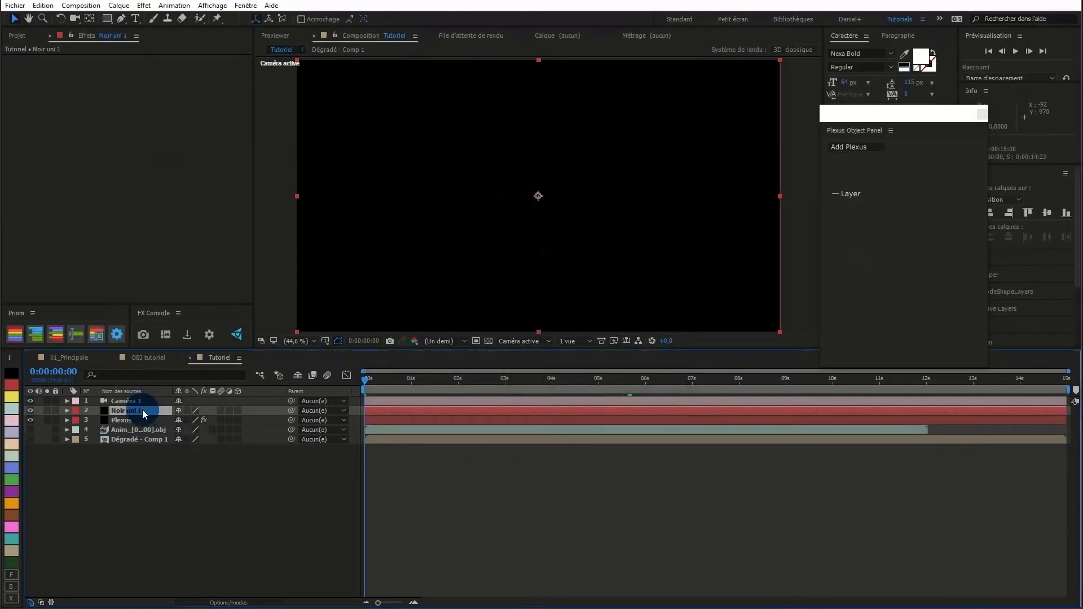
{"action": "left_click_drag", "start_coordinate": [142, 410], "coordinate": [144, 445]}
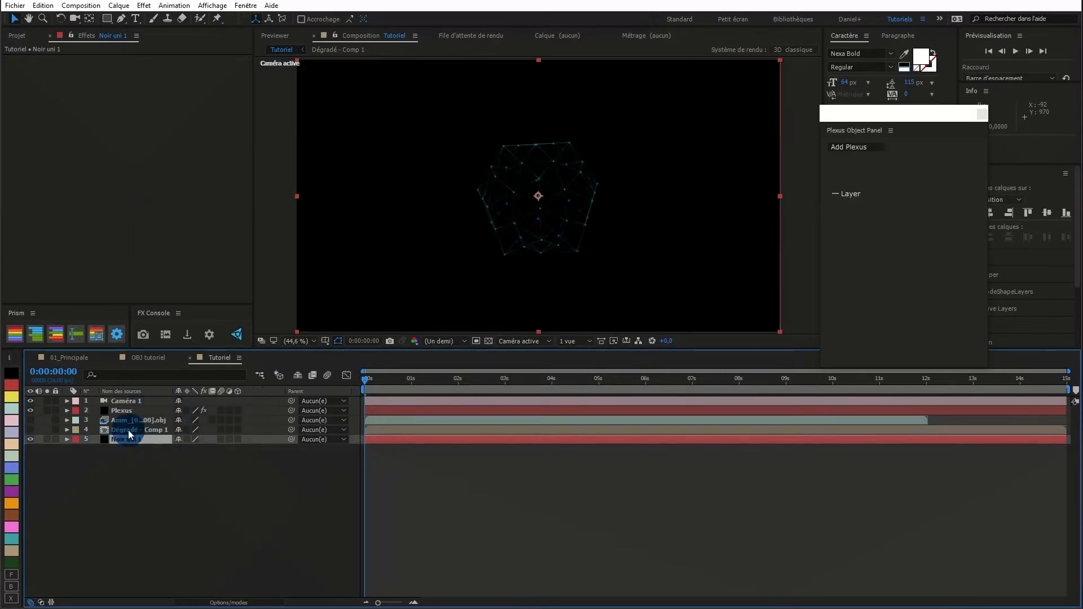
Apply the Gamme des dégradés effect from the Génération category to Noir uni 1, set its type to Radial and swap its colours.
{"action": "right_click", "coordinate": [151, 145]}
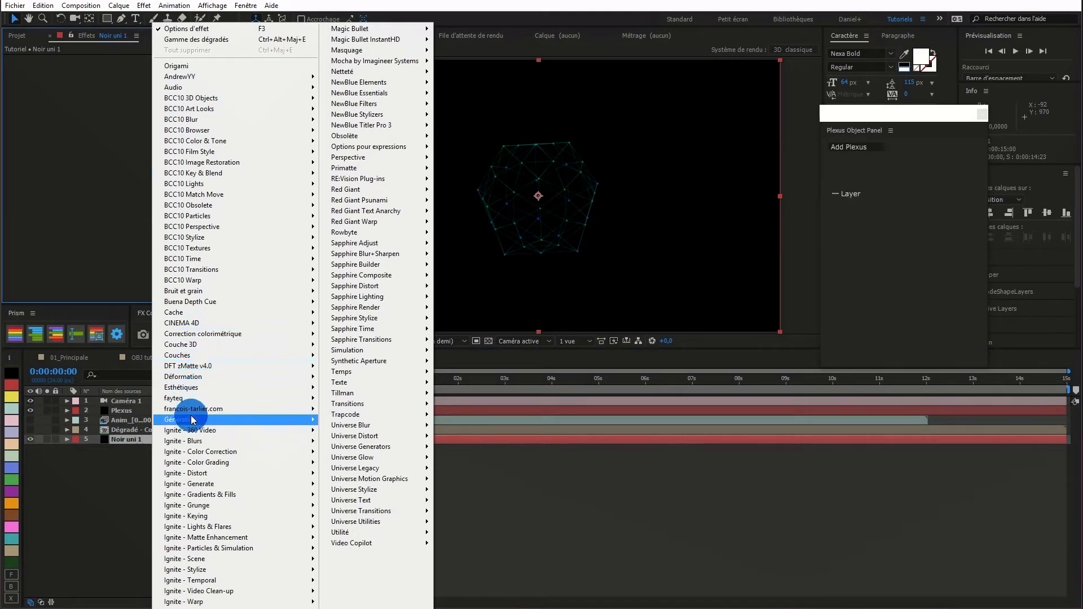
{"action": "mouse_move", "coordinate": [192, 419]}
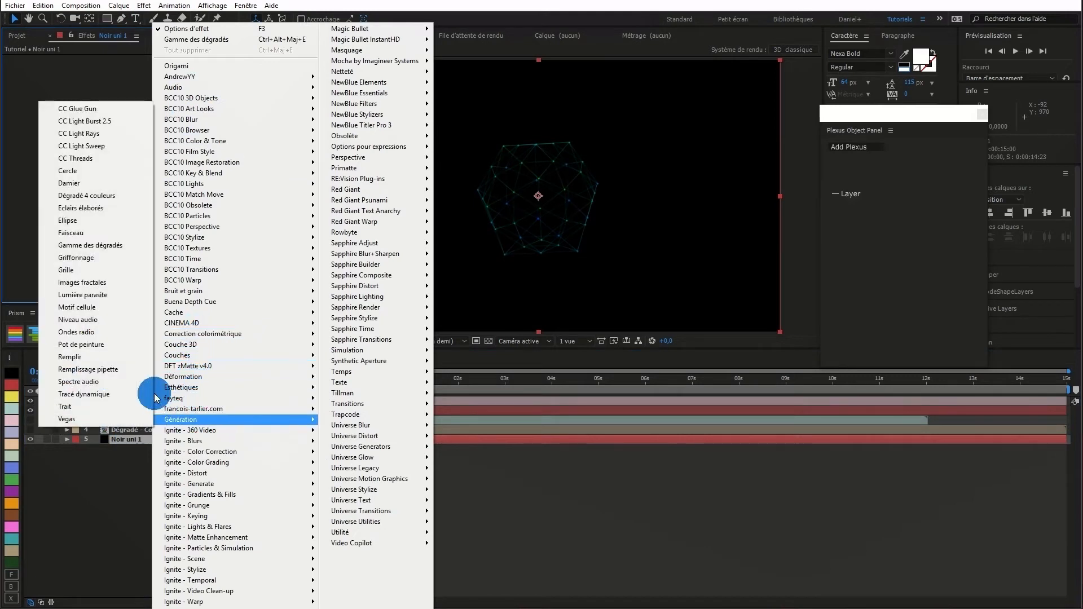
{"action": "left_click", "coordinate": [86, 244]}
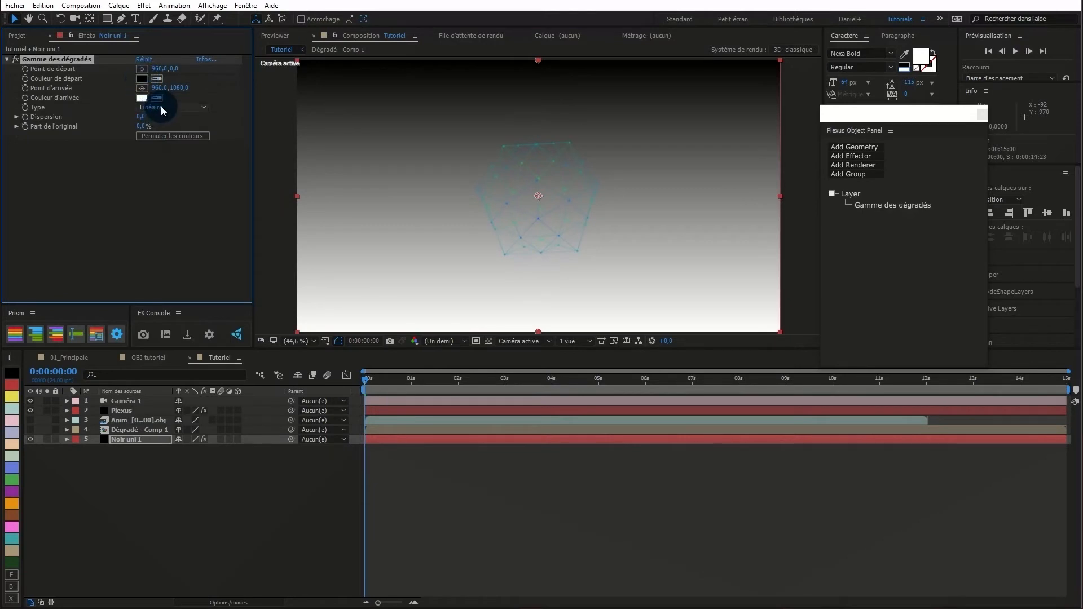
{"action": "left_click", "coordinate": [179, 107]}
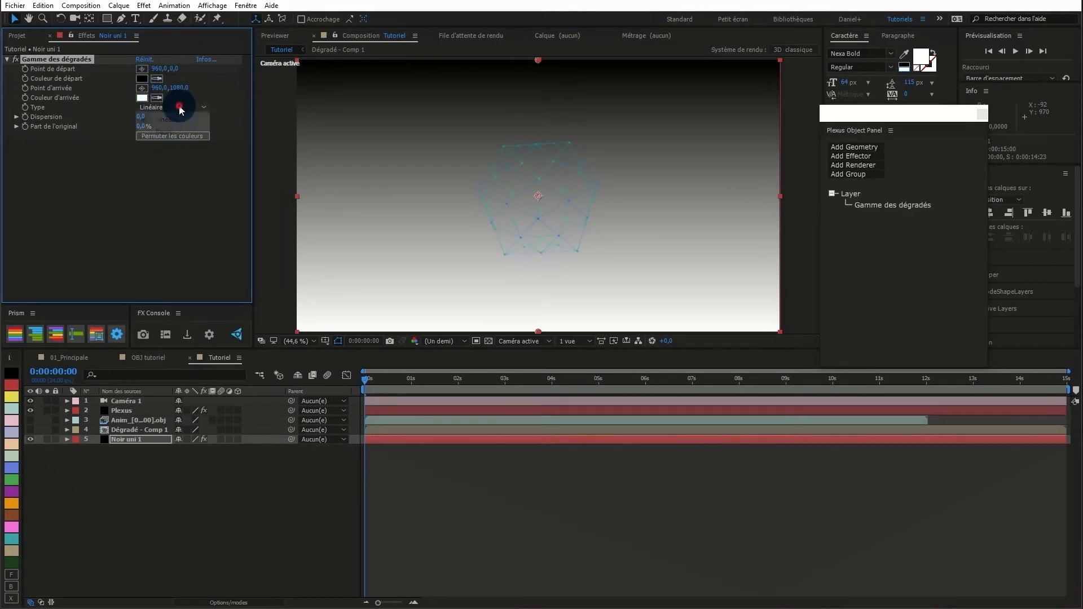
{"action": "left_click", "coordinate": [175, 134]}
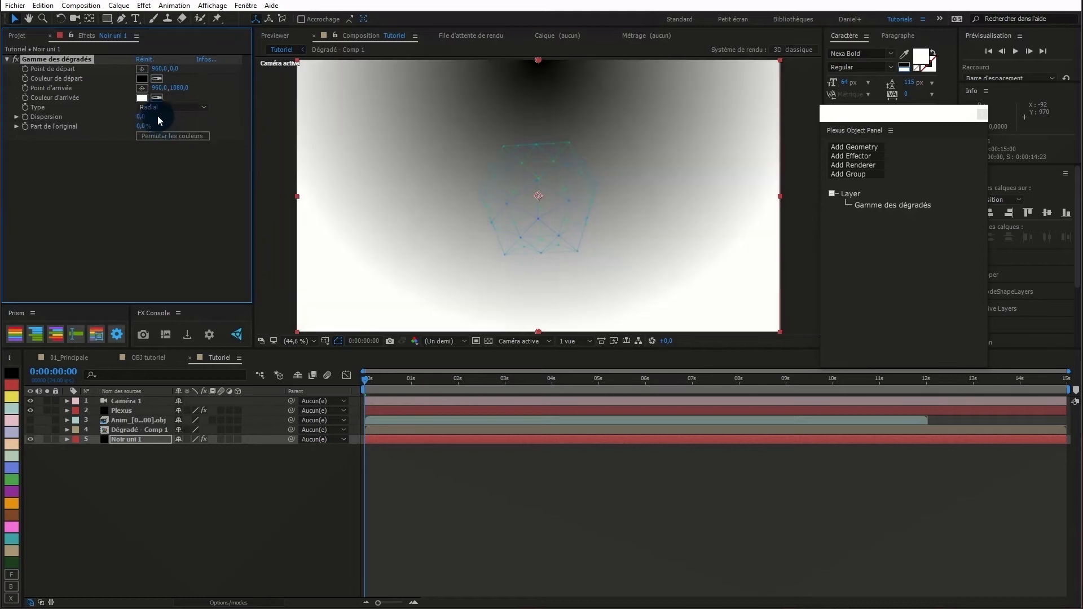
{"action": "left_click", "coordinate": [171, 136]}
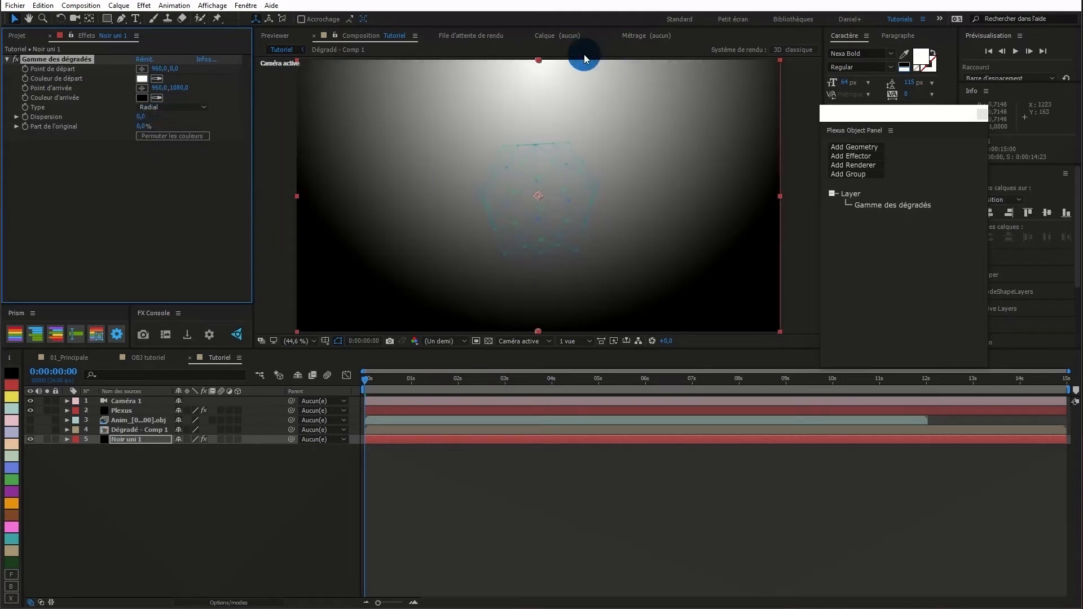
Set the start colour of the background gradient to medium blue 1A5DB8.
{"action": "left_click", "coordinate": [142, 79]}
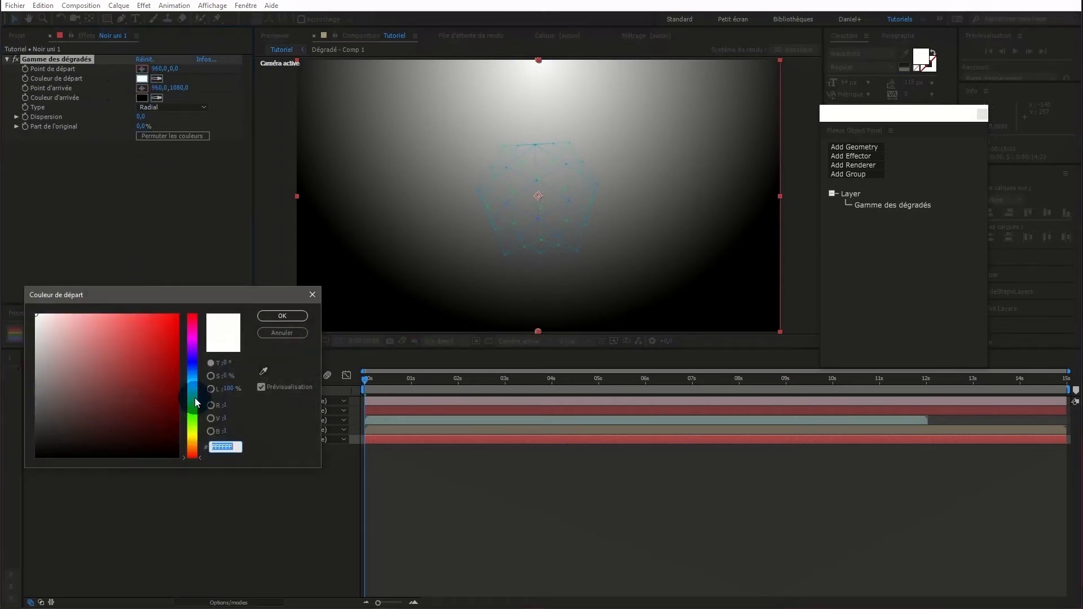
{"action": "left_click_drag", "start_coordinate": [194, 385], "coordinate": [194, 374]}
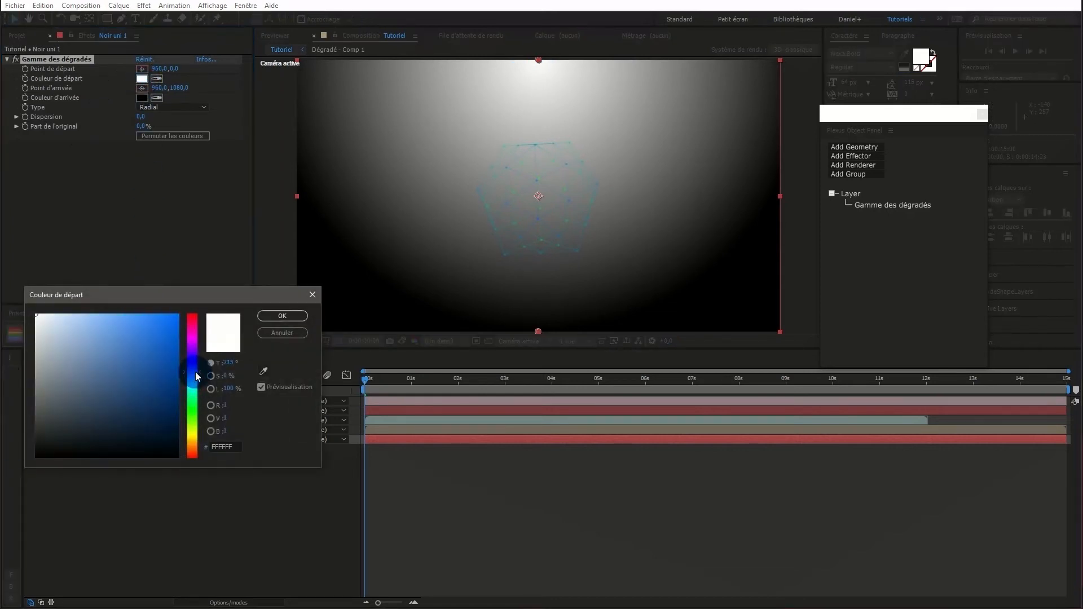
{"action": "left_click_drag", "start_coordinate": [157, 339], "coordinate": [160, 357]}
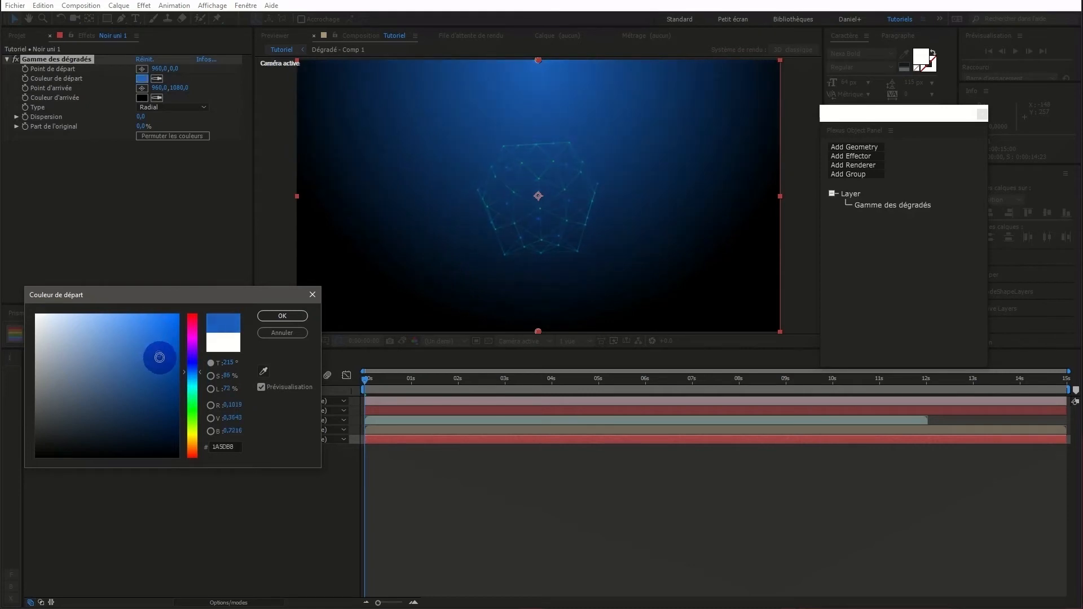
{"action": "left_click", "coordinate": [293, 316]}
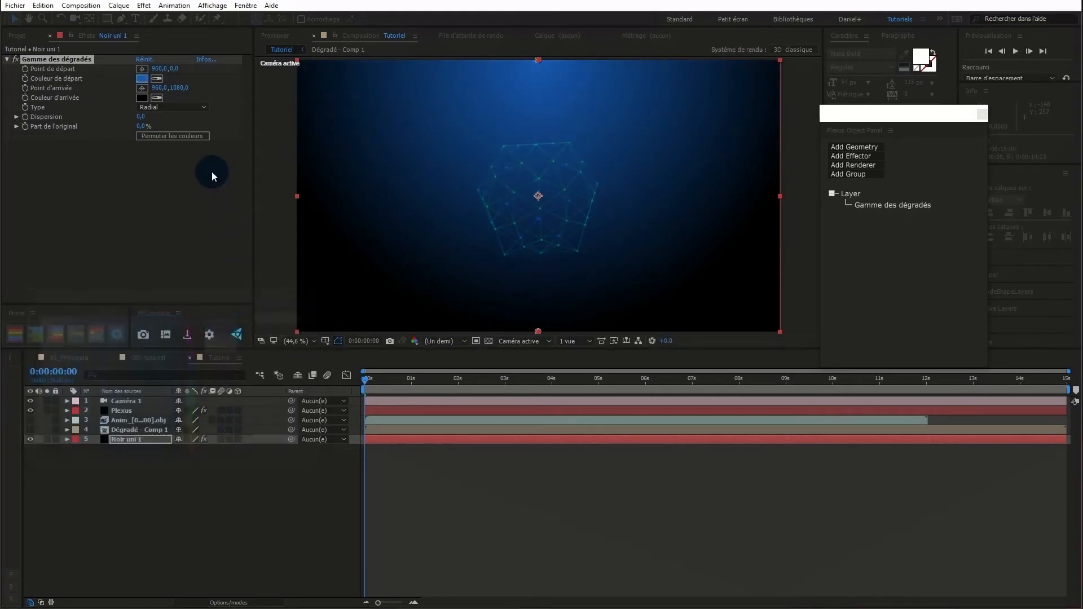
Set the end colour of the background gradient to dark navy blue 051532.
{"action": "left_click", "coordinate": [142, 97]}
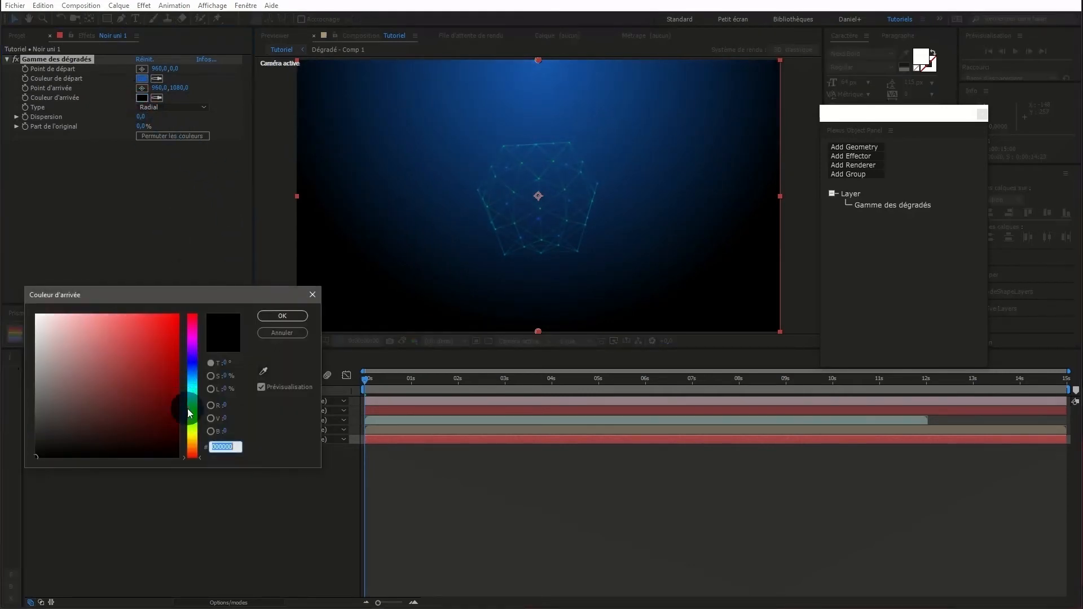
{"action": "left_click_drag", "start_coordinate": [189, 413], "coordinate": [195, 371]}
{"action": "left_click_drag", "start_coordinate": [164, 403], "coordinate": [165, 429]}
{"action": "left_click", "coordinate": [290, 317]}
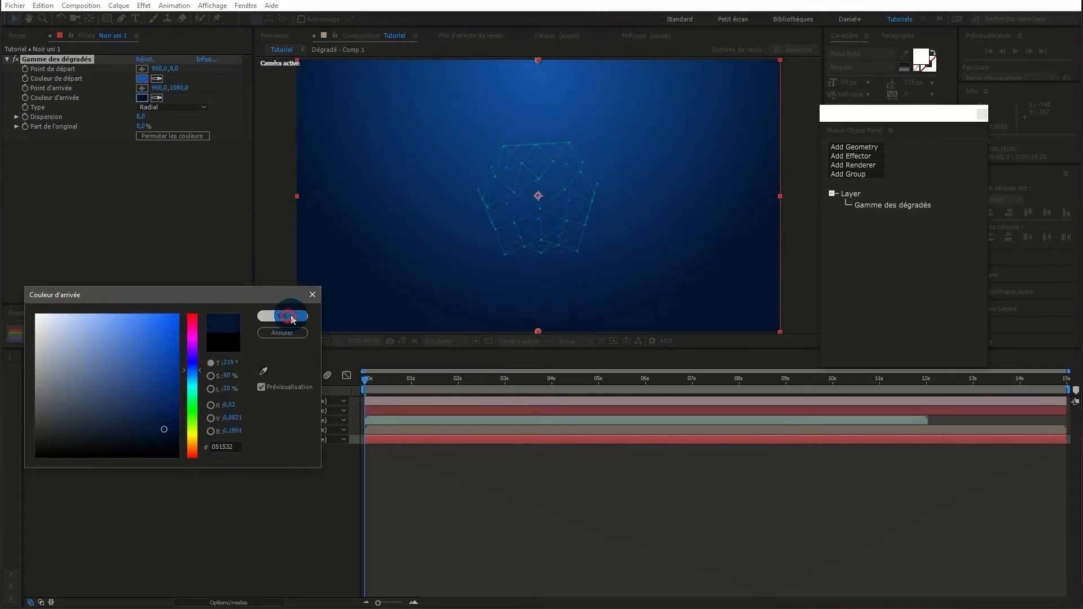
Reposition the radial gradient's start point to about 1068, 116 and its end point to about -52, 1352, outside the frame's lower-left corner.
{"action": "scroll", "coordinate": [542, 316], "scroll_direction": "down", "scroll_amount": 2}
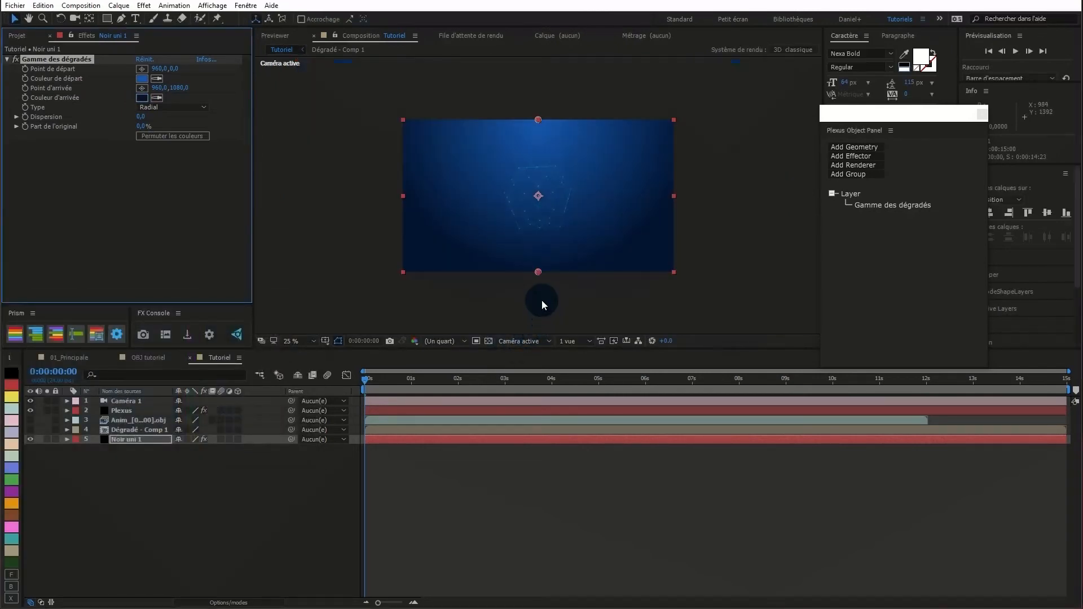
{"action": "left_click_drag", "start_coordinate": [536, 272], "coordinate": [403, 309]}
{"action": "mouse_move", "coordinate": [539, 120]}
{"action": "left_mouse_down"}
{"action": "mouse_move", "coordinate": [538, 141]}
{"action": "mouse_move", "coordinate": [564, 134]}
{"action": "mouse_move", "coordinate": [553, 136]}
{"action": "left_mouse_up"}
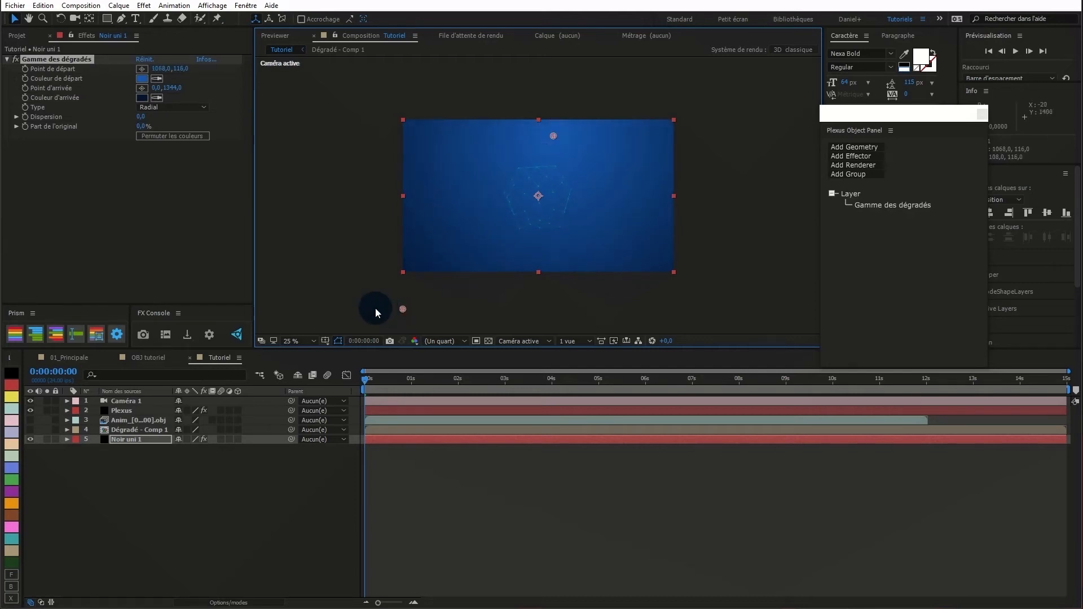
{"action": "left_click_drag", "start_coordinate": [400, 310], "coordinate": [392, 311]}
{"action": "left_click", "coordinate": [117, 202]}
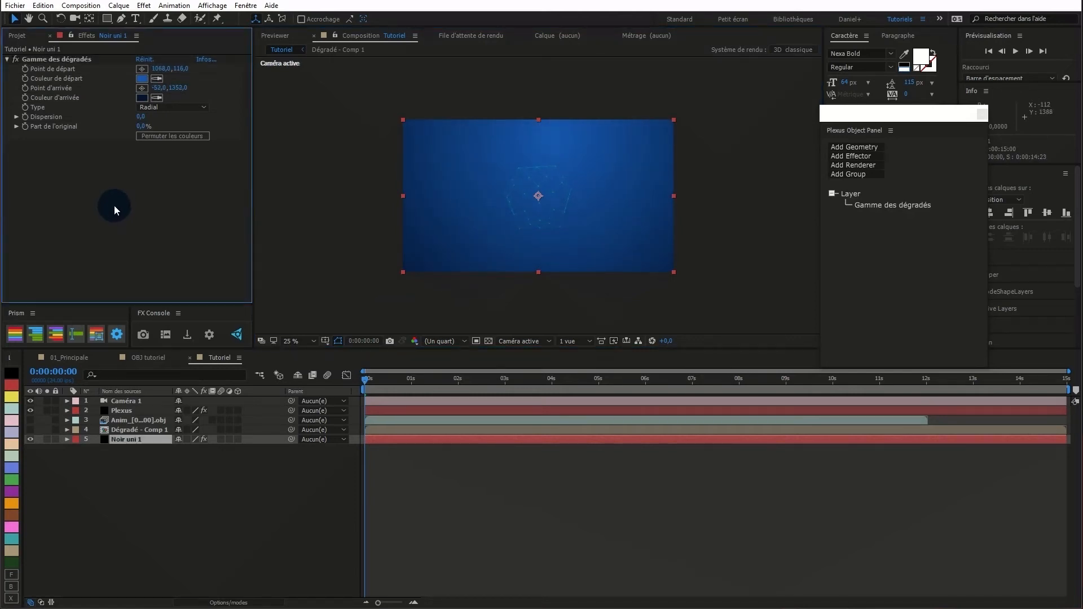
Apply the Courbes effect to Noir uni 1 and bend its RVB curve downward at two points to darken the background.
{"action": "key", "text": "ctrl+space"}
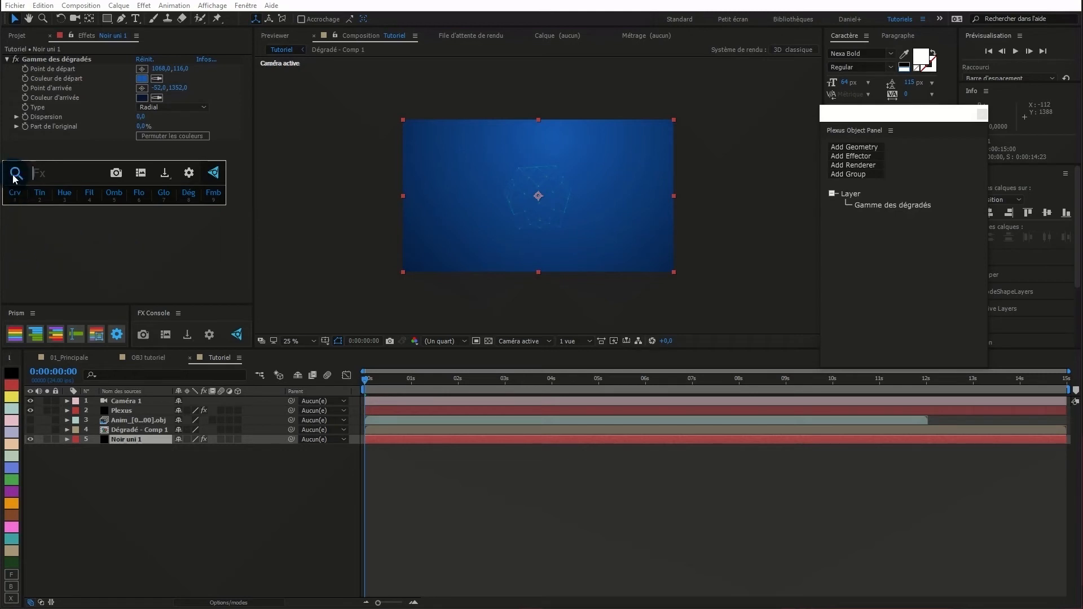
{"action": "left_click", "coordinate": [15, 193]}
{"action": "scroll", "coordinate": [193, 222], "scroll_direction": "down", "scroll_amount": 3}
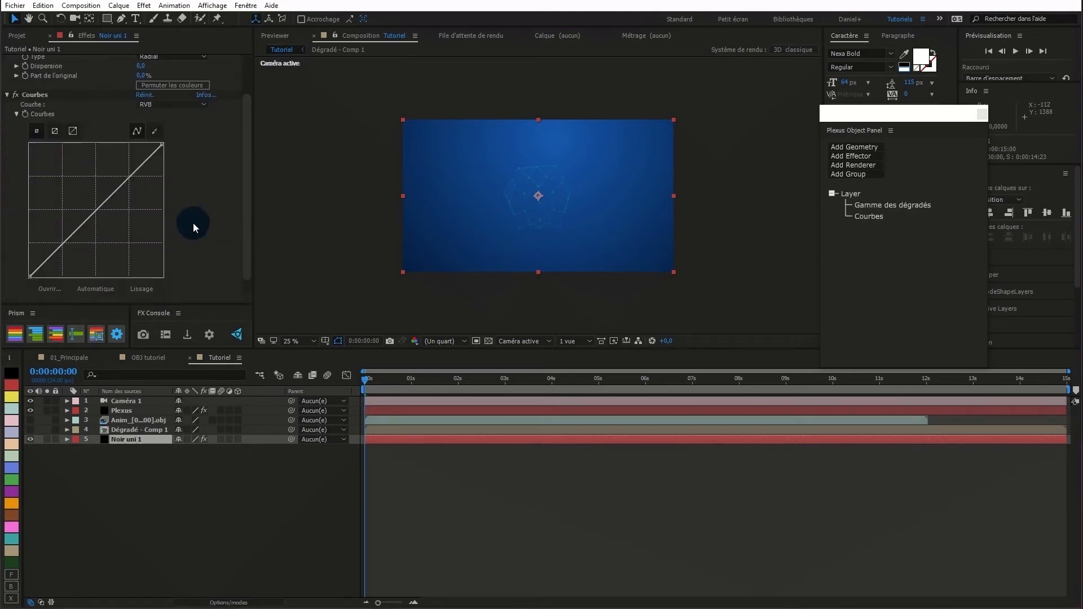
{"action": "left_click", "coordinate": [70, 221]}
{"action": "left_click_drag", "start_coordinate": [71, 220], "coordinate": [77, 235]}
{"action": "mouse_move", "coordinate": [109, 199]}
{"action": "left_mouse_down"}
{"action": "mouse_move", "coordinate": [111, 217]}
{"action": "mouse_move", "coordinate": [116, 204]}
{"action": "left_mouse_up"}
{"action": "key", "text": "period"}
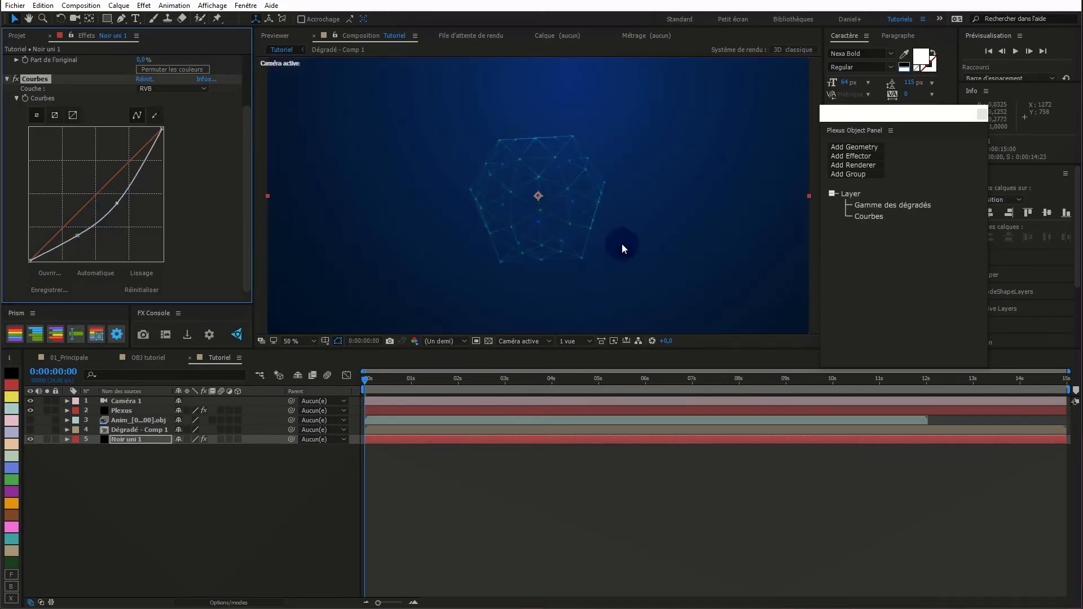
{"action": "left_click", "coordinate": [302, 341]}
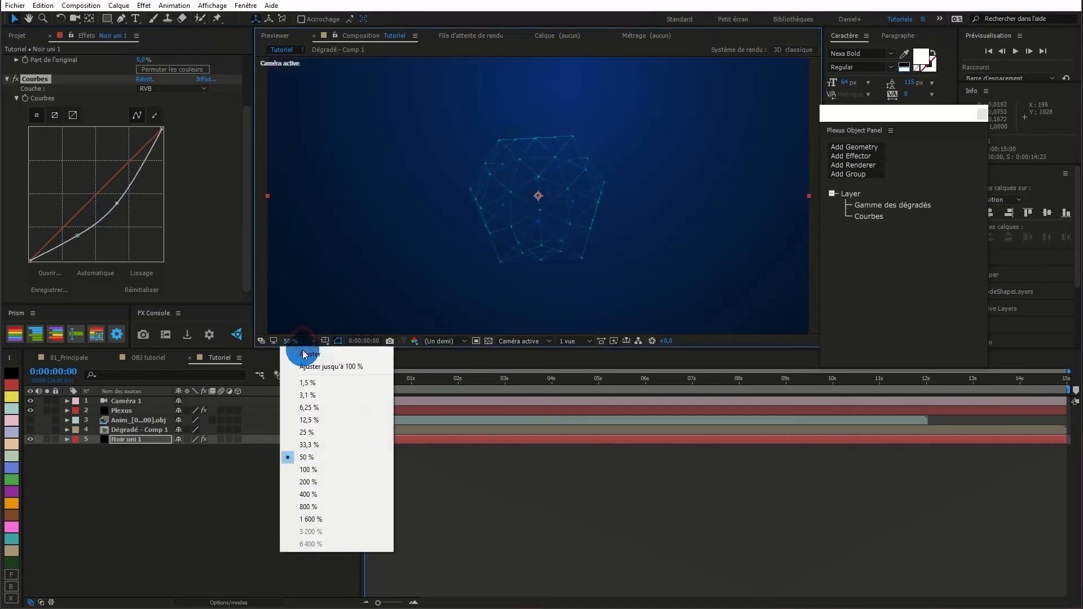
{"action": "left_click", "coordinate": [305, 355]}
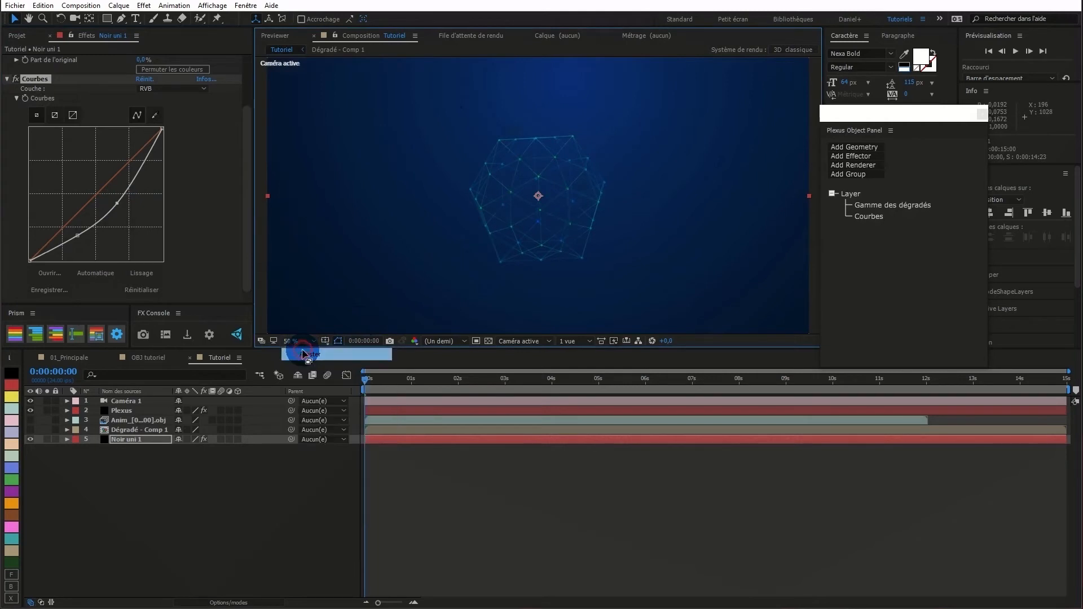
{"action": "left_click", "coordinate": [8, 82]}
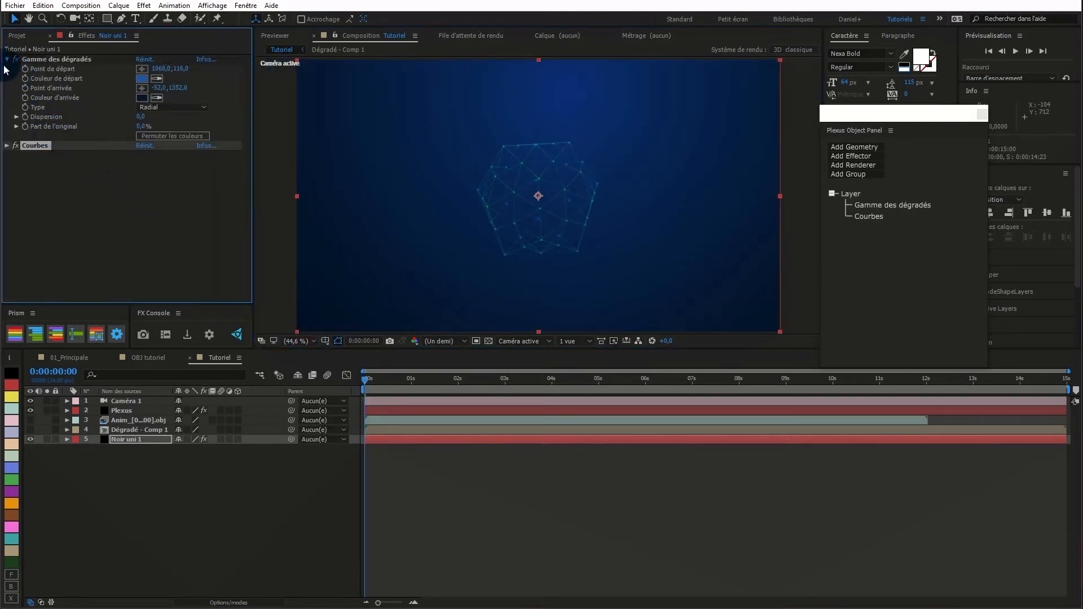
{"action": "left_click", "coordinate": [7, 59]}
{"action": "left_click", "coordinate": [280, 489]}
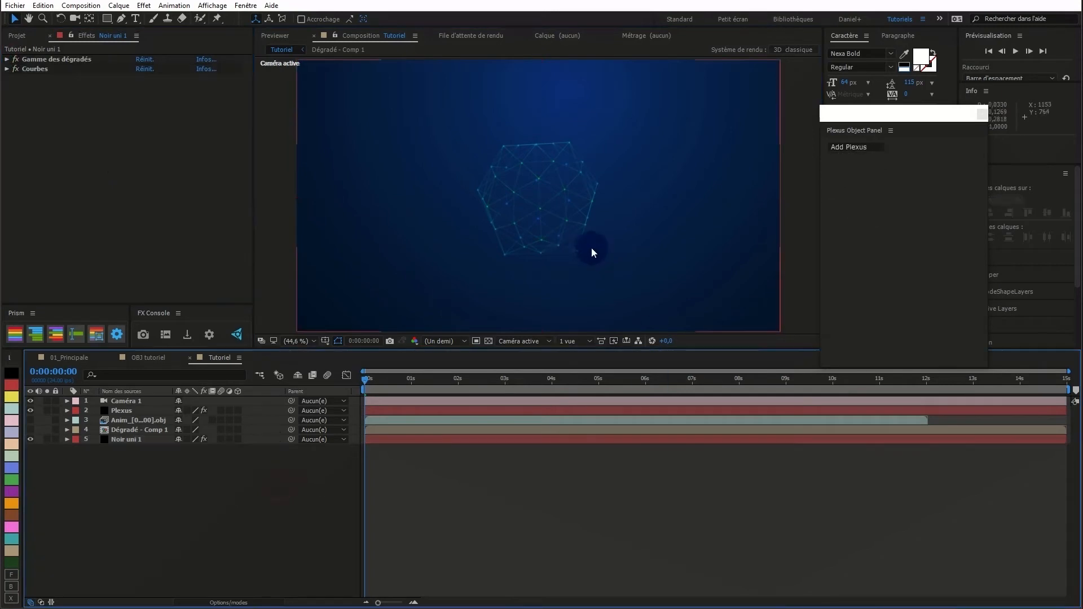
Preview the animation over the blue background and return the playhead to the start of the timeline.
{"action": "left_click_drag", "start_coordinate": [367, 387], "coordinate": [349, 407]}
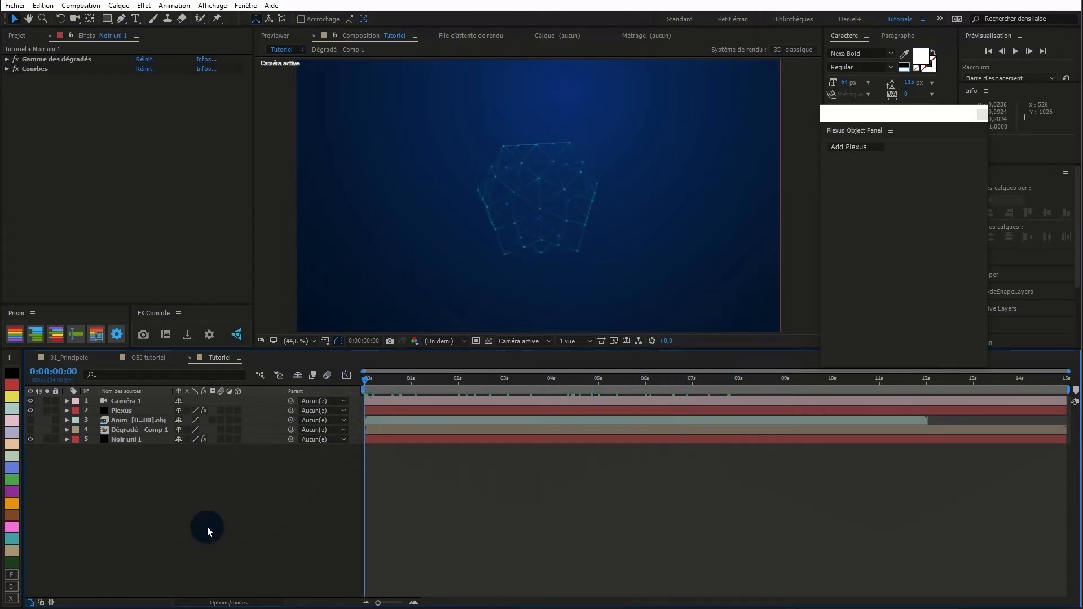
{"action": "key", "text": "space"}
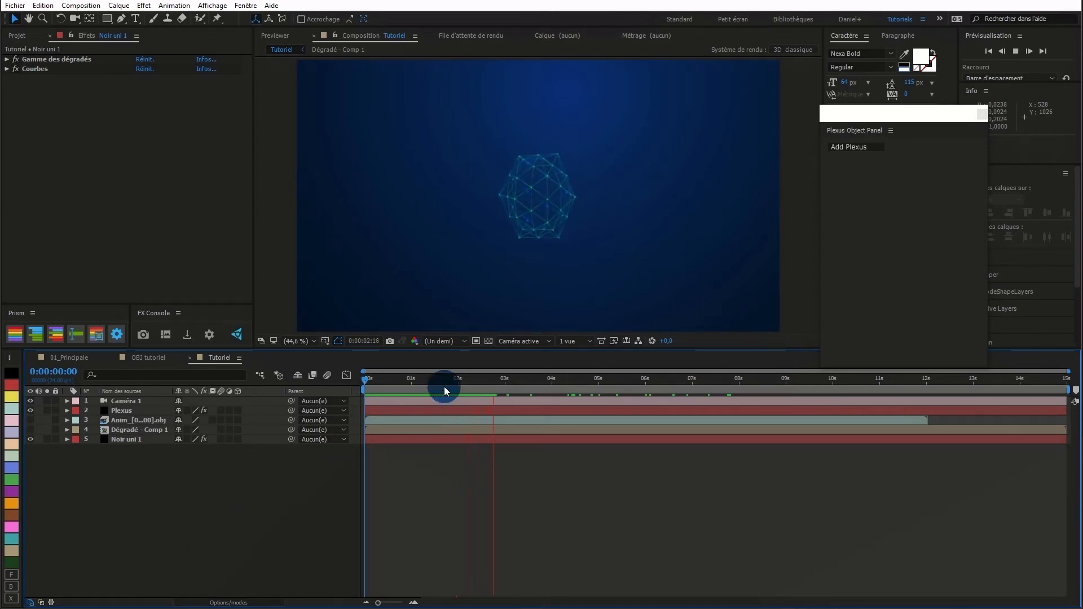
{"action": "left_click", "coordinate": [501, 382]}
{"action": "left_click_drag", "start_coordinate": [501, 382], "coordinate": [338, 383]}
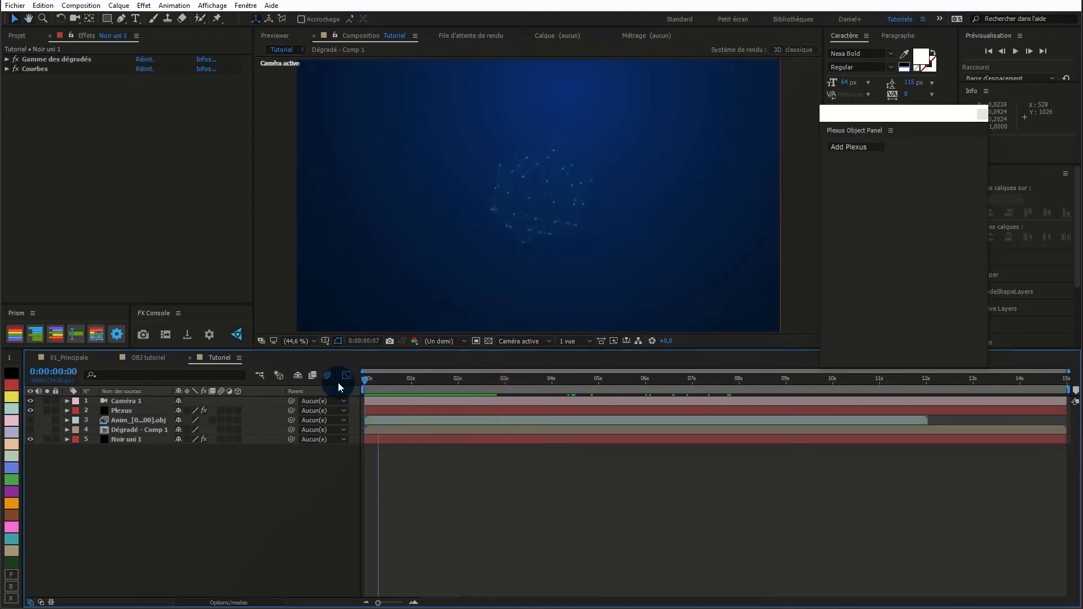
Reorder the Plexus layer's effects so that Plexus Lines Renderer sits above Plexus Points Renderer.
{"action": "left_click", "coordinate": [136, 412]}
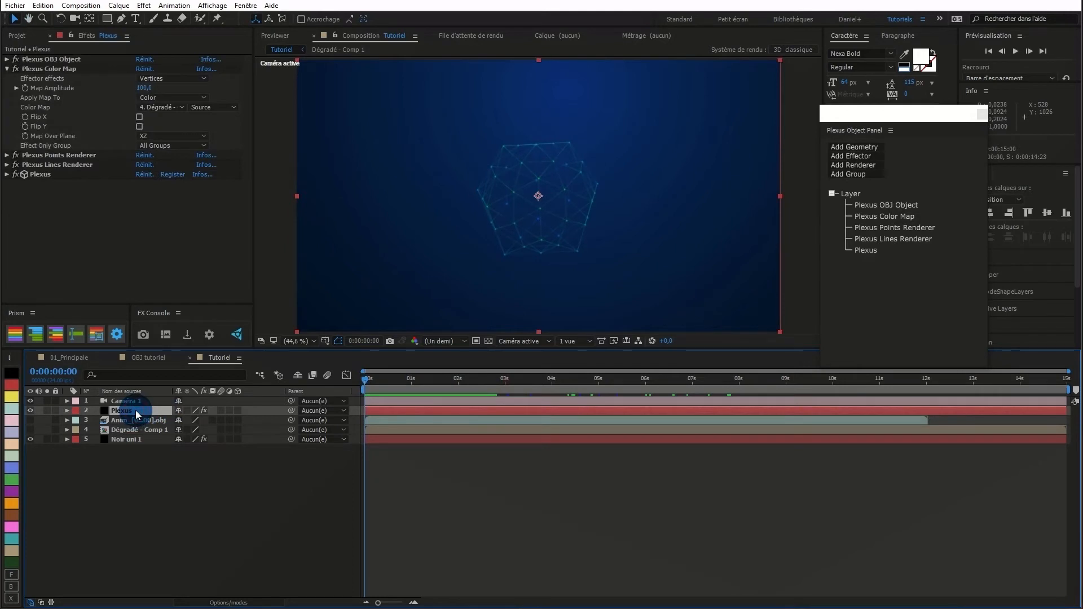
{"action": "left_click", "coordinate": [8, 68]}
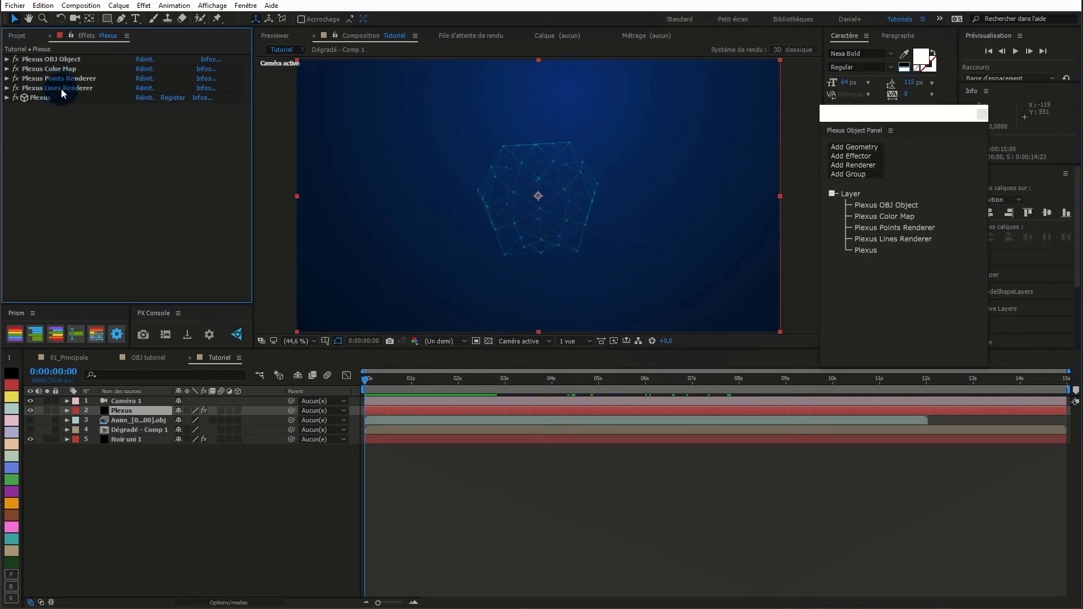
{"action": "left_click_drag", "start_coordinate": [62, 89], "coordinate": [62, 76]}
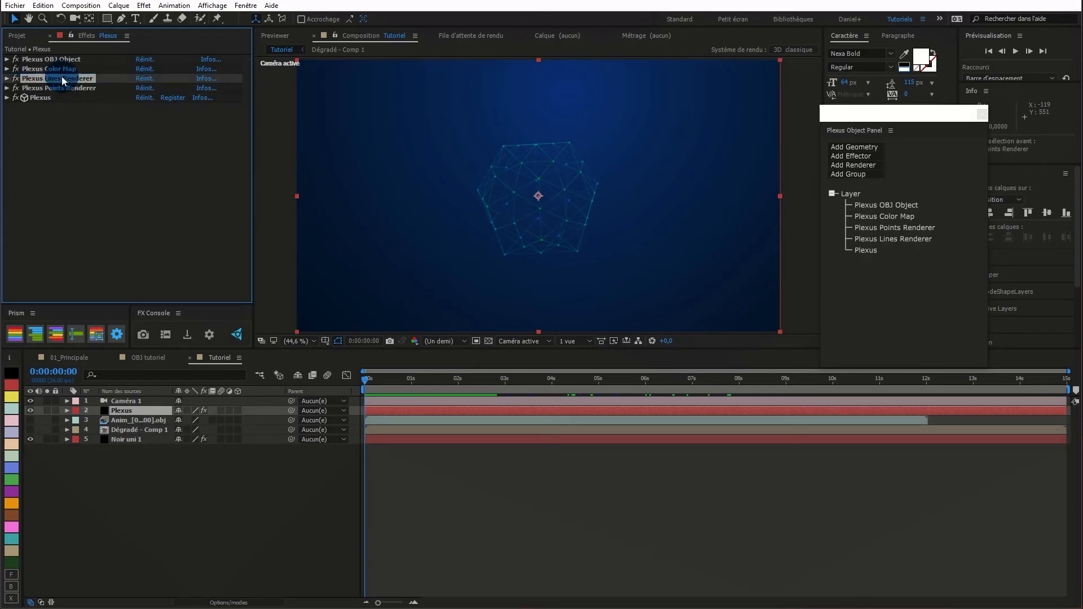
{"action": "left_click", "coordinate": [65, 146]}
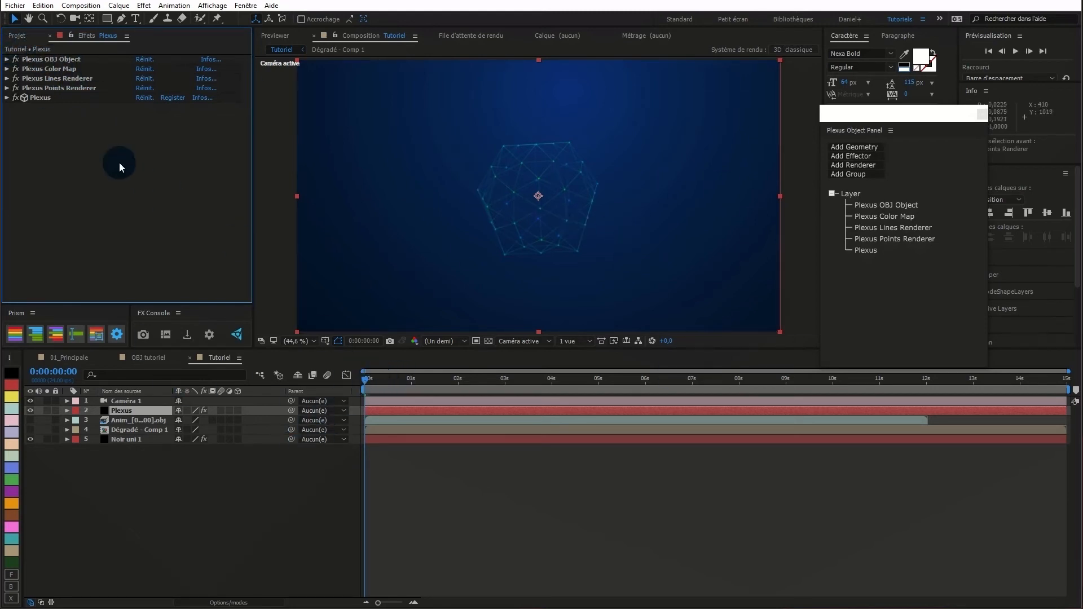
Duplicate the Plexus OBJ Object effect on the Plexus layer.
{"action": "left_click", "coordinate": [49, 59]}
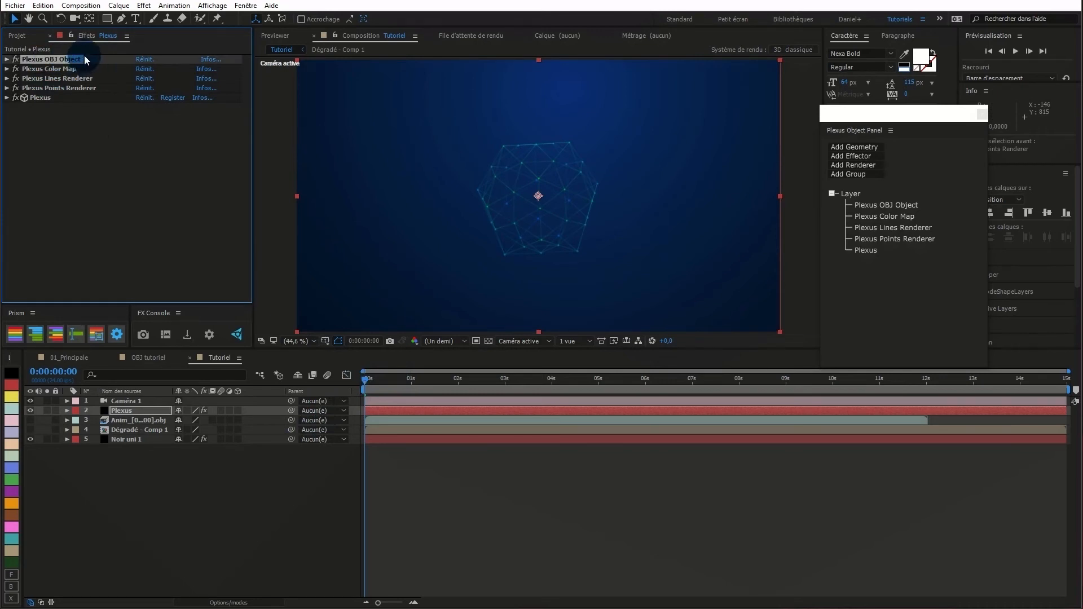
{"action": "key", "text": "ctrl+d"}
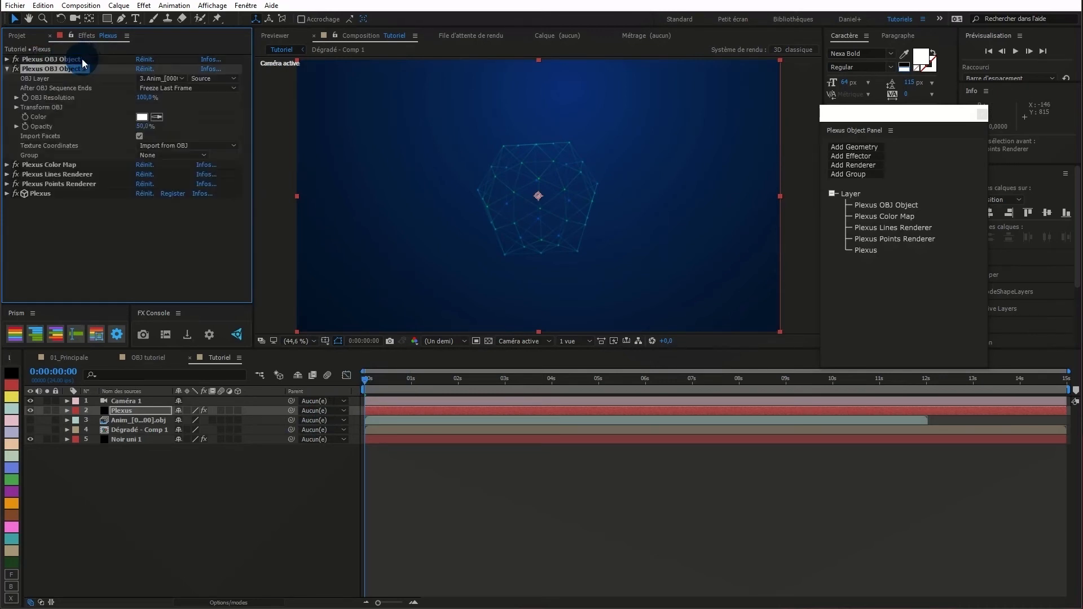
{"action": "left_click", "coordinate": [8, 69]}
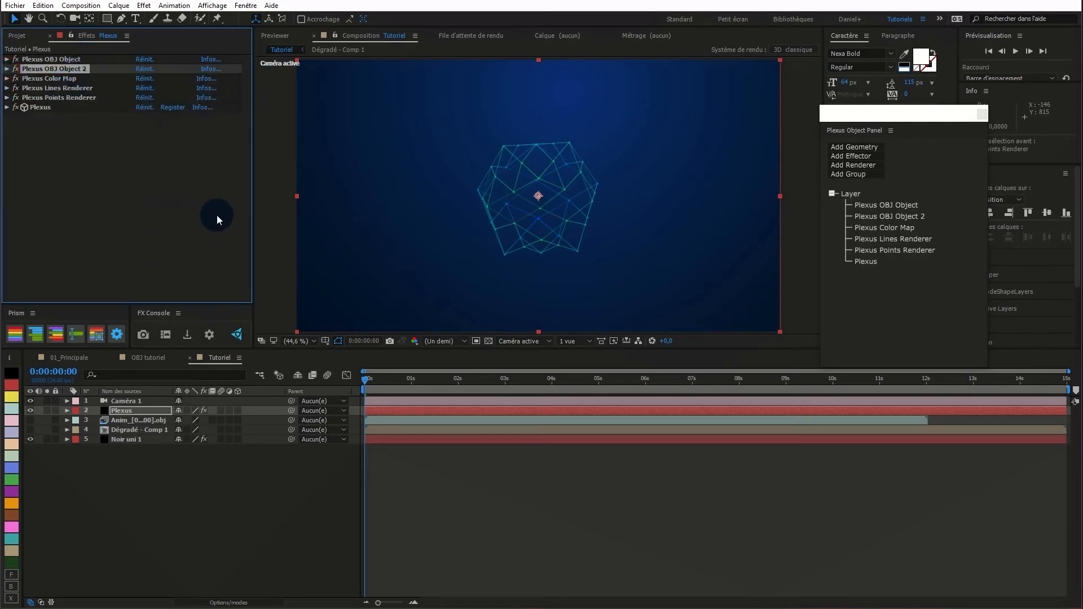
Set the OBJ Scale of the original Plexus OBJ Object to 120% in its Transform OBJ settings.
{"action": "left_click", "coordinate": [7, 59]}
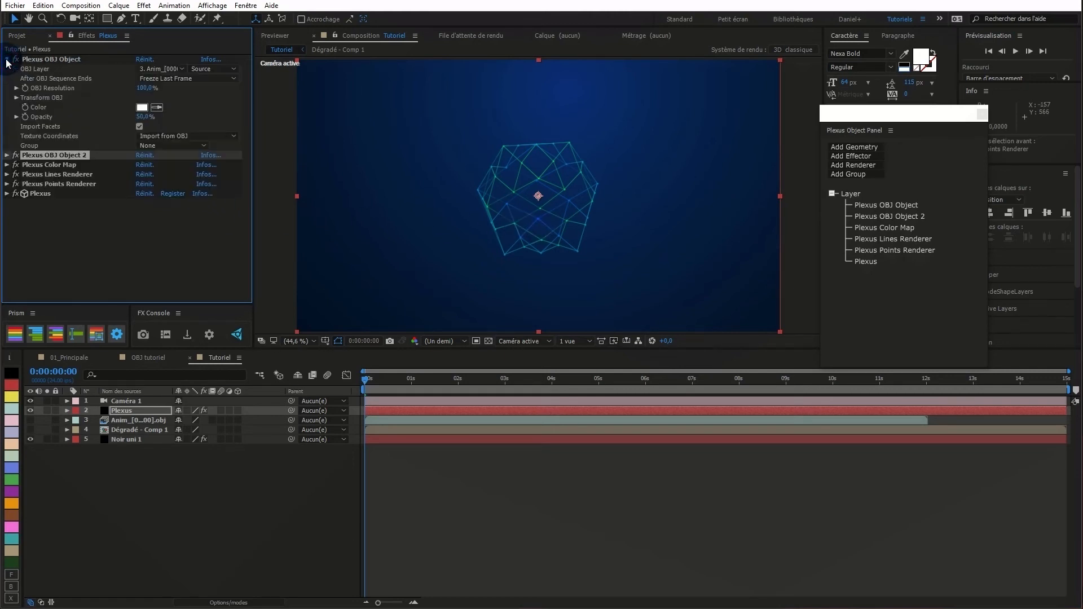
{"action": "left_click", "coordinate": [6, 155]}
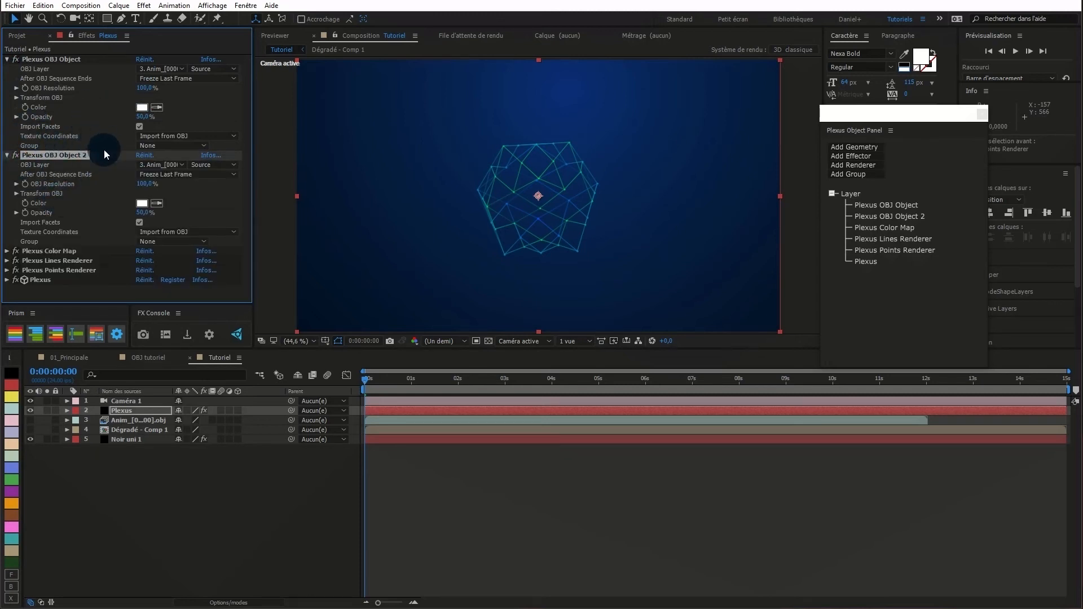
{"action": "left_click", "coordinate": [15, 97]}
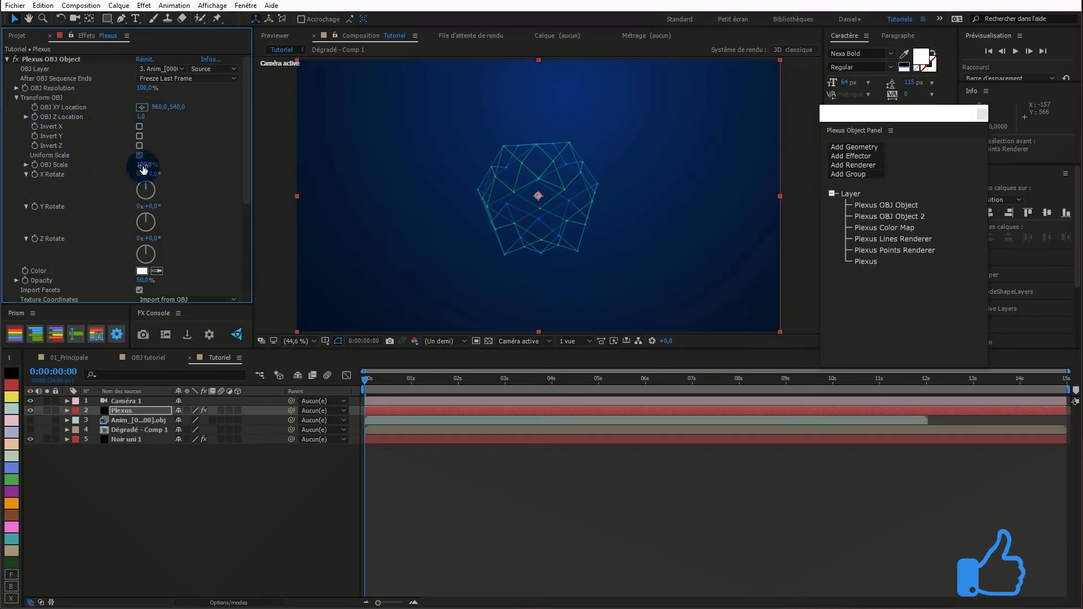
{"action": "left_click_drag", "start_coordinate": [143, 167], "coordinate": [147, 168]}
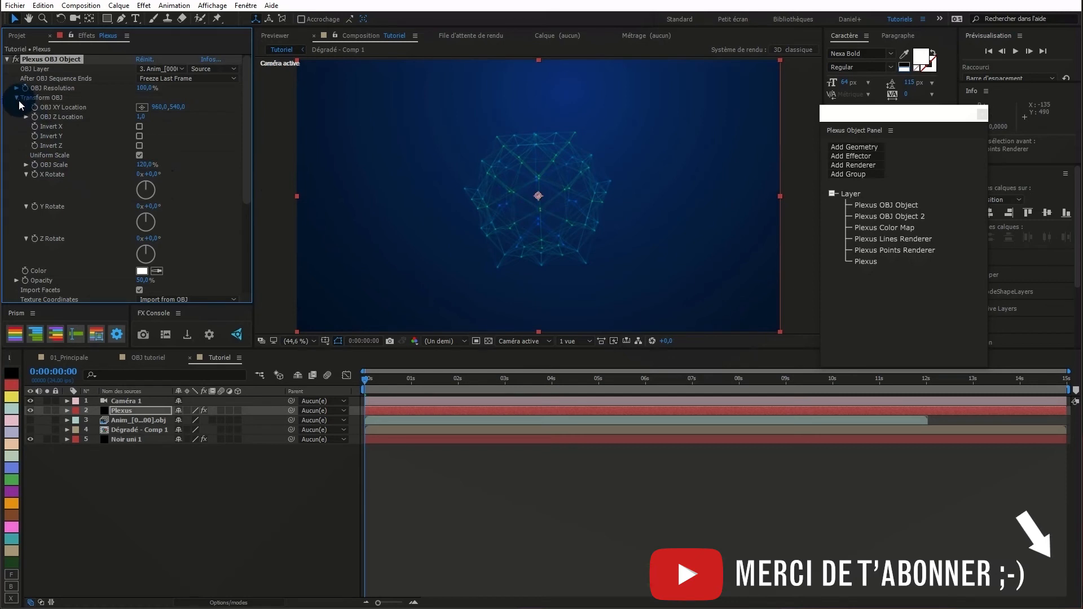
Add the expression time*25 to the X Rotate property of the original Plexus OBJ Object.
{"action": "left_click", "coordinate": [34, 174]}
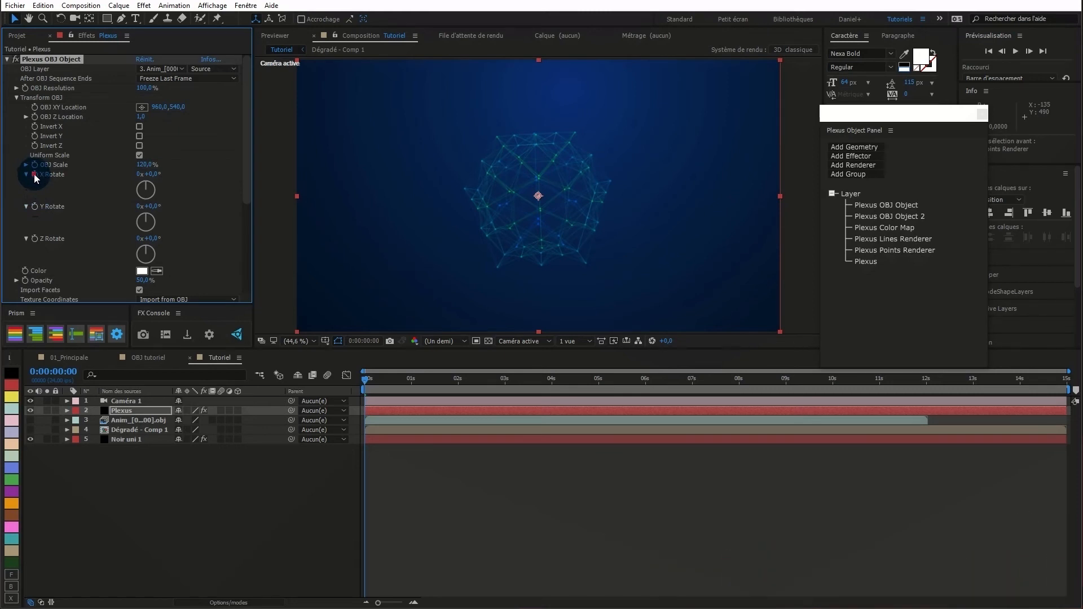
{"action": "left_click", "coordinate": [34, 174], "text": "alt"}
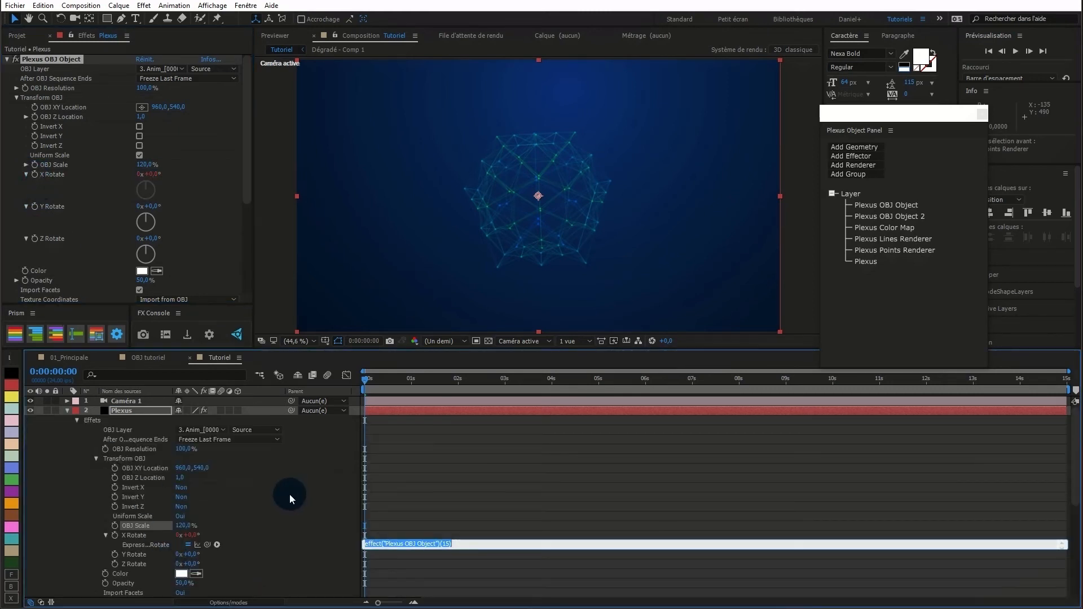
{"action": "type", "text": "t"}
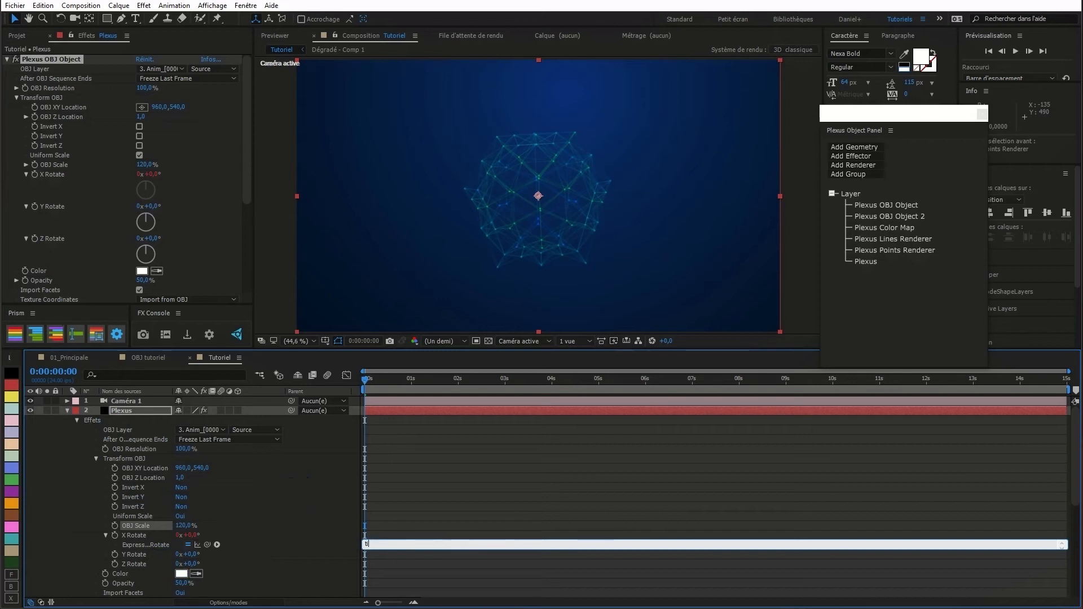
{"action": "type", "text": "ime*25"}
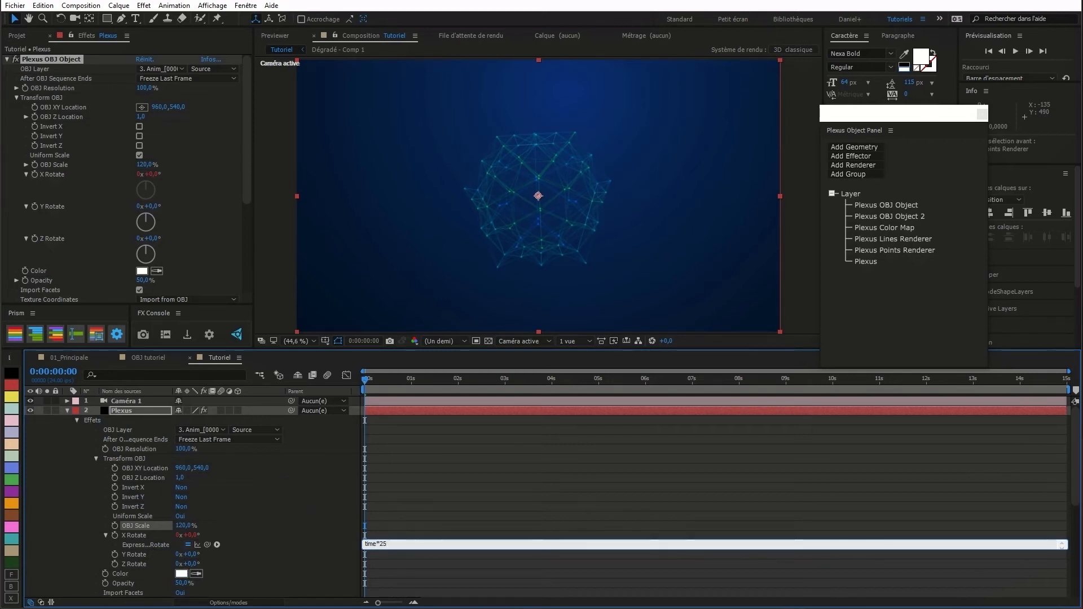
{"action": "left_click", "coordinate": [279, 464]}
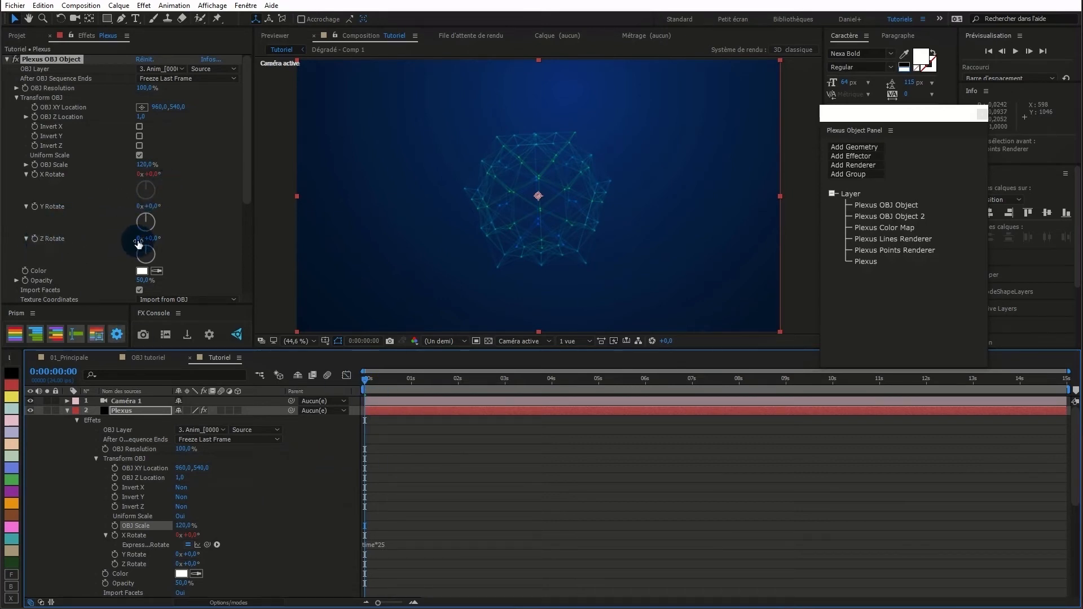
Add the expression time*25 to the Z Rotate property of the original Plexus OBJ Object.
{"action": "left_click", "coordinate": [35, 238], "text": "alt"}
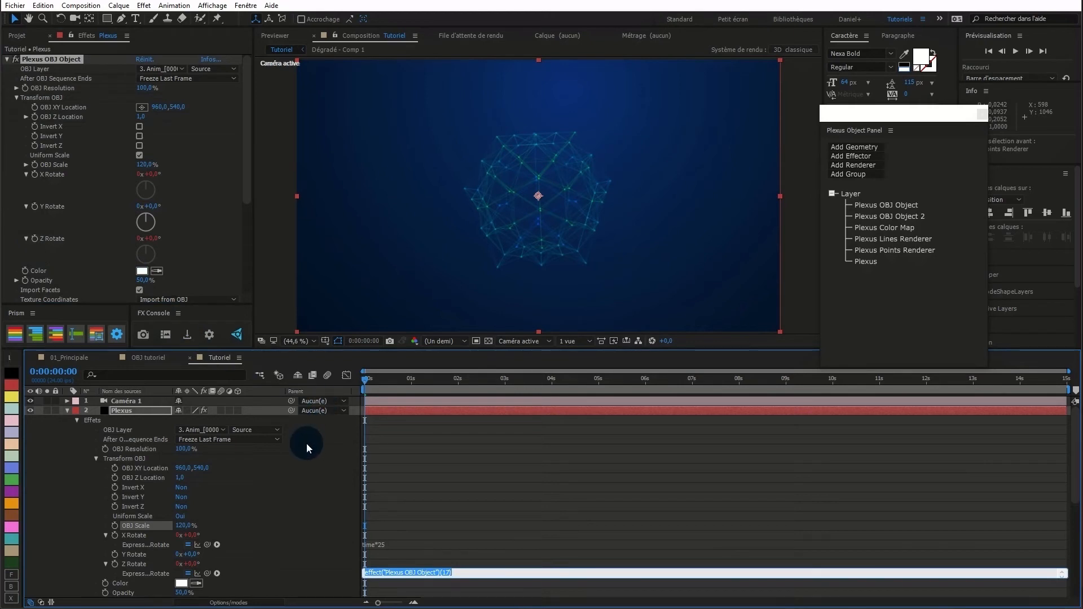
{"action": "type", "text": "time*25"}
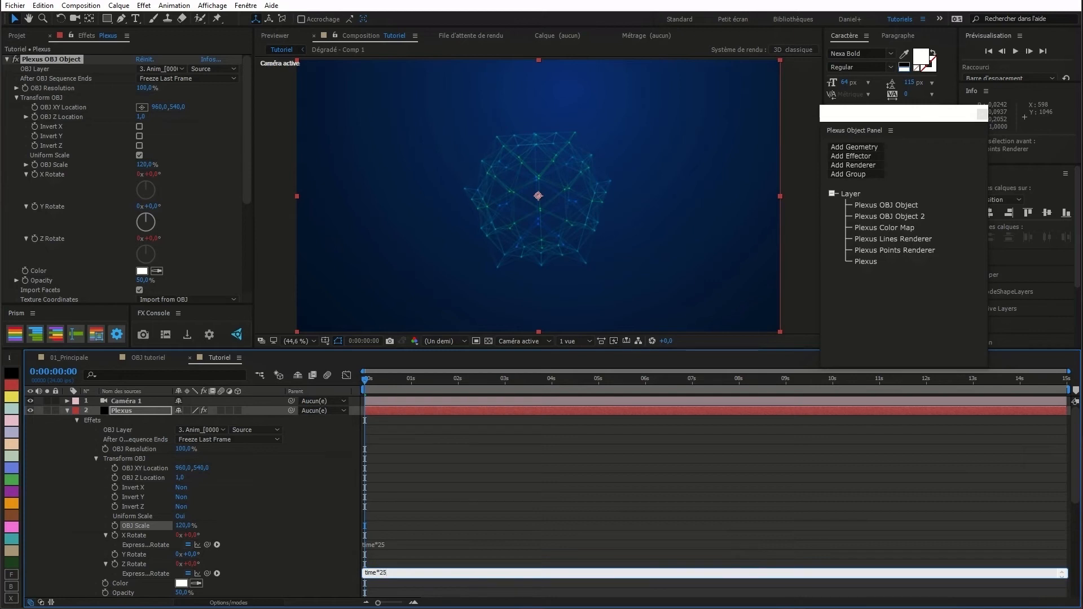
{"action": "left_click", "coordinate": [306, 442]}
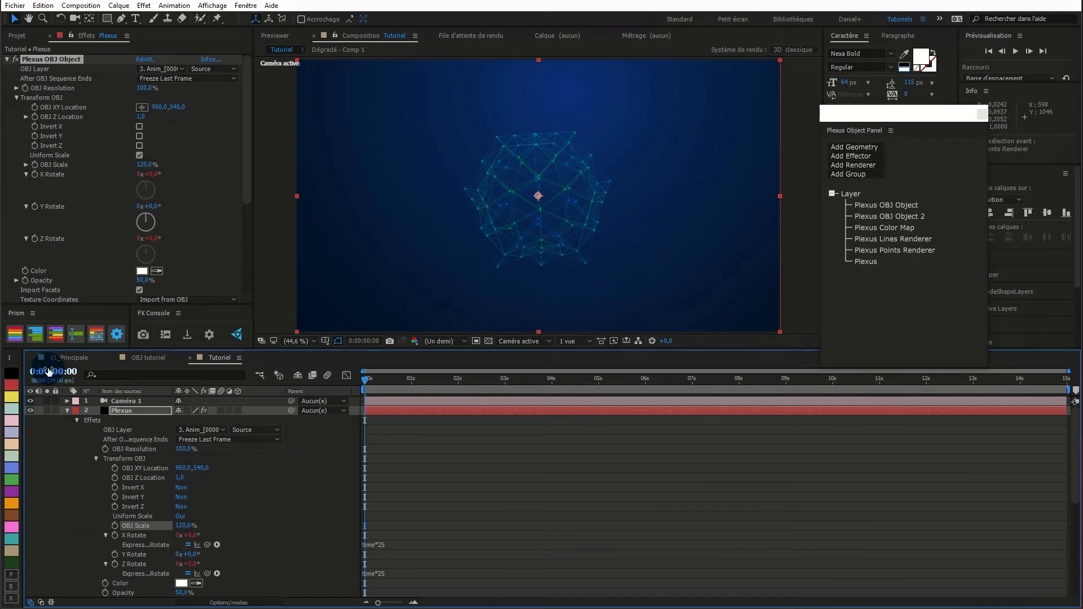
Add the expression time*25 to the Y Rotate property of Plexus OBJ Object 2.
{"action": "left_click", "coordinate": [8, 59]}
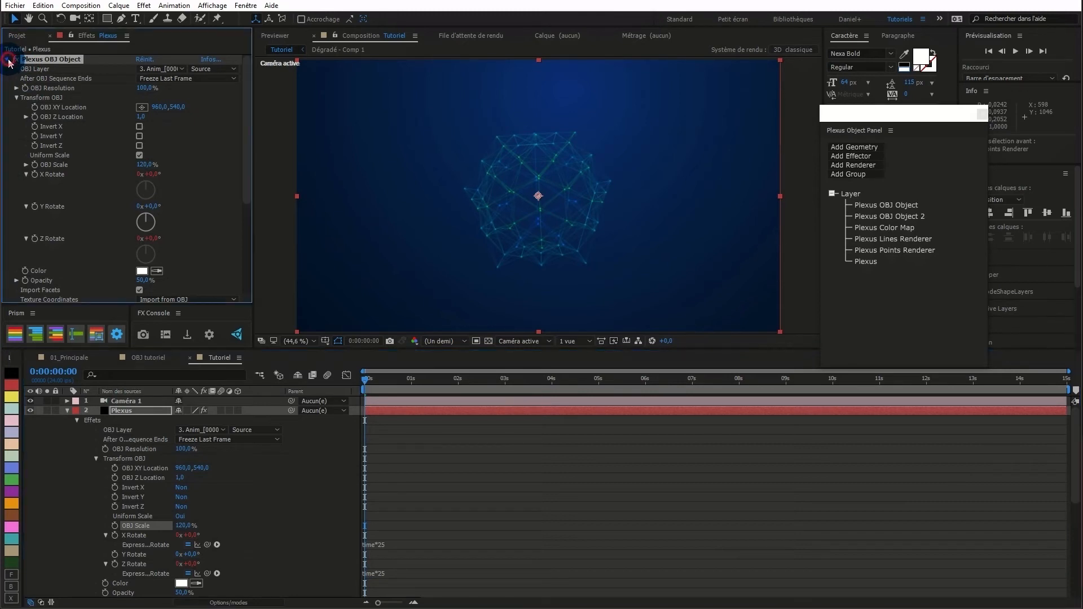
{"action": "left_click", "coordinate": [17, 107]}
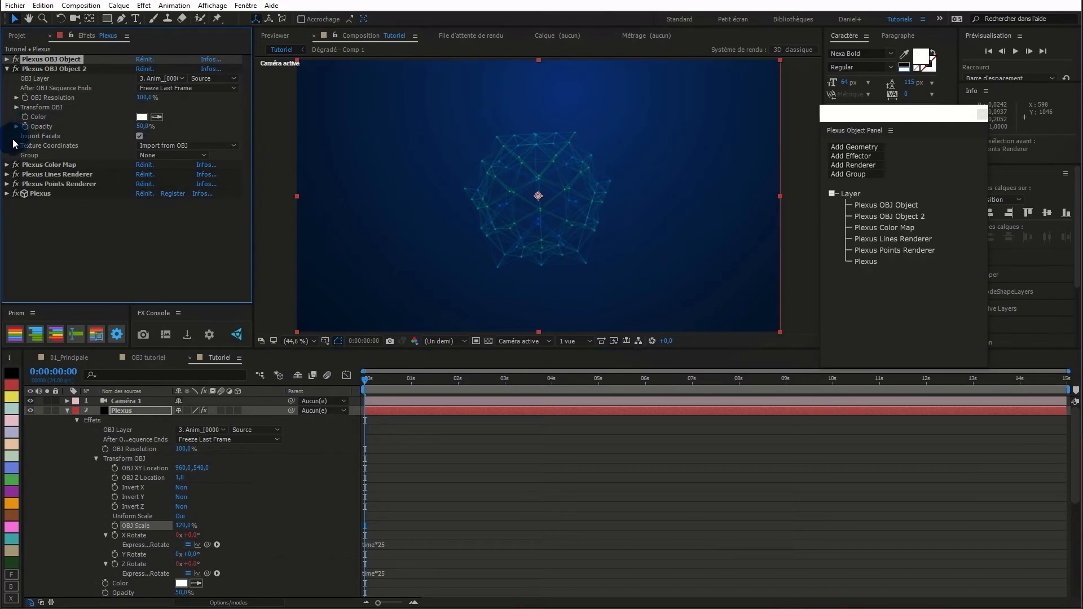
{"action": "left_click", "coordinate": [17, 108]}
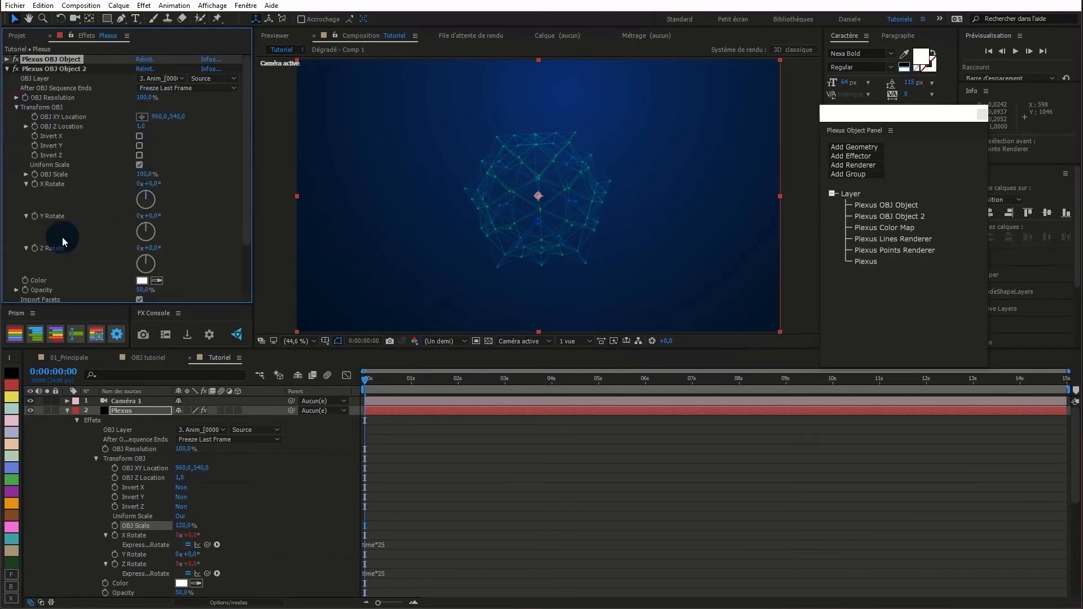
{"action": "left_click", "coordinate": [35, 216], "text": "alt"}
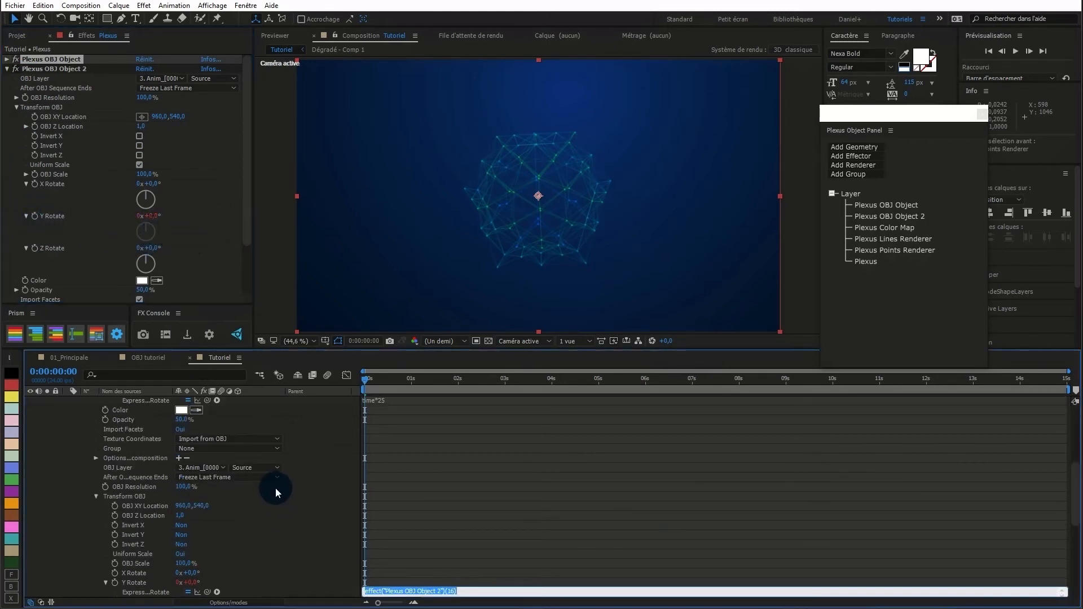
{"action": "type", "text": "time"}
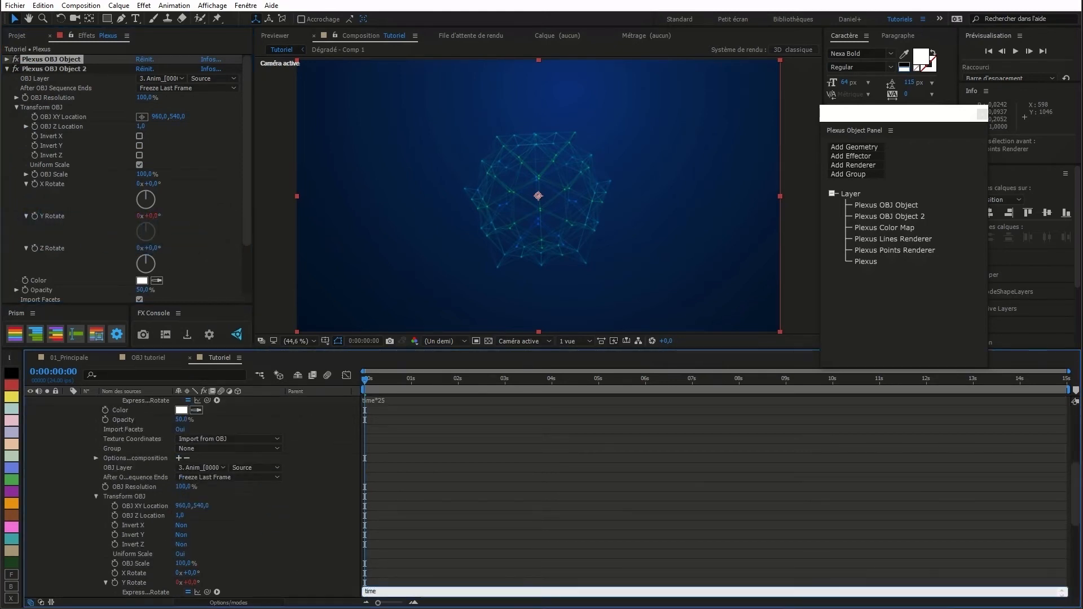
{"action": "type", "text": "*25"}
{"action": "left_click", "coordinate": [275, 488]}
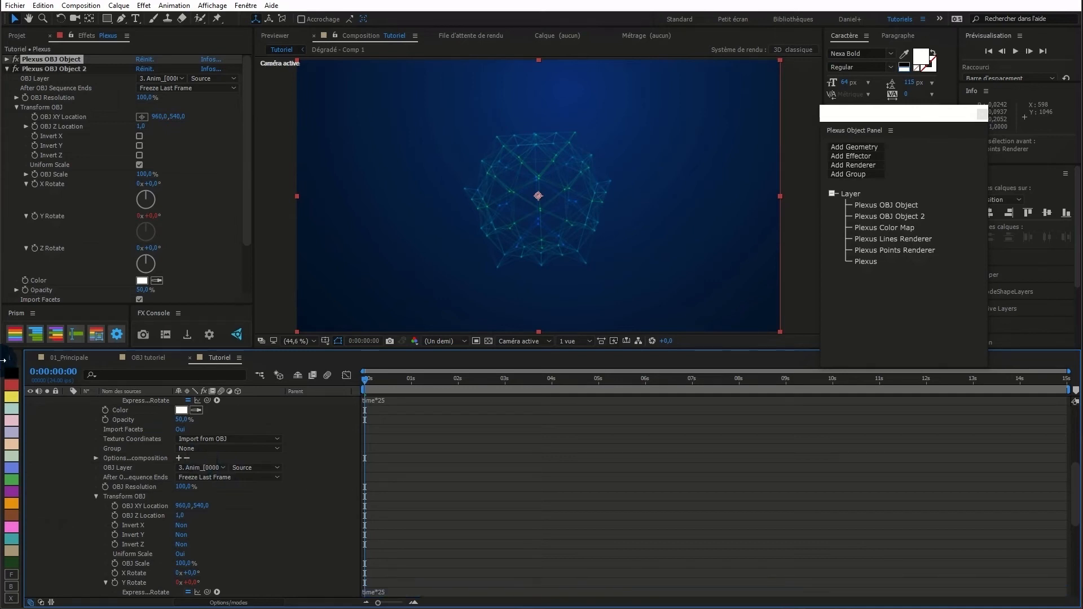
Add the expression time*-25 to the Z Rotate property of Plexus OBJ Object 2.
{"action": "left_click", "coordinate": [34, 249]}
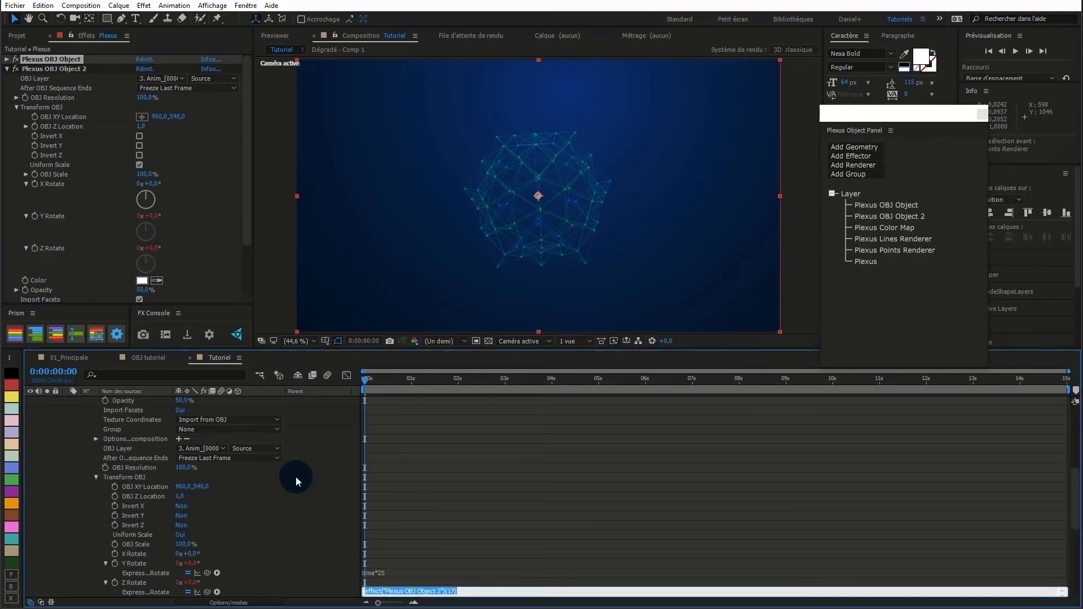
{"action": "type", "text": "time"}
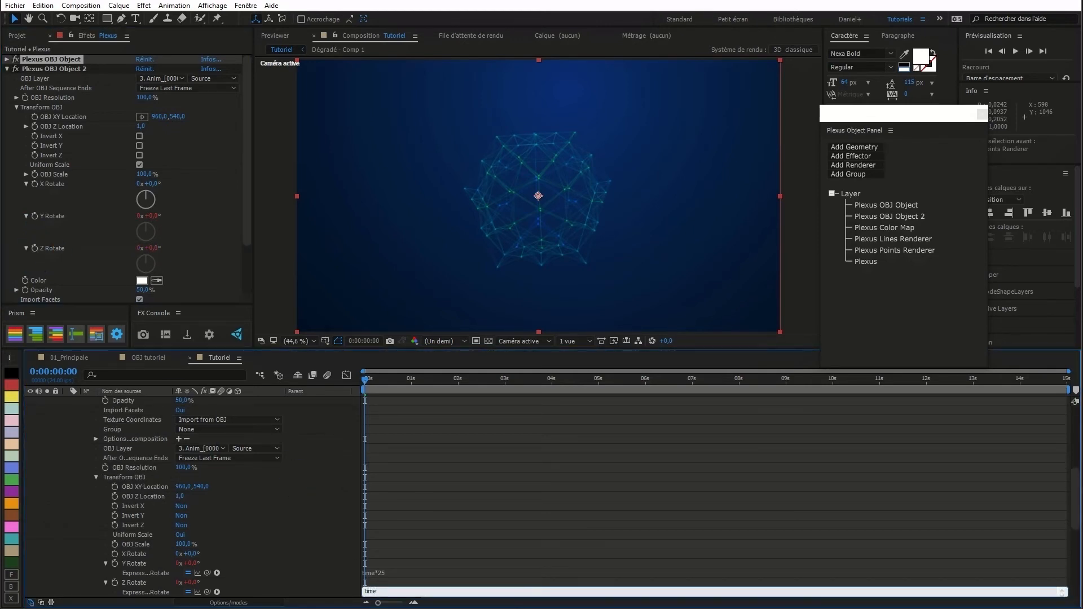
{"action": "type", "text": "*-25"}
{"action": "left_click", "coordinate": [296, 477]}
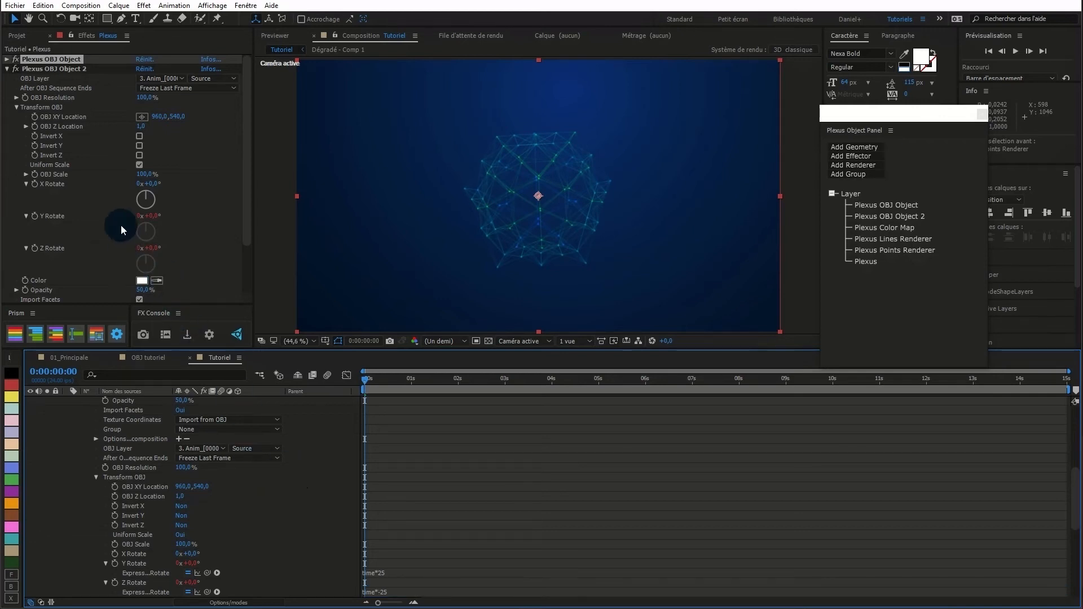
Set the X Rotate of Plexus OBJ Object 2 to 90° and collapse the effect's settings.
{"action": "left_click", "coordinate": [53, 68]}
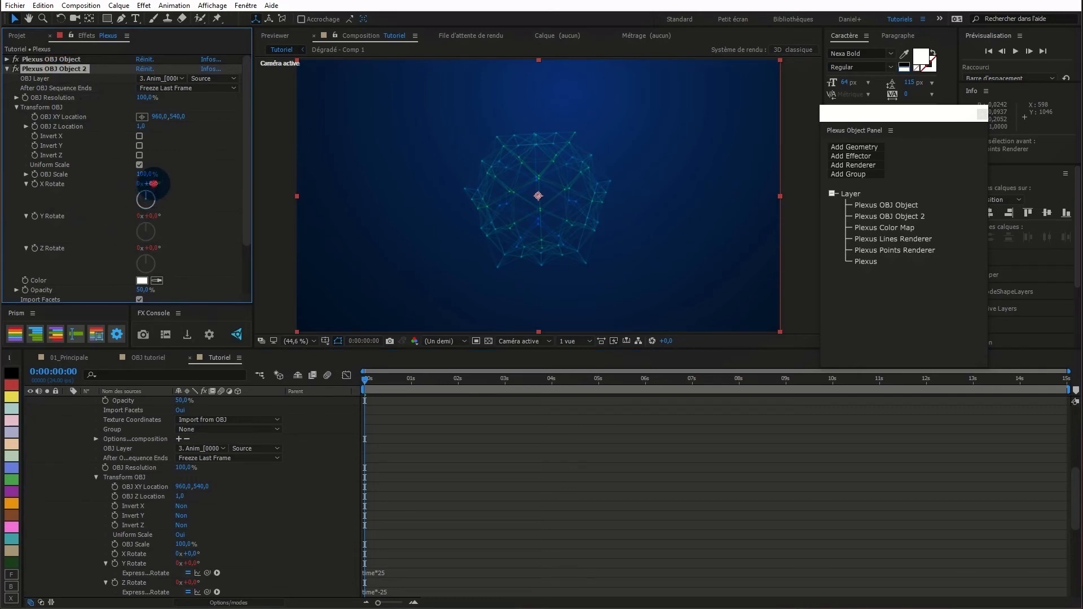
{"action": "left_click_drag", "start_coordinate": [154, 184], "coordinate": [191, 182]}
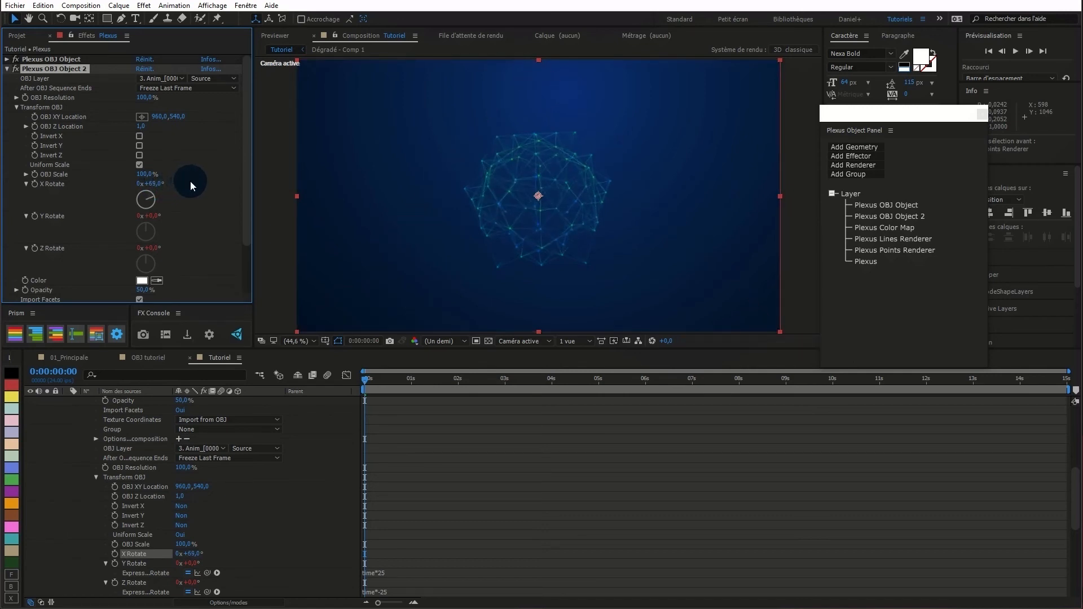
{"action": "left_click", "coordinate": [155, 184]}
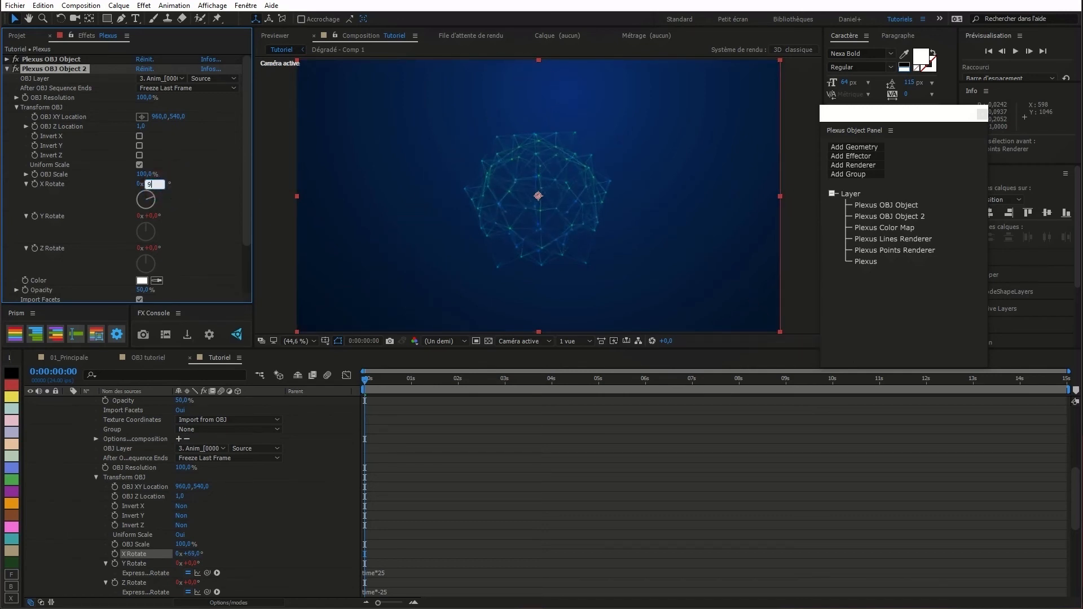
{"action": "type", "text": "90"}
{"action": "key", "text": "Return"}
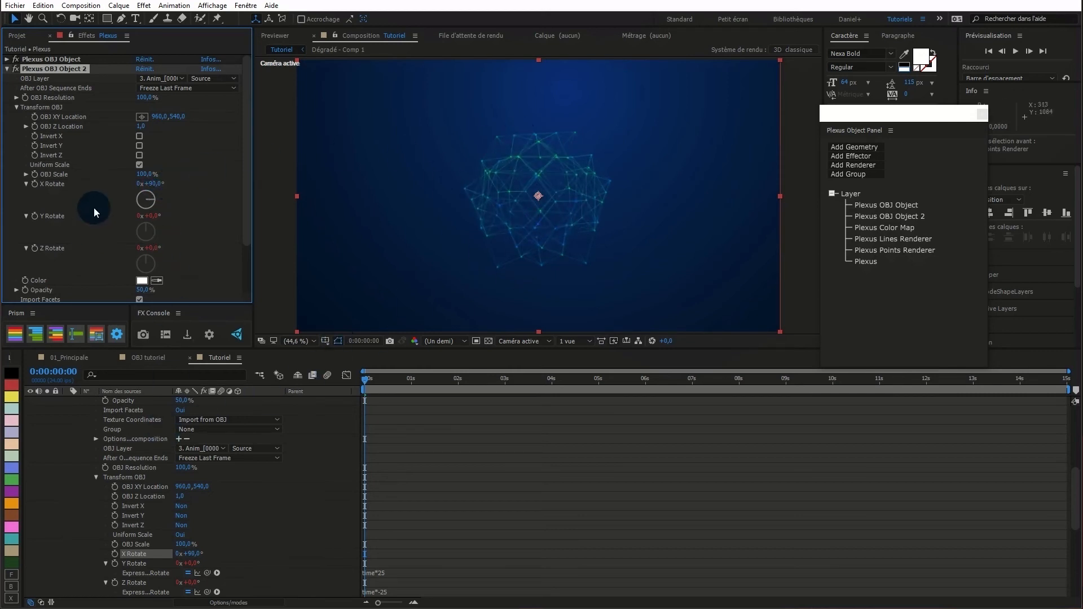
{"action": "left_click", "coordinate": [17, 107]}
{"action": "left_click", "coordinate": [6, 69]}
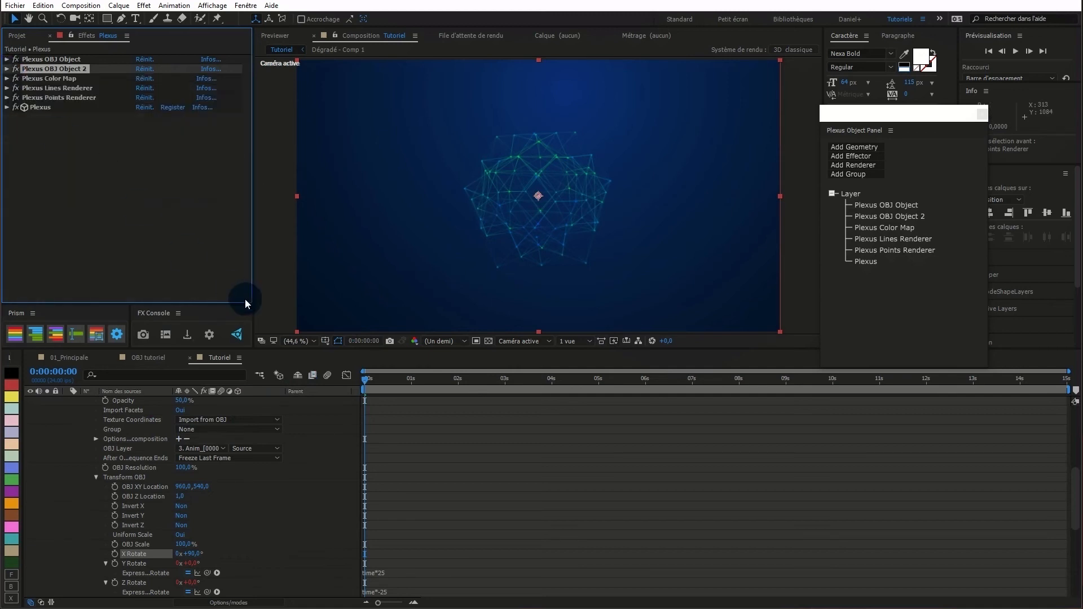
Collapse the Plexus layer's properties in the timeline and end the work area at about 12 s.
{"action": "left_click", "coordinate": [115, 172]}
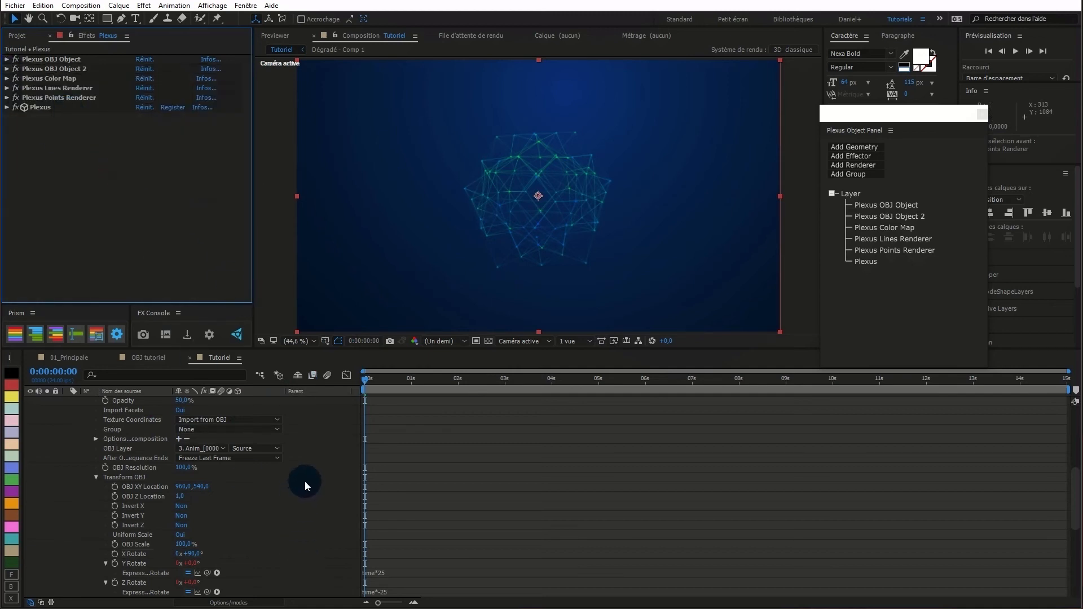
{"action": "scroll", "coordinate": [304, 490], "scroll_direction": "up", "scroll_amount": 5}
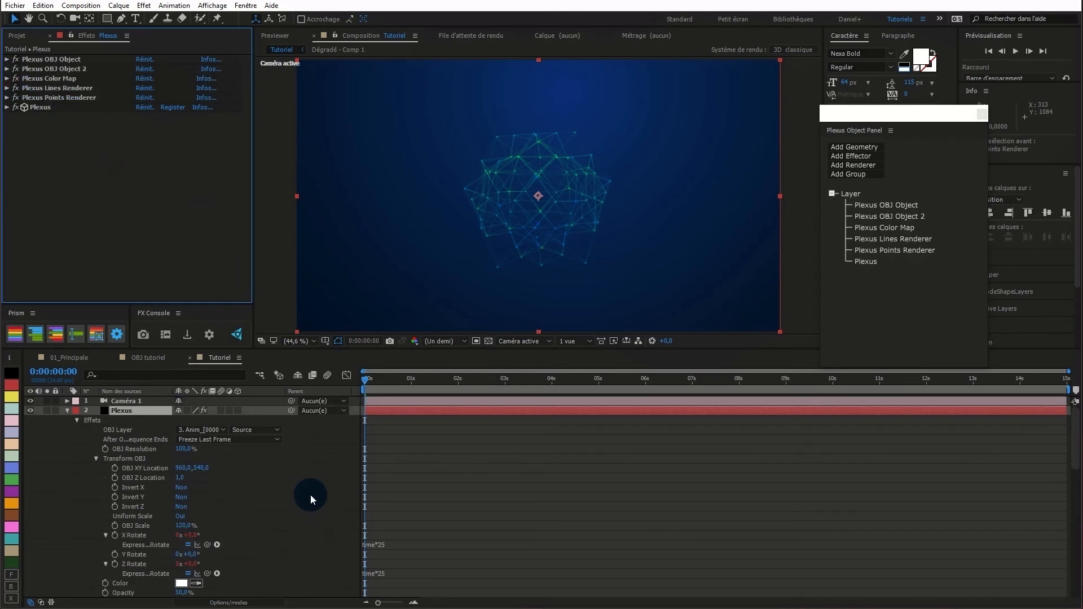
{"action": "left_click", "coordinate": [66, 410]}
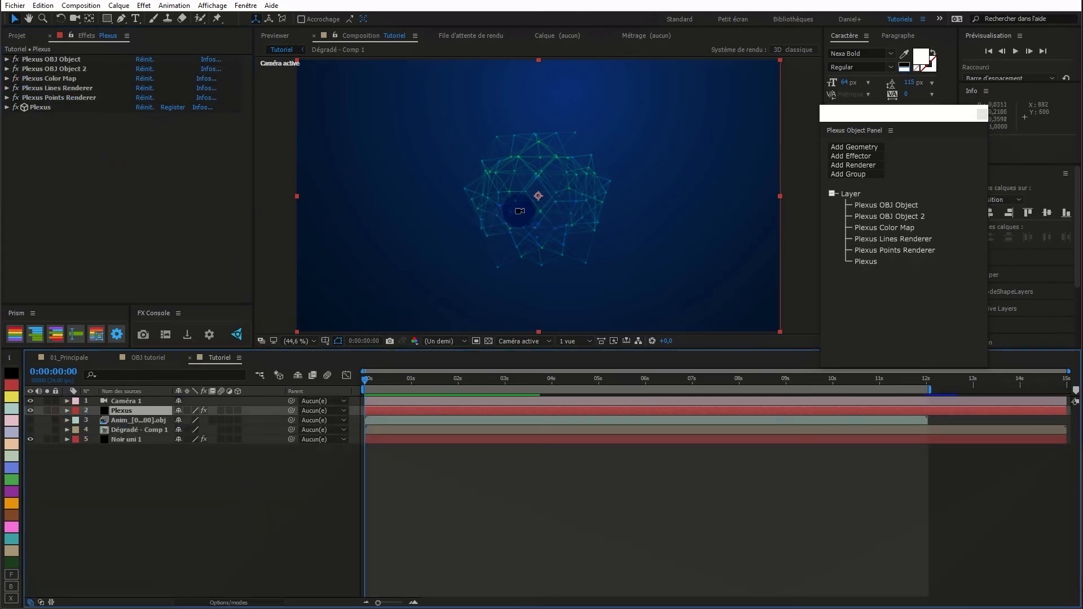
Dolly Caméra 1 closer to the Plexus shape, to a Z position of about -521, and reselect the Plexus layer.
{"action": "key", "text": "c"}
{"action": "left_click", "coordinate": [552, 208]}
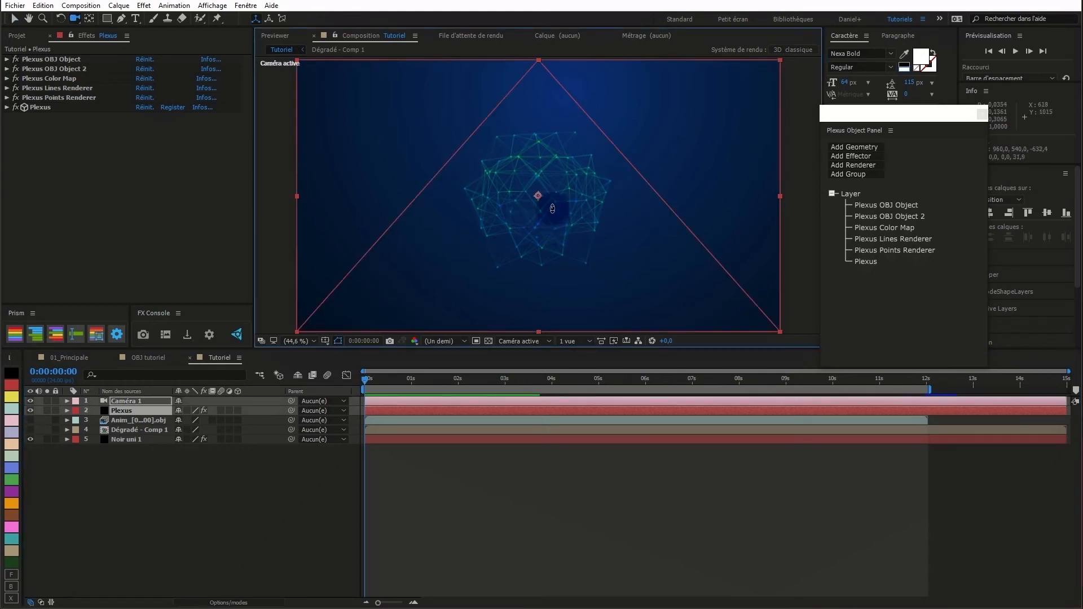
{"action": "left_click_drag", "start_coordinate": [553, 209], "coordinate": [555, 188]}
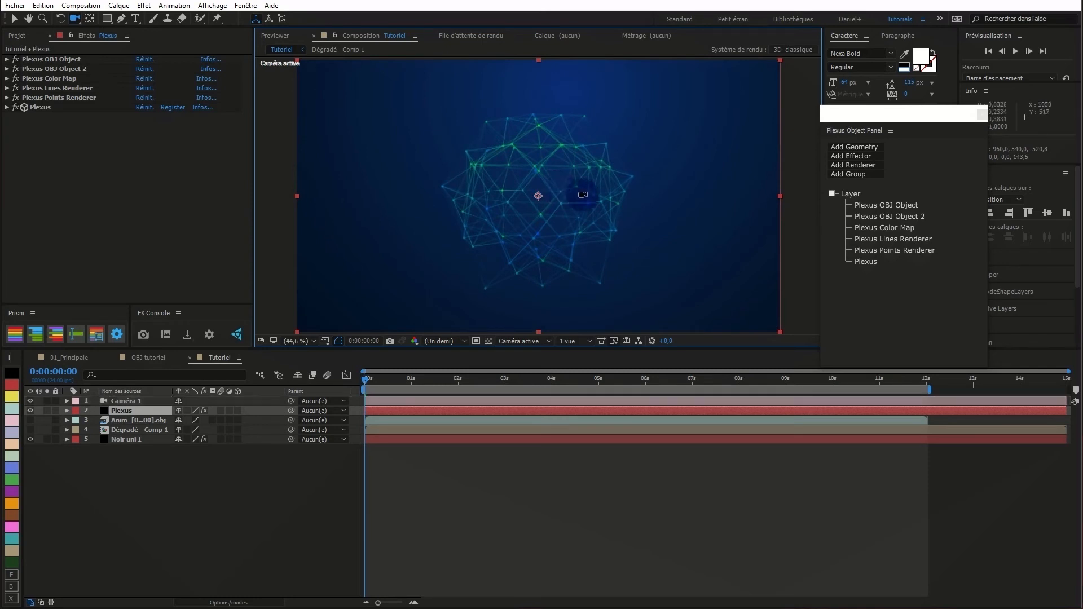
{"action": "left_click", "coordinate": [135, 412]}
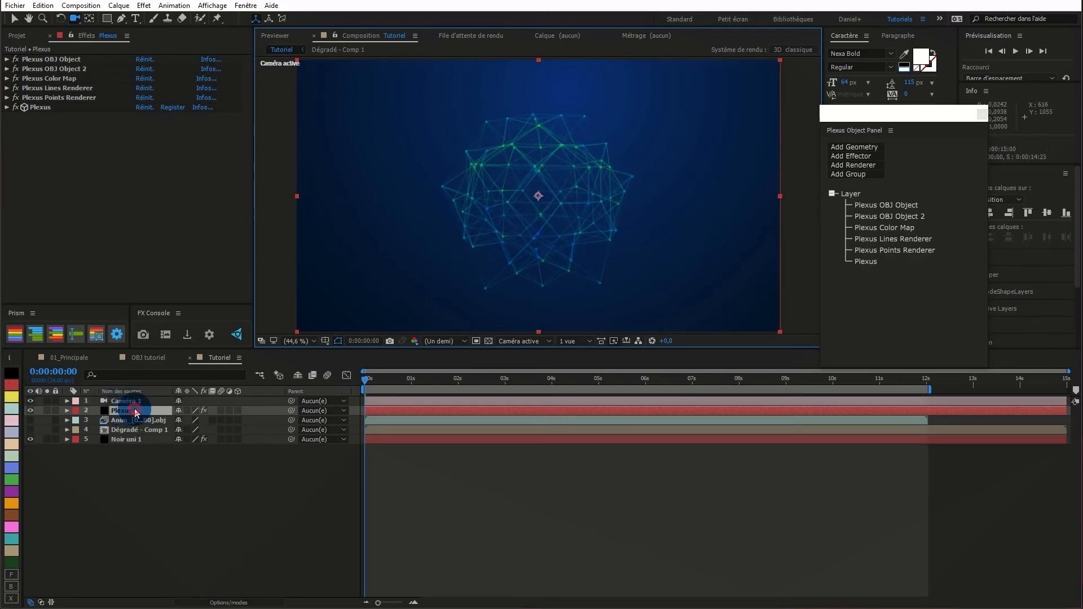
Apply the Lueur diffuse effect to the Plexus layer with Seuil 65.9%, Rayon 3 and Intensité 1.5, and collapse its settings.
{"action": "right_click", "coordinate": [167, 181]}
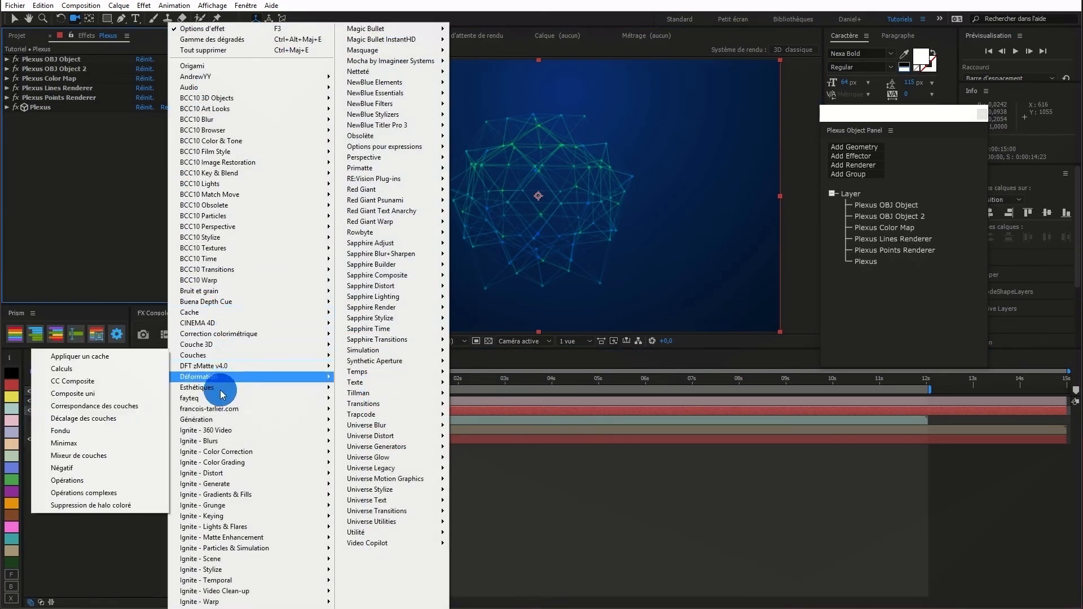
{"action": "mouse_move", "coordinate": [220, 388]}
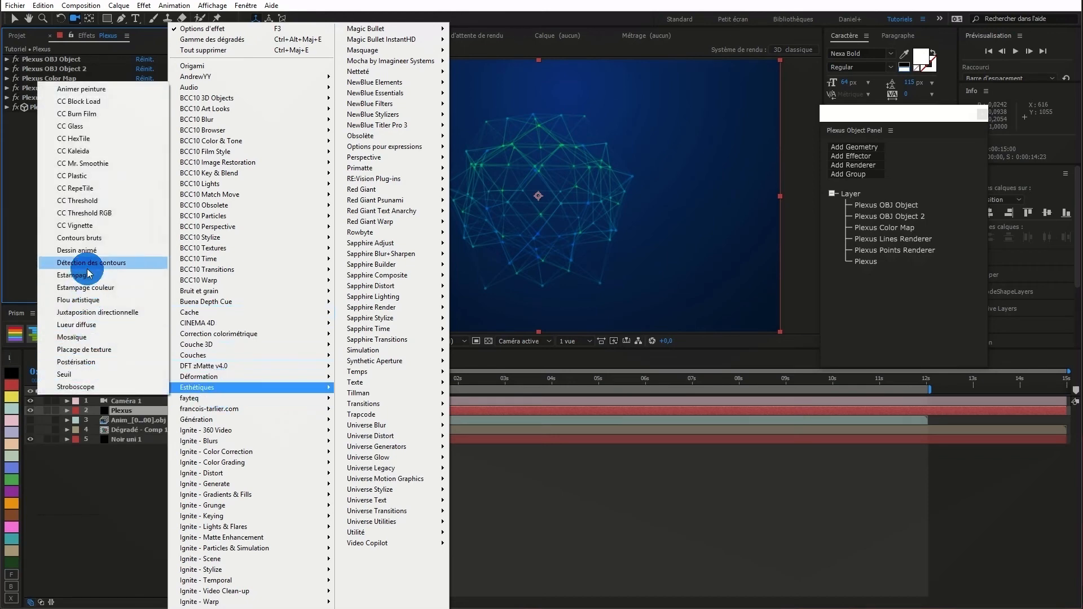
{"action": "left_click", "coordinate": [77, 325]}
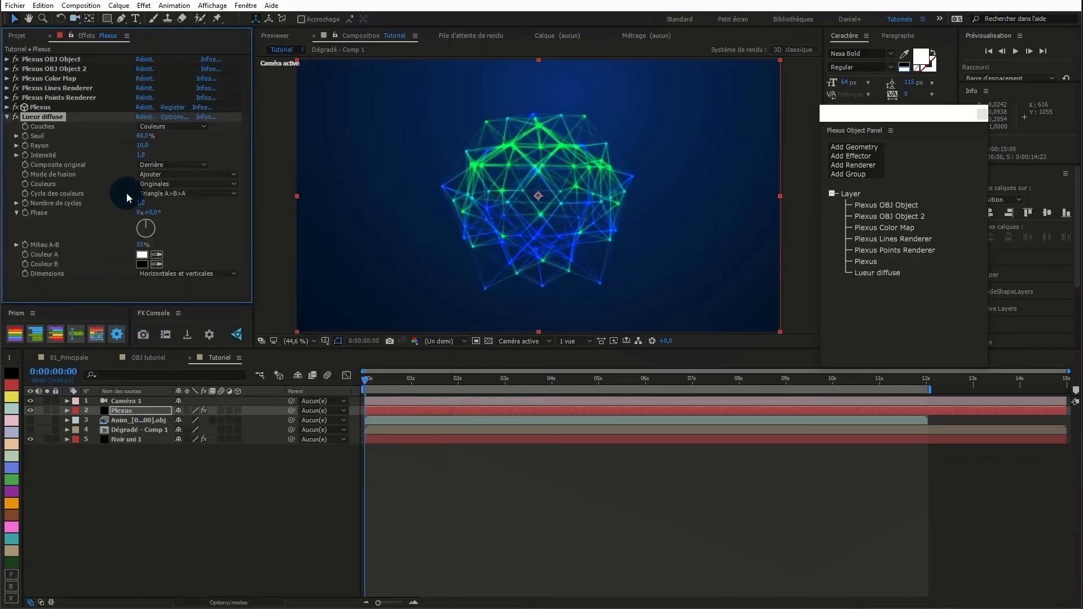
{"action": "left_click_drag", "start_coordinate": [144, 134], "coordinate": [169, 156]}
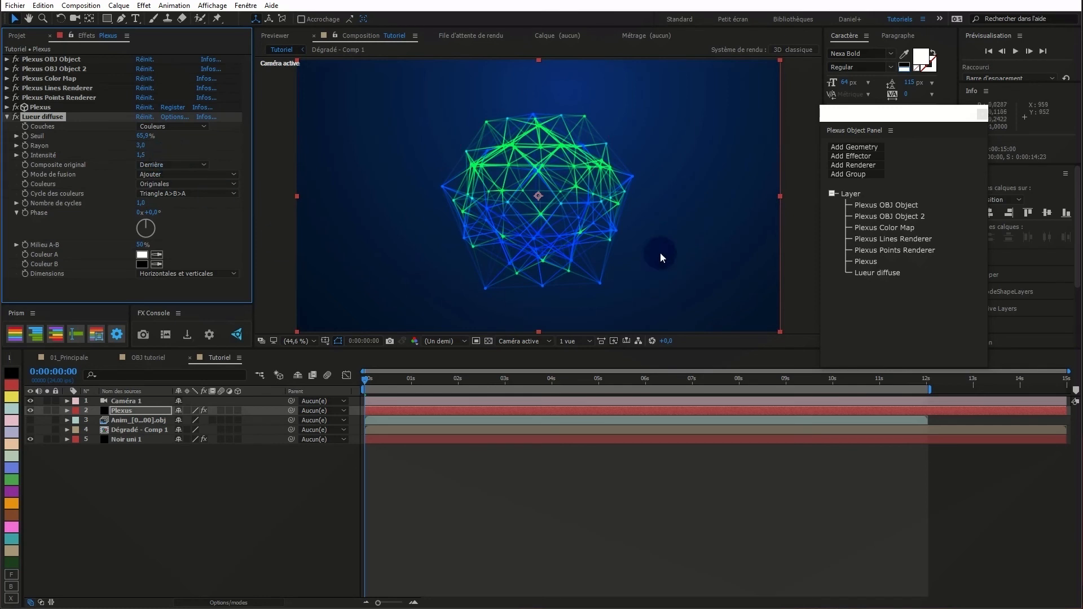
{"action": "left_click", "coordinate": [7, 116]}
{"action": "left_click", "coordinate": [108, 237]}
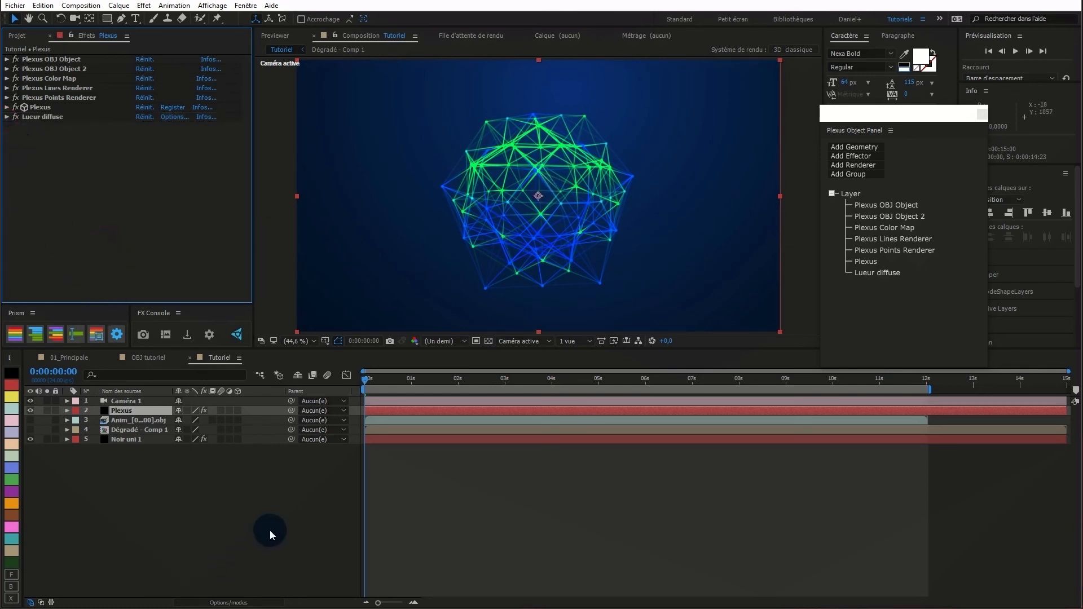
Deselect the Plexus layer, preview the glowing animation, and park the current time at 0:00:01:18.
{"action": "left_click", "coordinate": [289, 492]}
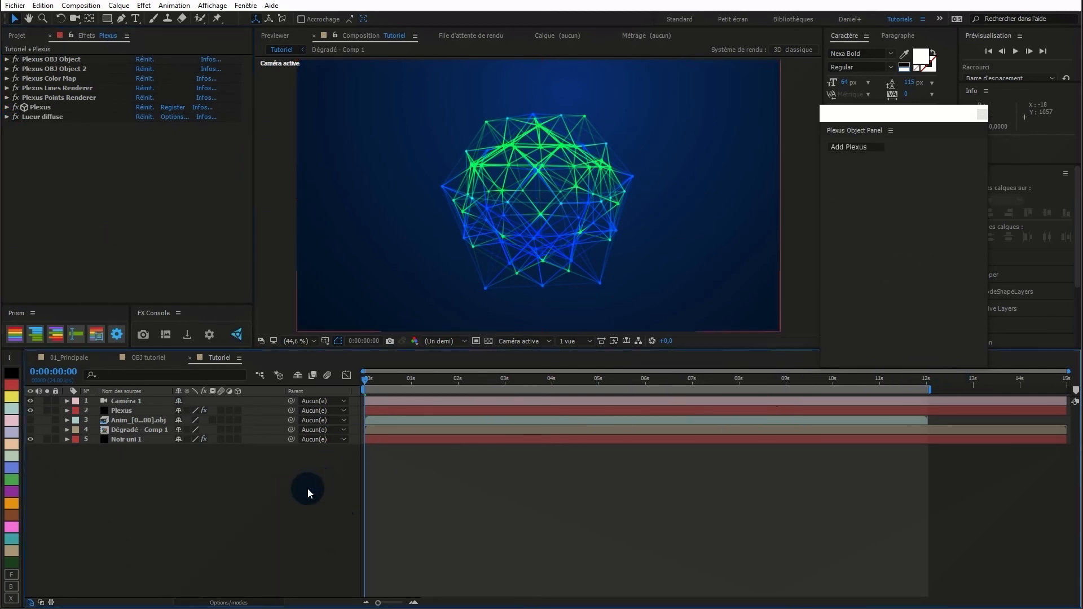
{"action": "key", "text": "space"}
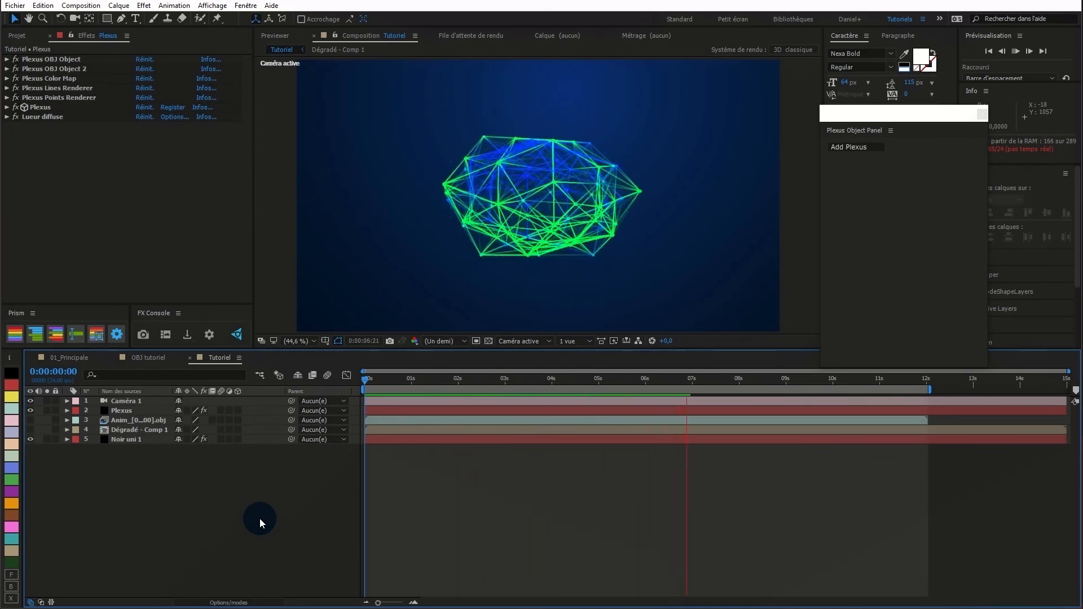
{"action": "key", "text": "c"}
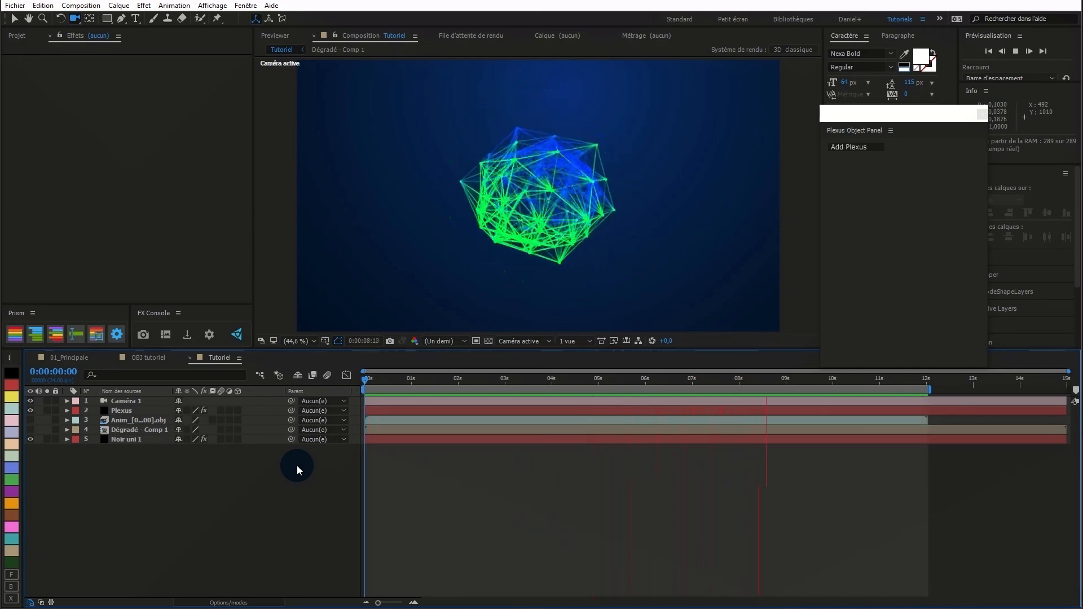
{"action": "left_click", "coordinate": [446, 380]}
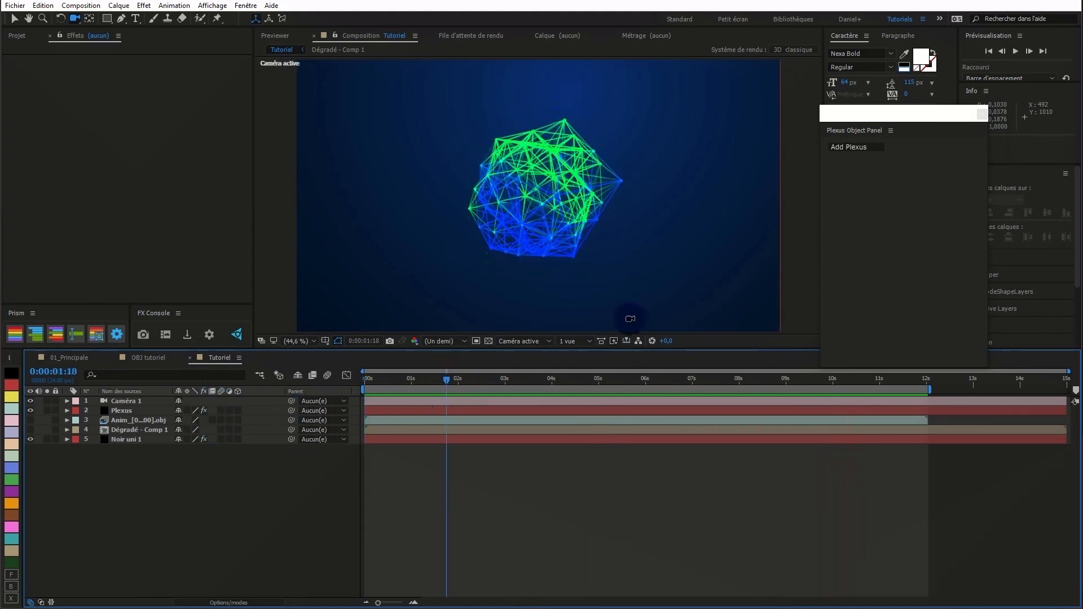
View the head in the OBJ tutoriel composition by orbiting its camera, and open the 01_Principale composition for comparison.
{"action": "left_click", "coordinate": [148, 357]}
{"action": "left_click_drag", "start_coordinate": [549, 224], "coordinate": [573, 230]}
{"action": "left_click", "coordinate": [296, 375]}
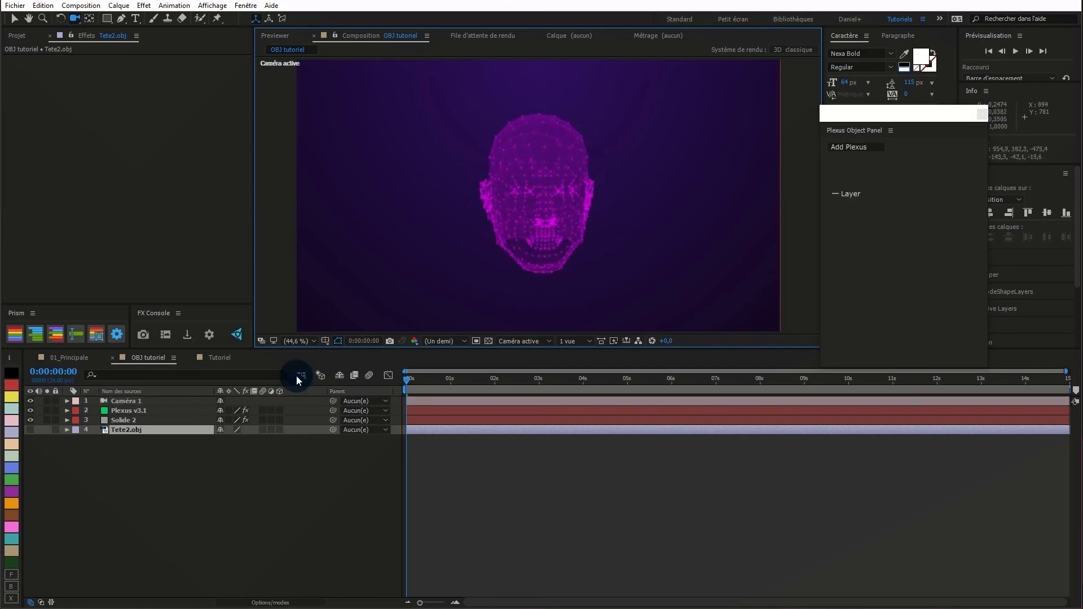
{"action": "left_click", "coordinate": [80, 357]}
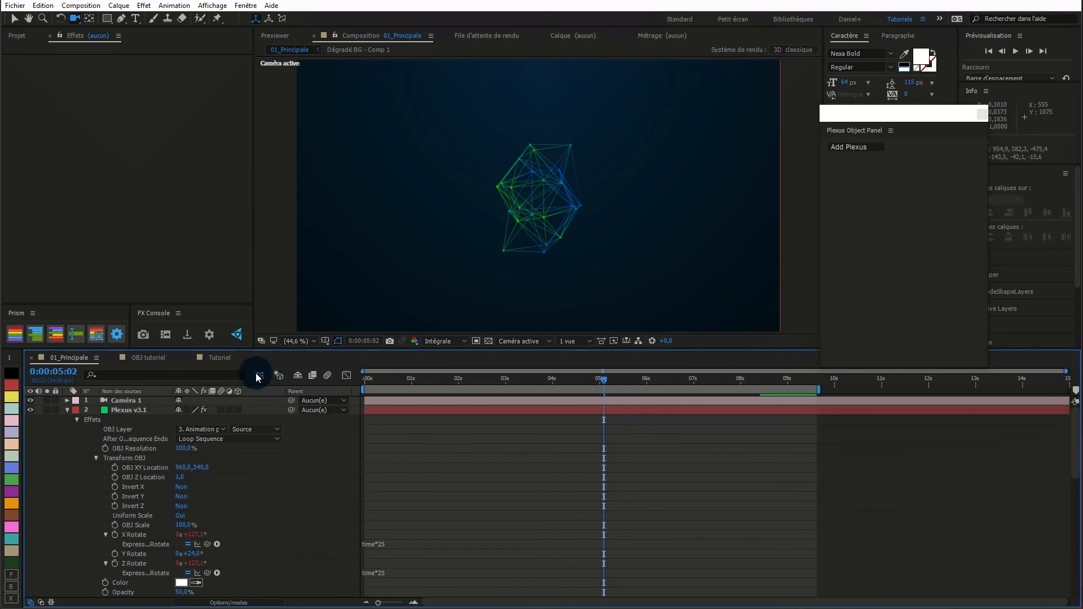
Return to the Tutoriel composition and preview its animation from the first frame.
{"action": "left_click", "coordinate": [219, 358]}
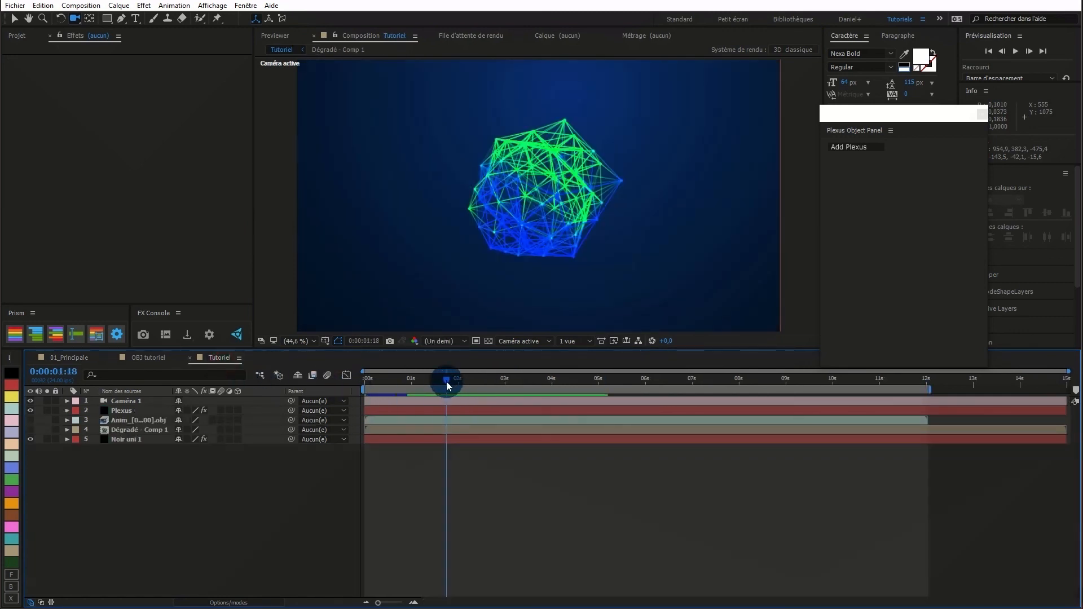
{"action": "left_click_drag", "start_coordinate": [446, 380], "coordinate": [344, 384]}
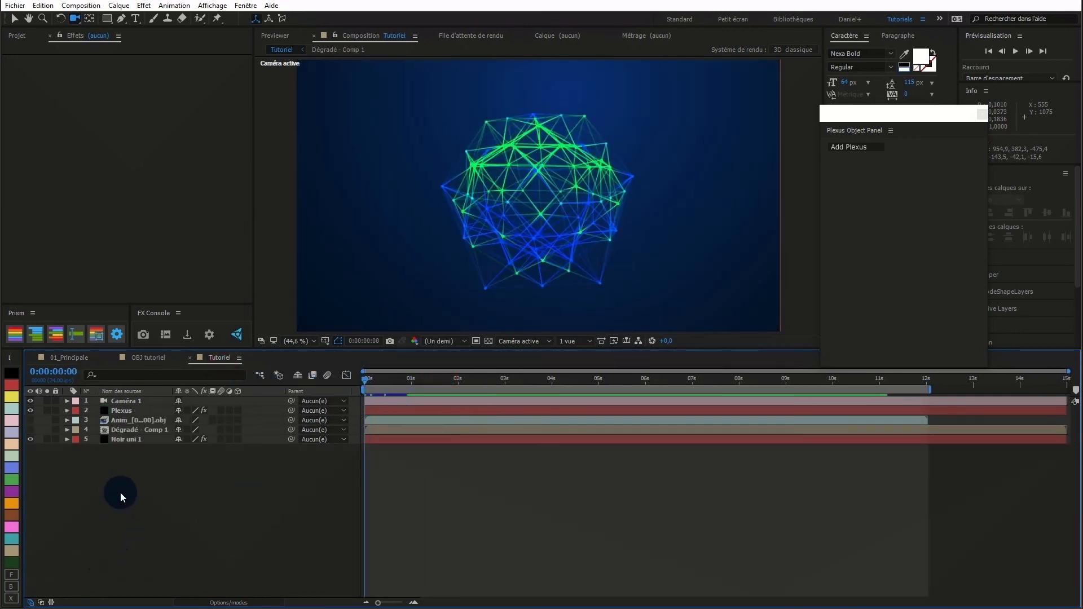
{"action": "key", "text": "space"}
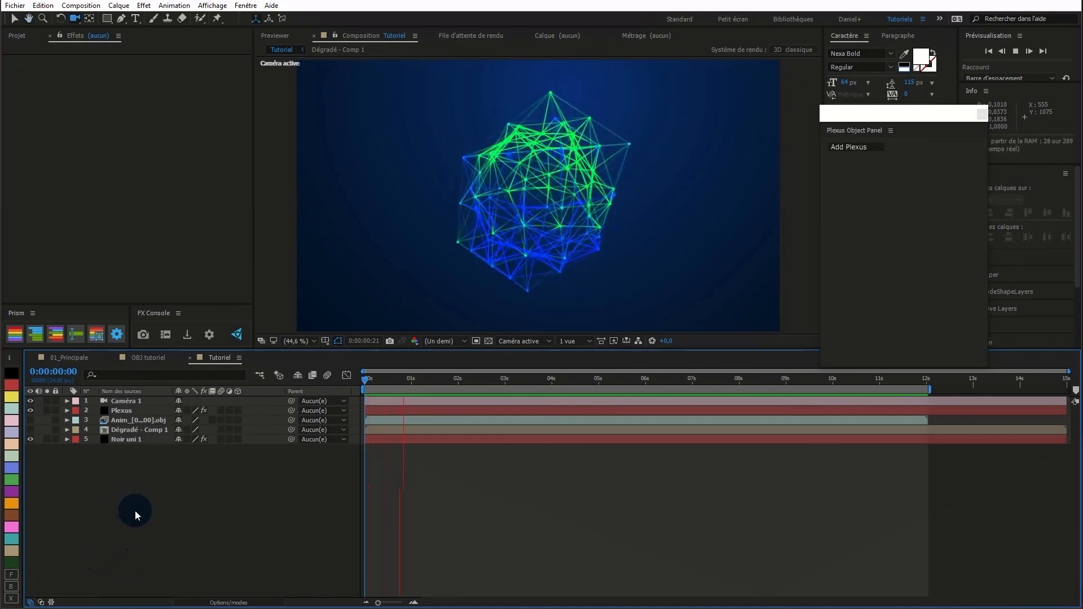